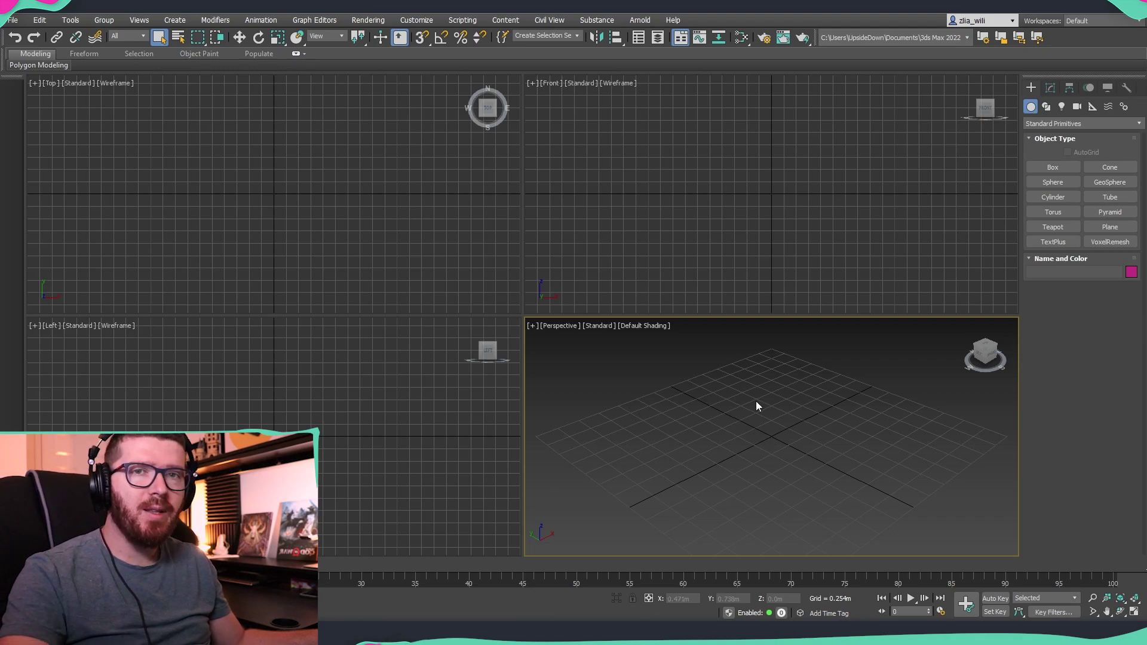
# Step: Create a plane about 4 m wide and 2.7 m long in the Front view, standing on the ground line
pyautogui.hotkey('alt', 'w')
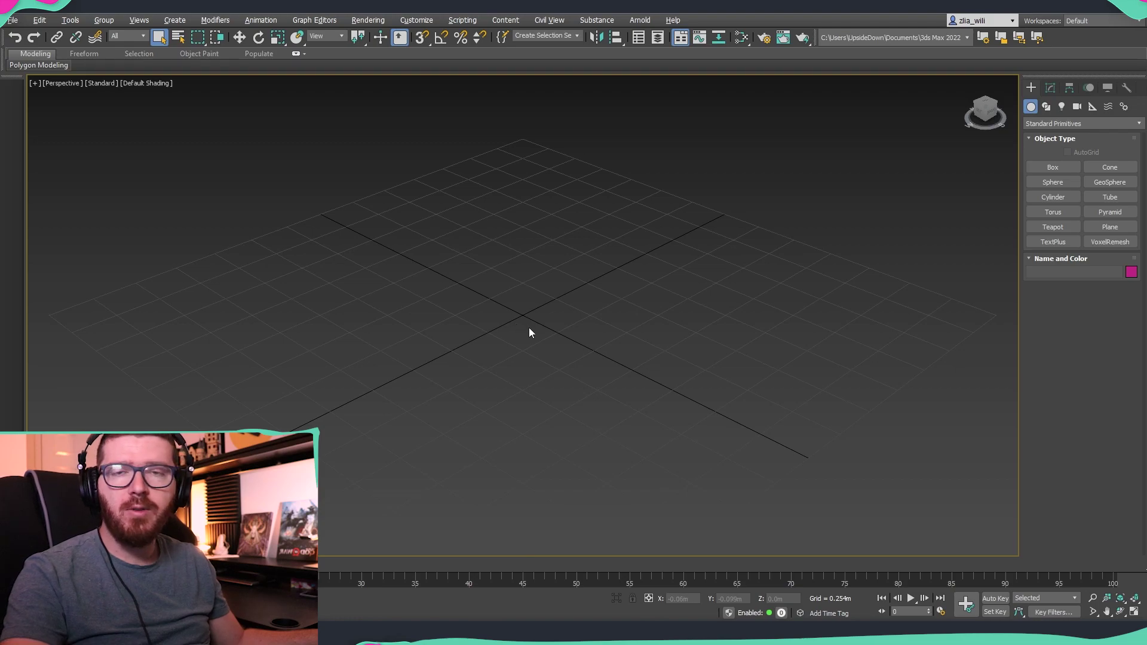
pyautogui.scroll(-3, 615, 299)
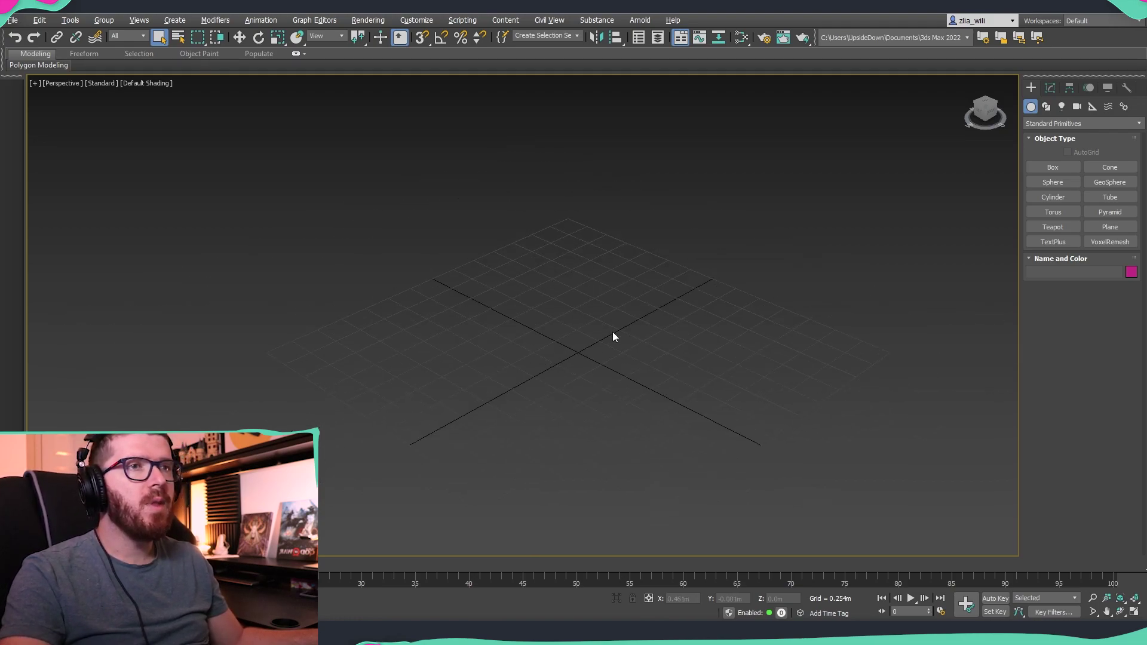
pyautogui.keyDown('alt'); pyautogui.moveTo(613, 336); pyautogui.dragTo(669, 322, button='middle'); pyautogui.keyUp('alt')
pyautogui.click(1109, 227)
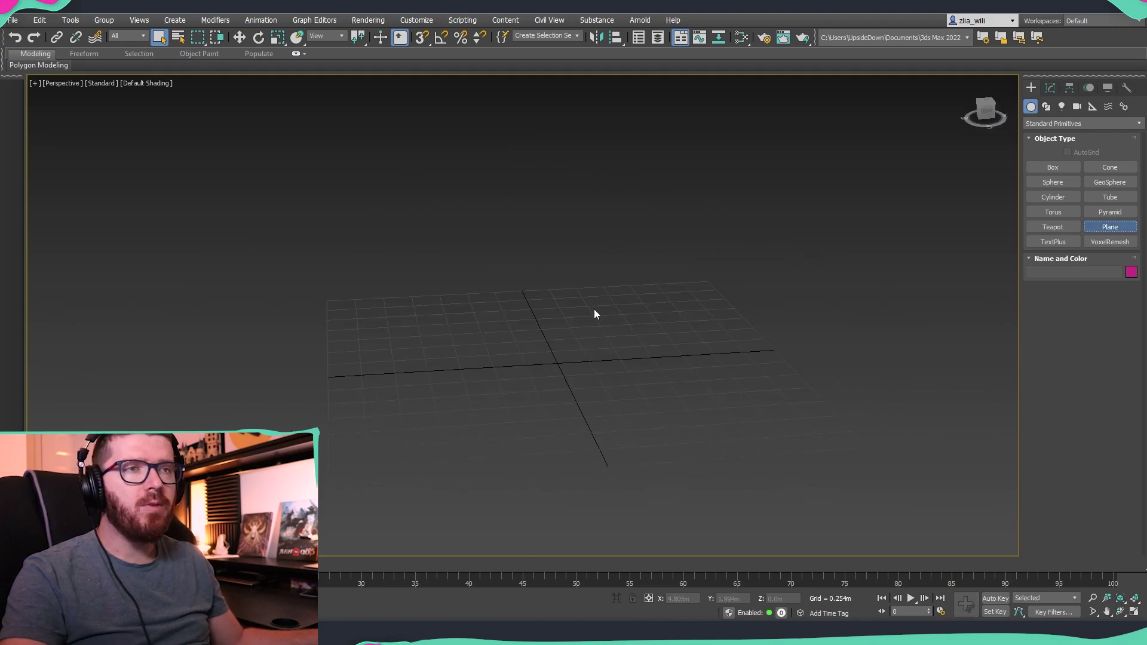
pyautogui.press('f')
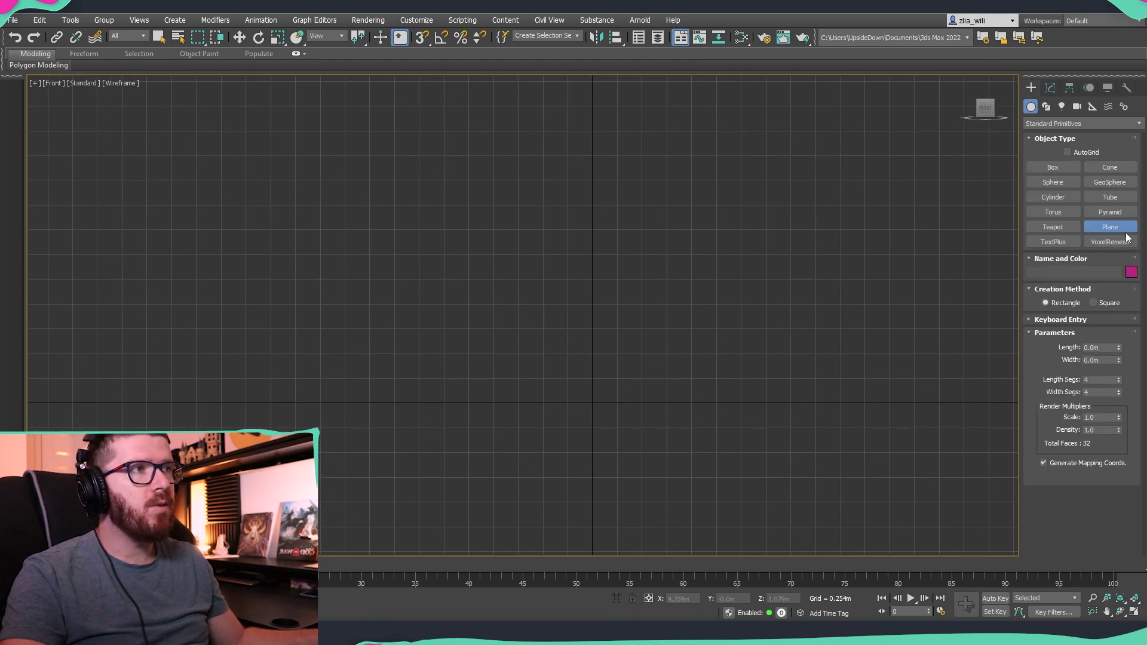
pyautogui.moveTo(788, 402); pyautogui.dragTo(395, 142)
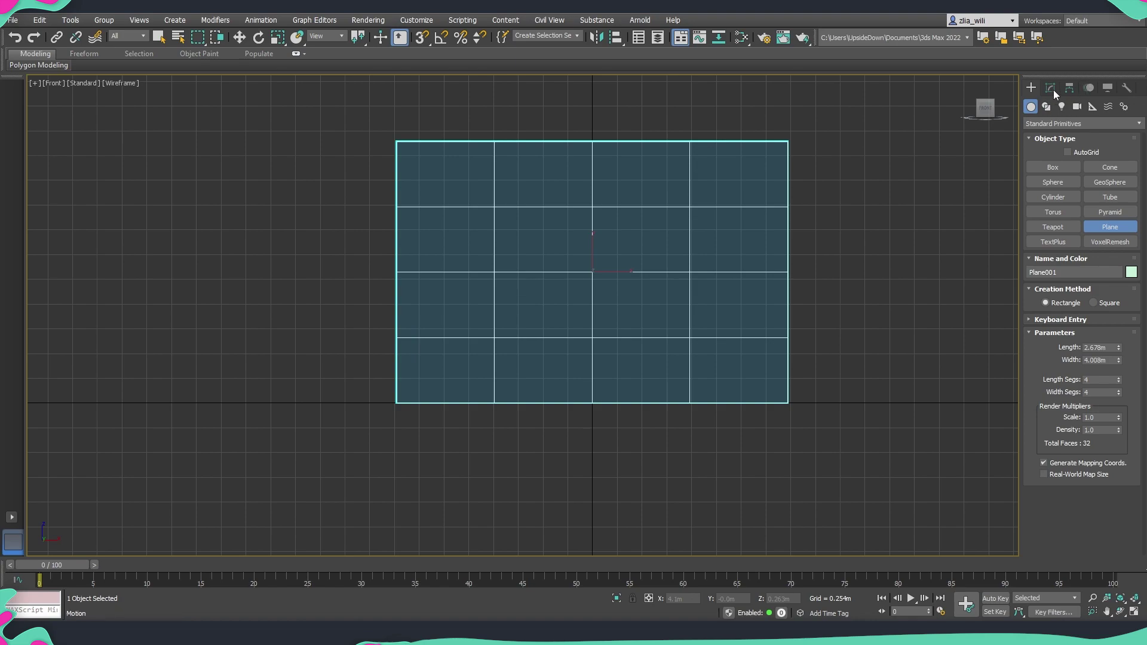
pyautogui.click(1050, 88)
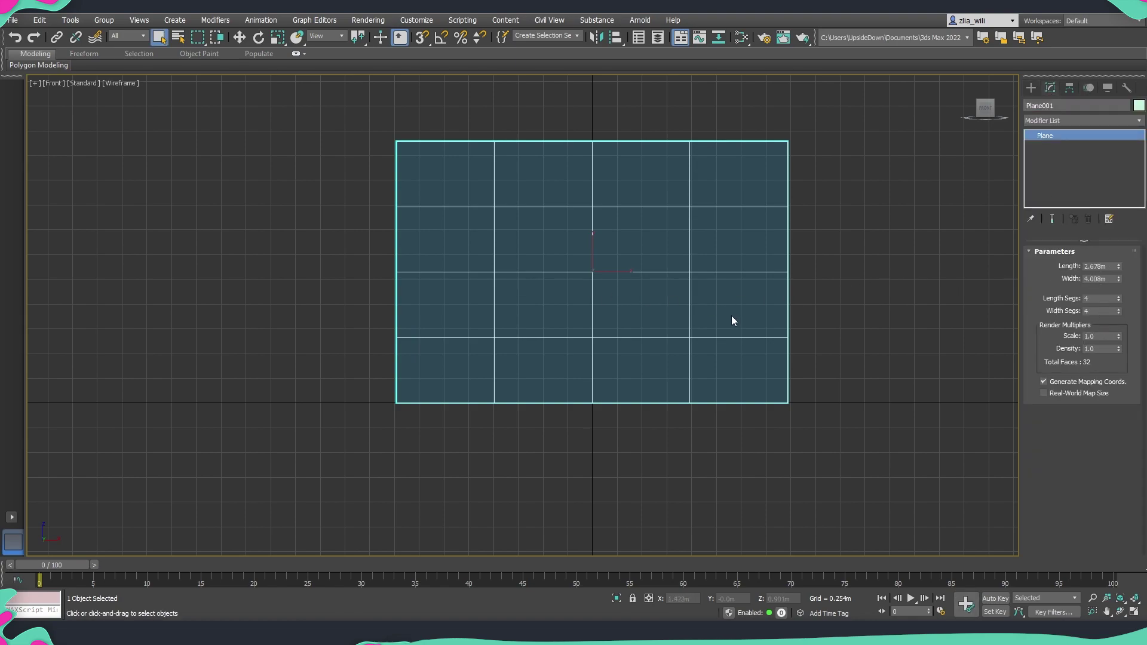
# Step: Shade the Front view, shrink the program window and apply the desktop image nfs_r_por911gt3_011.jpg to the plane
pyautogui.moveTo(732, 316)
pyautogui.mouseDown(button='middle')
pyautogui.moveTo(715, 330)
pyautogui.moveTo(790, 296)
pyautogui.mouseUp(button='middle')
pyautogui.press('F3')
pyautogui.rightClick(806, 323)
pyautogui.click(792, 294)
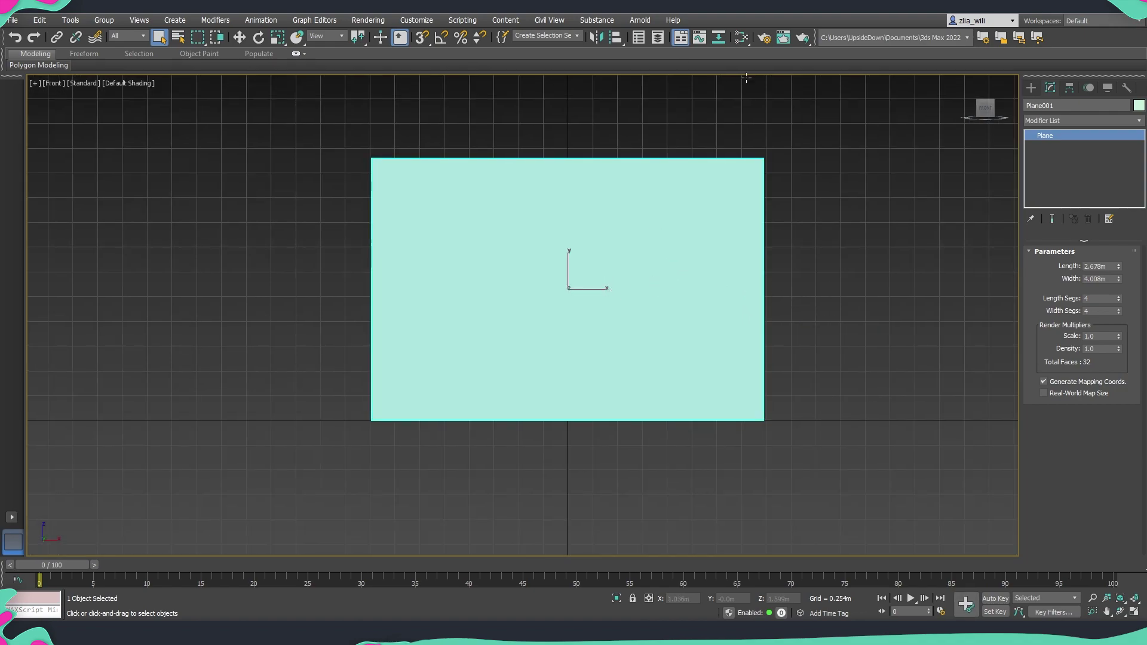
pyautogui.doubleClick(779, 16)
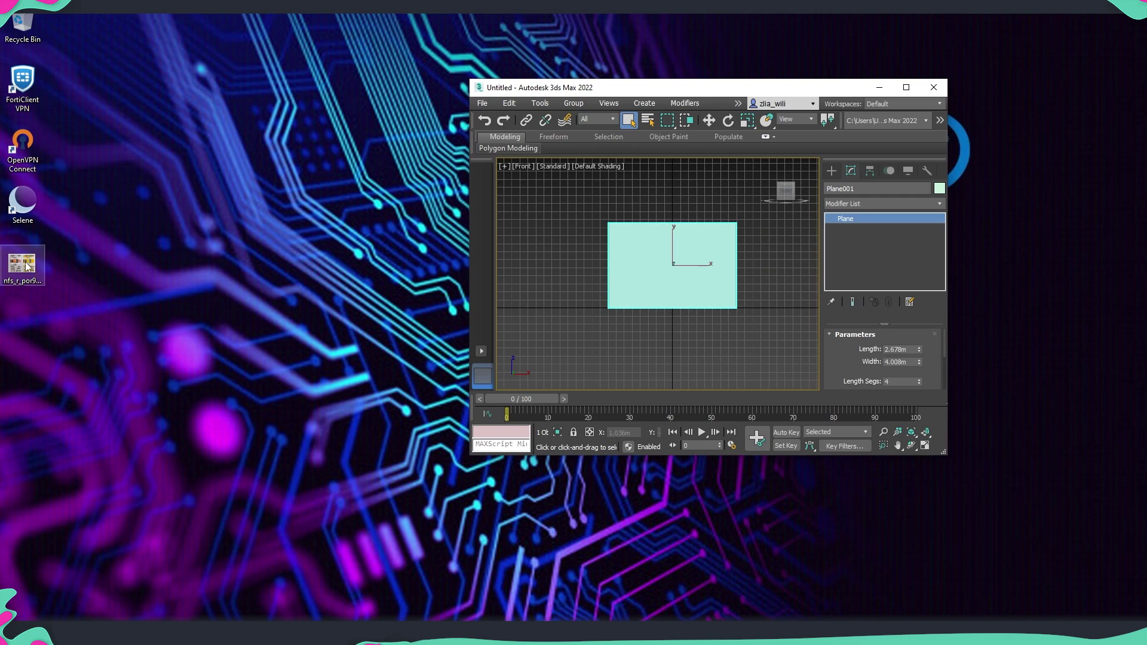
pyautogui.moveTo(29, 263); pyautogui.dragTo(686, 276)
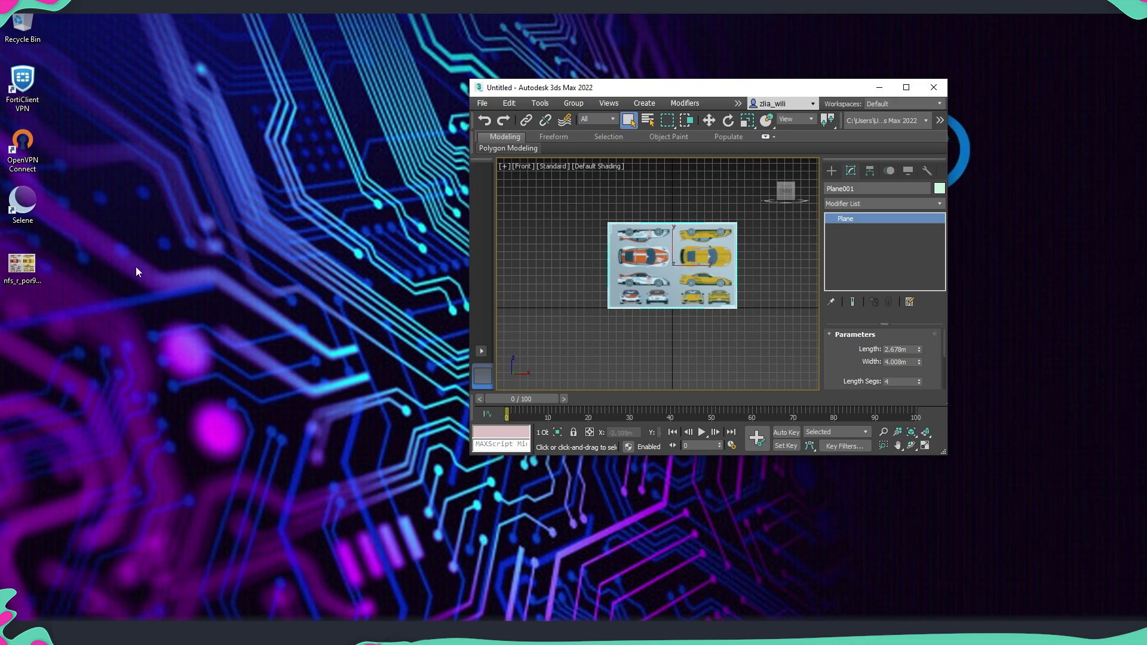
# Step: Look up the pixel dimensions of nfs_r_por911gt3_011.jpg in its file properties
pyautogui.rightClick(28, 270)
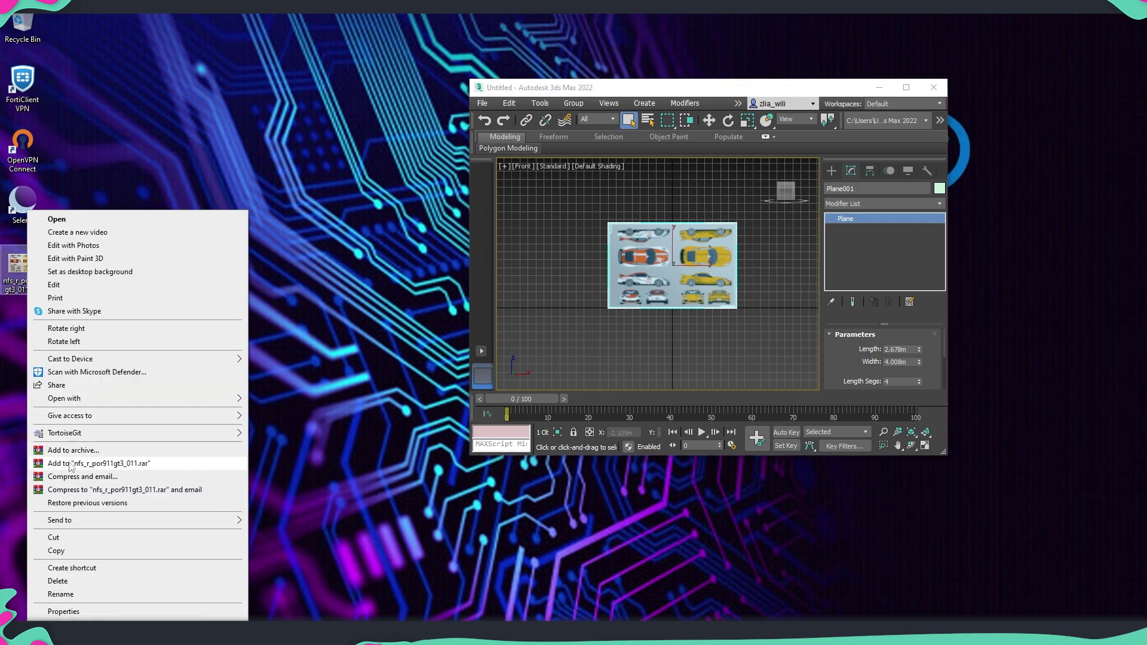
pyautogui.click(83, 612)
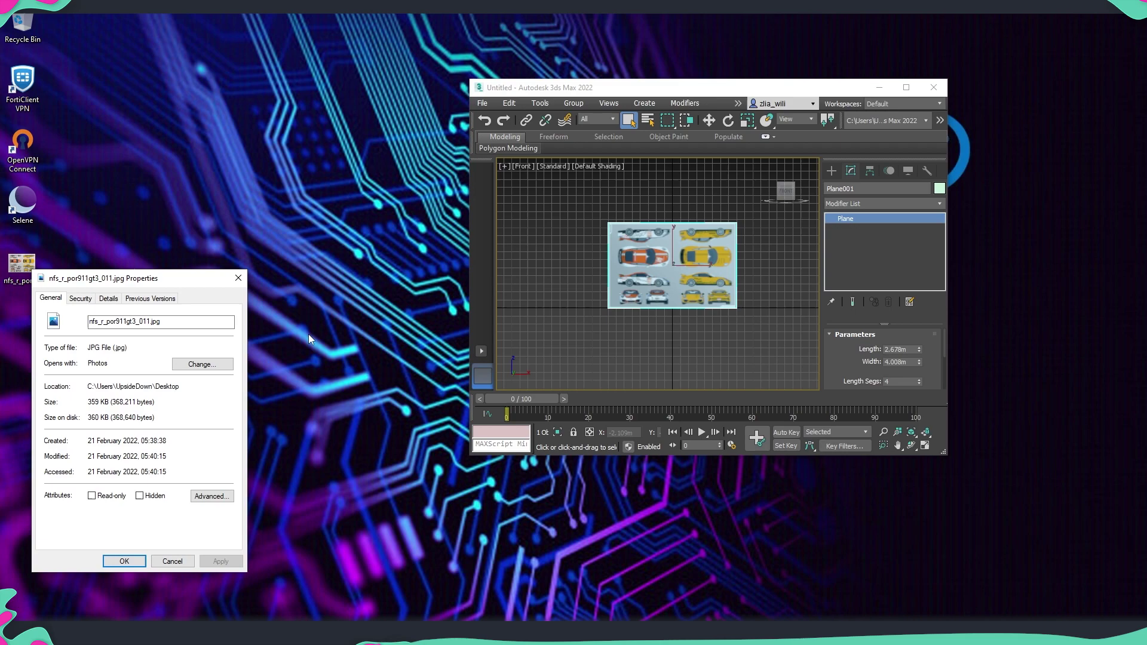
pyautogui.click(110, 299)
pyautogui.moveTo(134, 285); pyautogui.dragTo(240, 170)
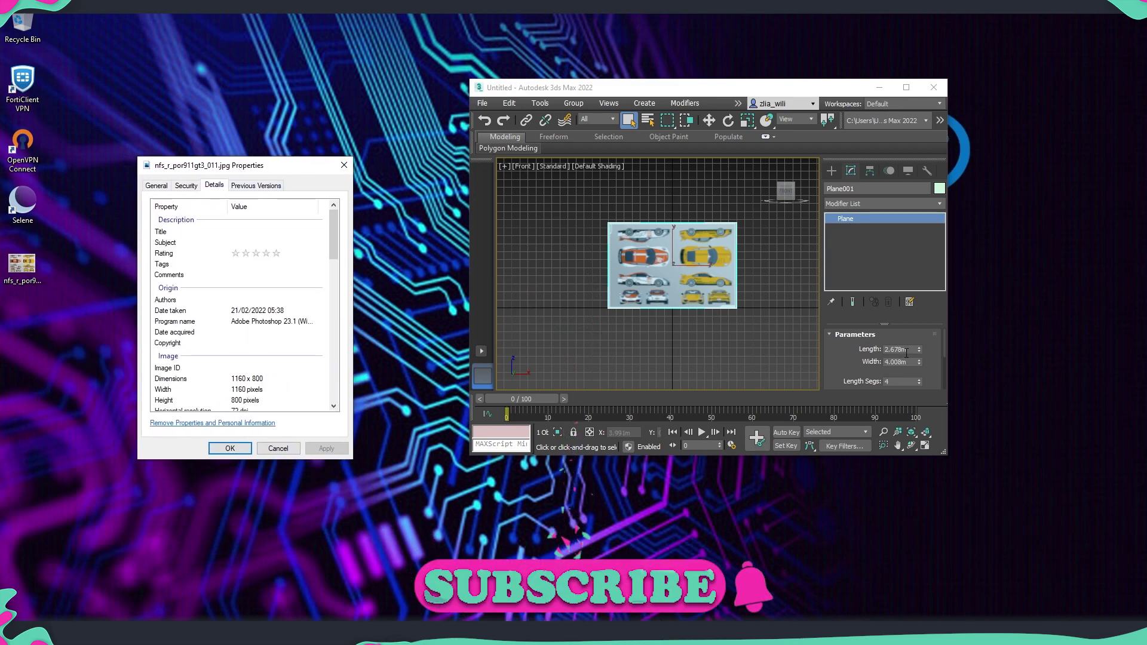
# Step: Set the plane's length to 0.8 m and width to 1.16 m, and close the image's file properties
pyautogui.doubleClick(899, 350)
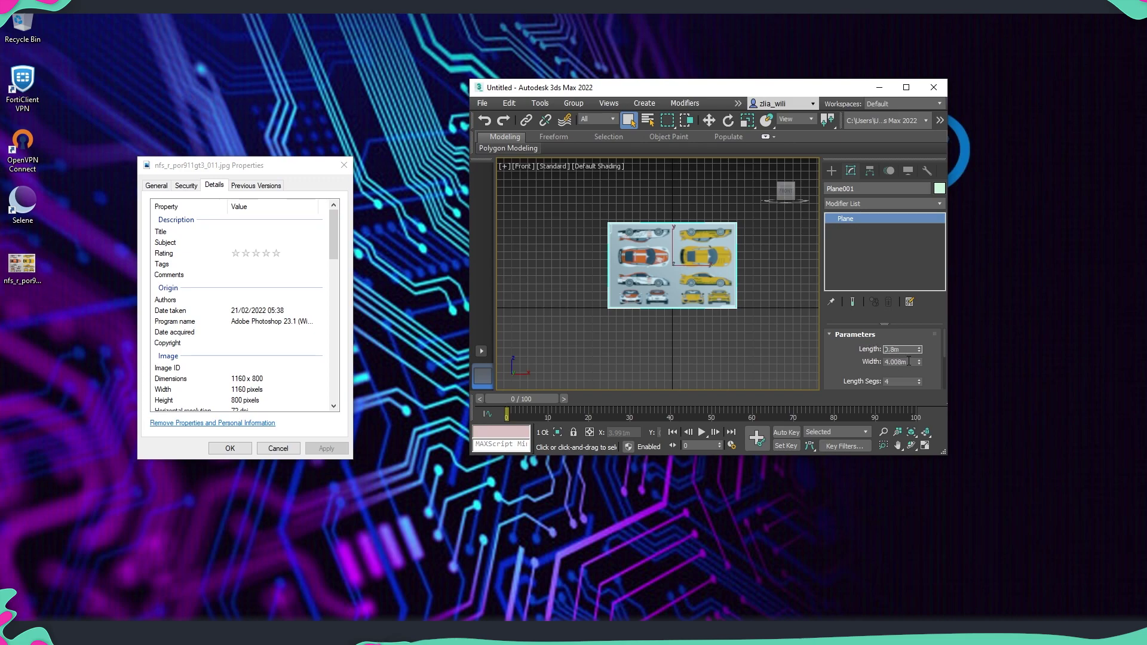
pyautogui.doubleClick(909, 361)
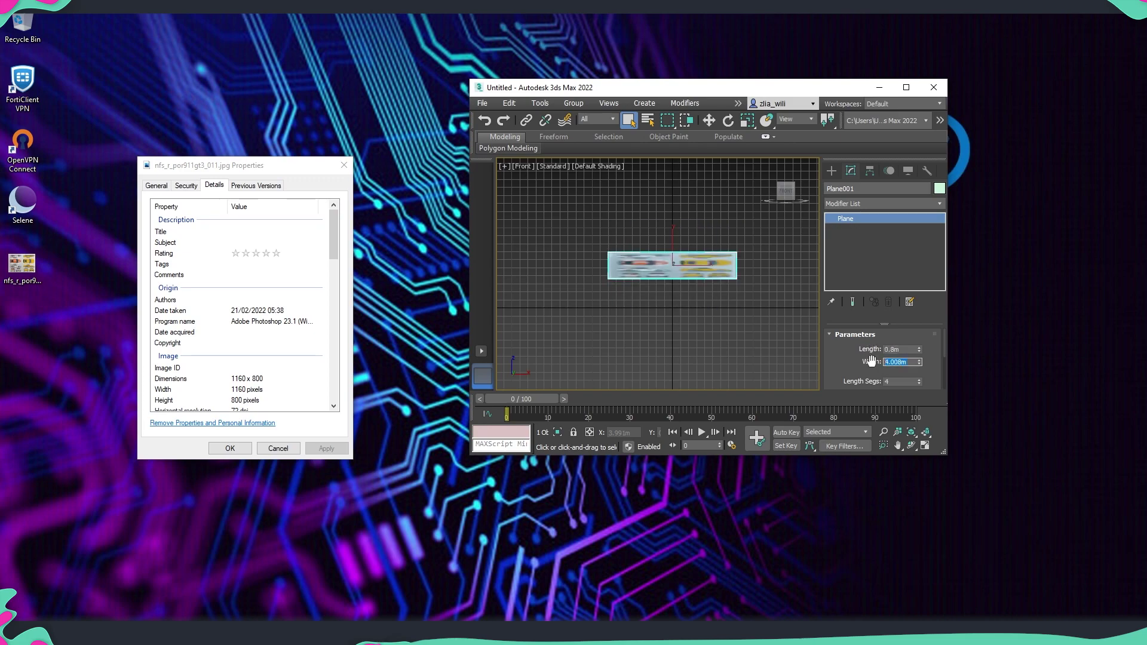
pyautogui.write('1.16')
pyautogui.press('Return')
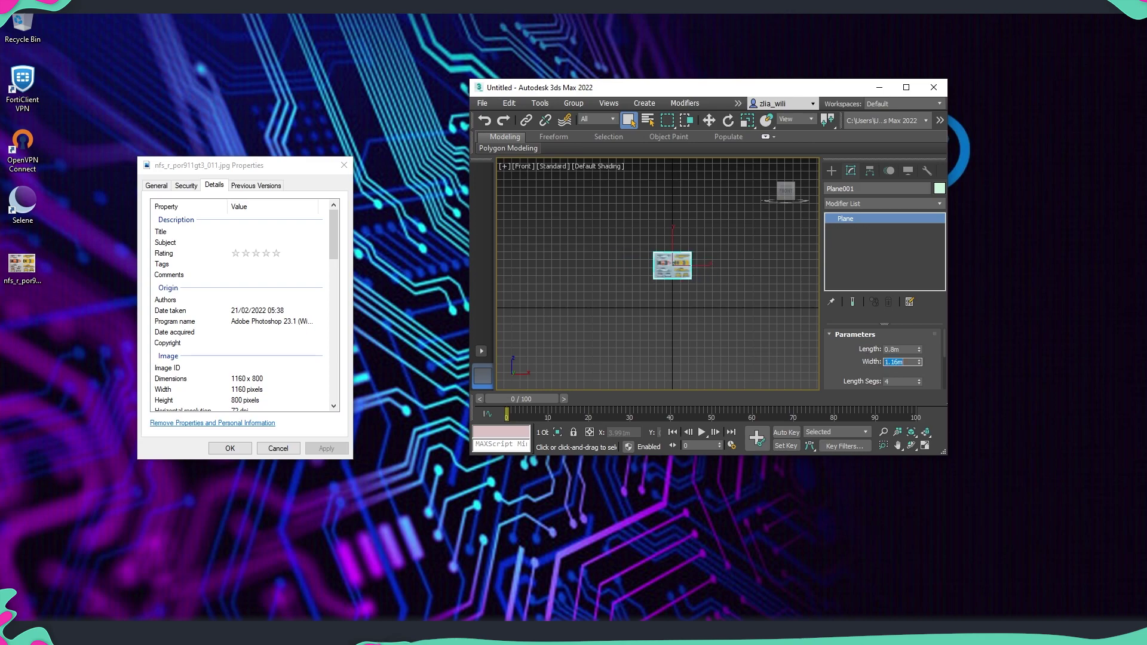
pyautogui.moveTo(697, 294); pyautogui.dragTo(702, 303, button='middle')
pyautogui.click(344, 166)
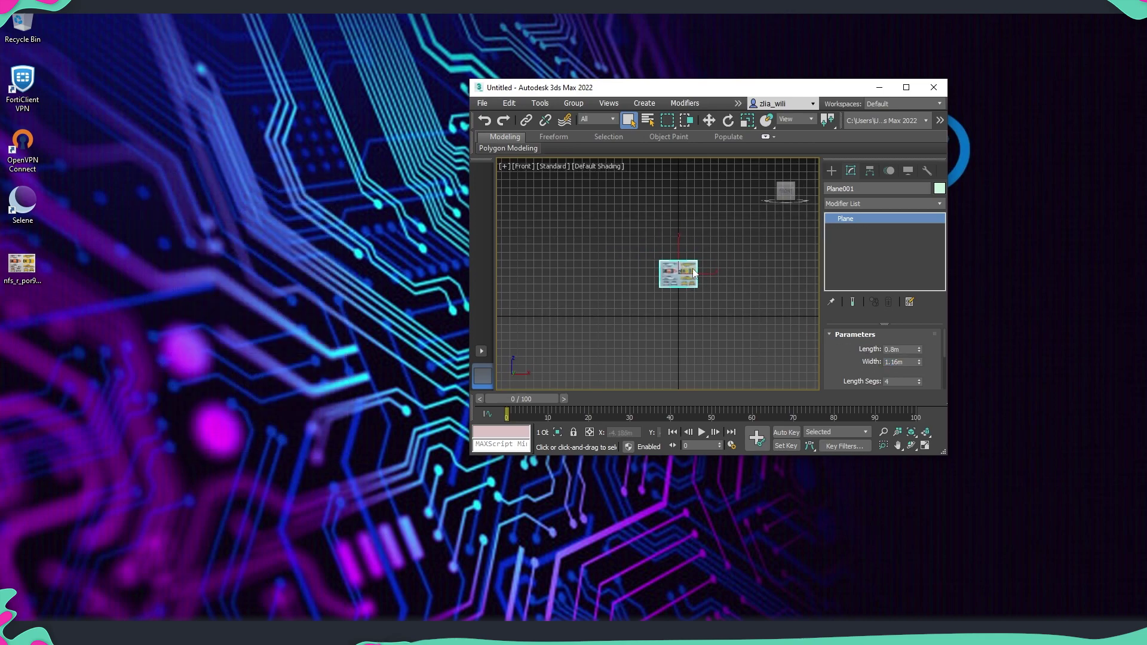
# Step: Centre the textured plane in the Front view and restore the program window to full screen
pyautogui.scroll(5, 667, 273)
pyautogui.scroll(-3, 726, 315)
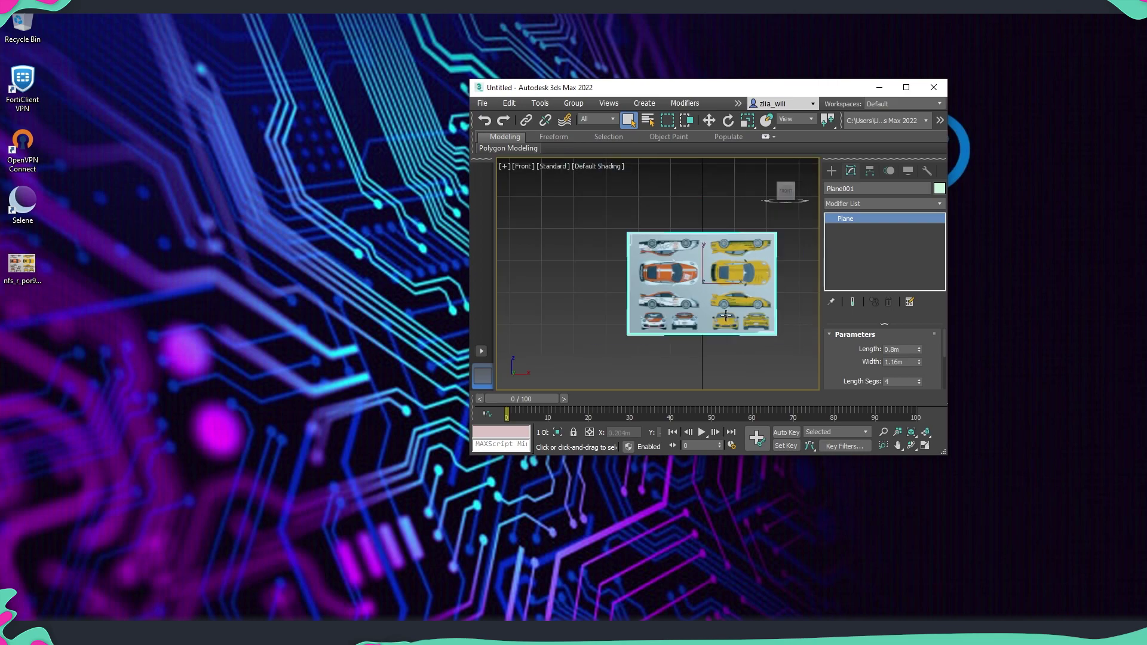
pyautogui.scroll(-2, 713, 315)
pyautogui.moveTo(712, 315); pyautogui.dragTo(665, 269, button='middle')
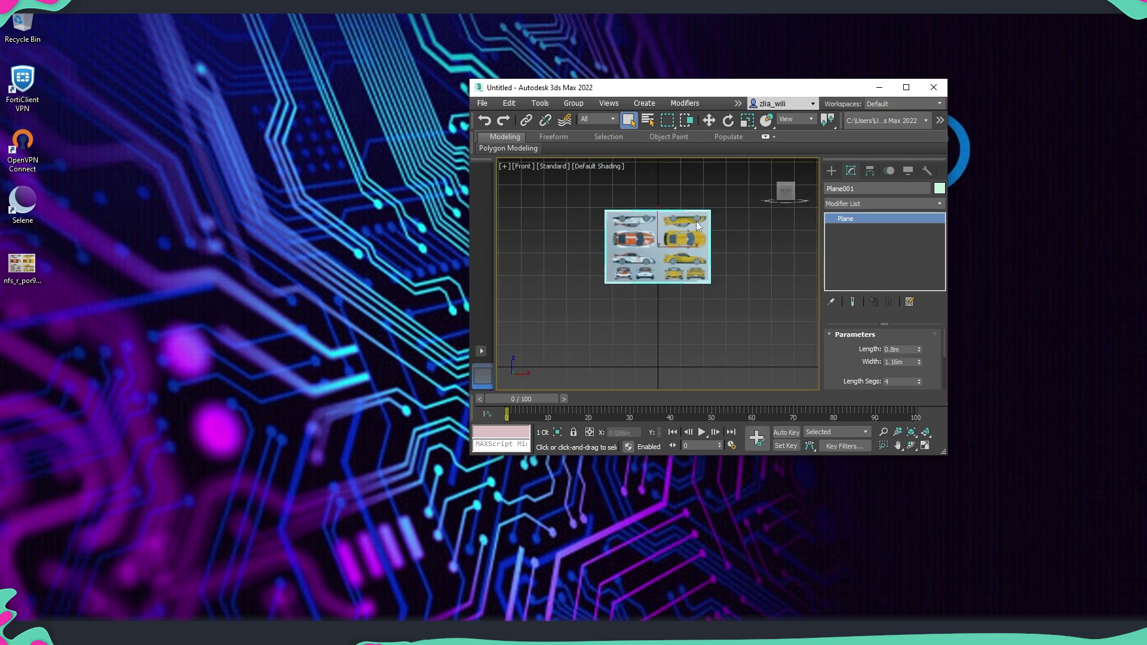
pyautogui.click(905, 87)
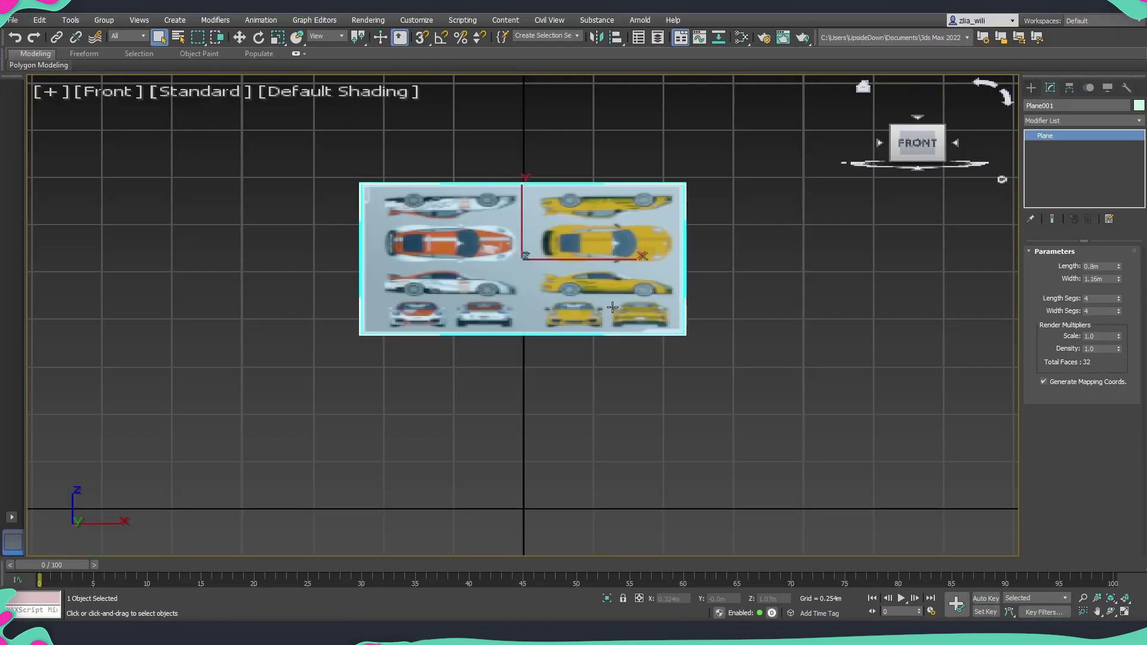
# Step: Scale the blueprint plane uniformly to about 488% in the Perspective view
pyautogui.scroll(-8, 608, 318)
pyautogui.keyDown('alt'); pyautogui.moveTo(600, 337); pyautogui.dragTo(614, 339, button='middle'); pyautogui.keyUp('alt')
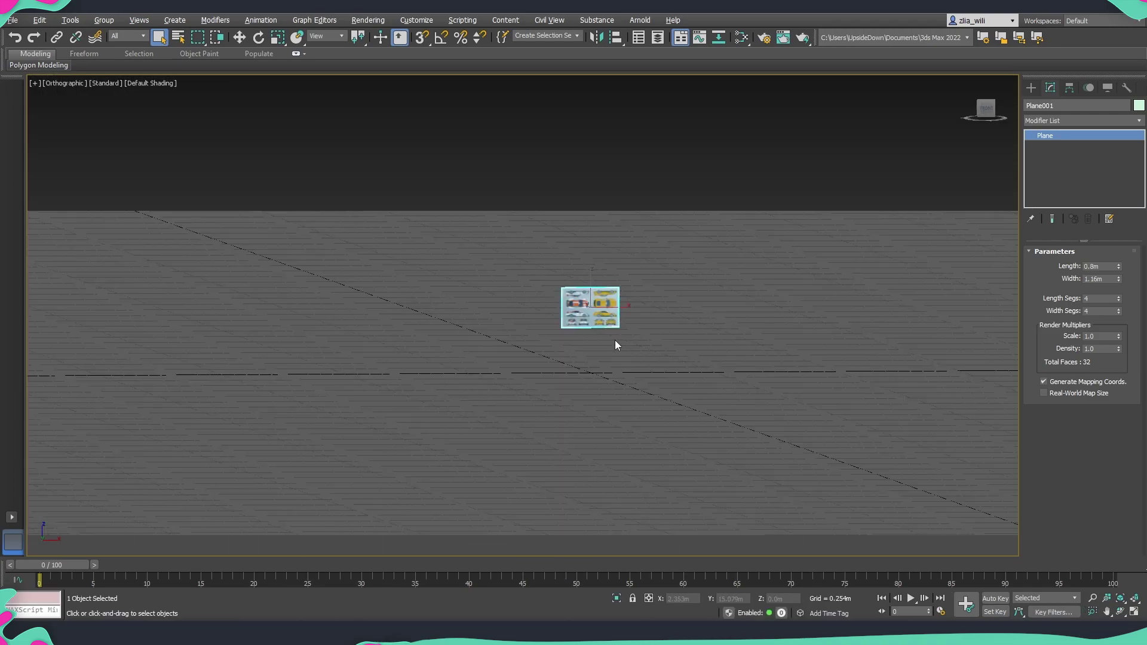
pyautogui.press('p')
pyautogui.scroll(-3, 604, 339)
pyautogui.press('r')
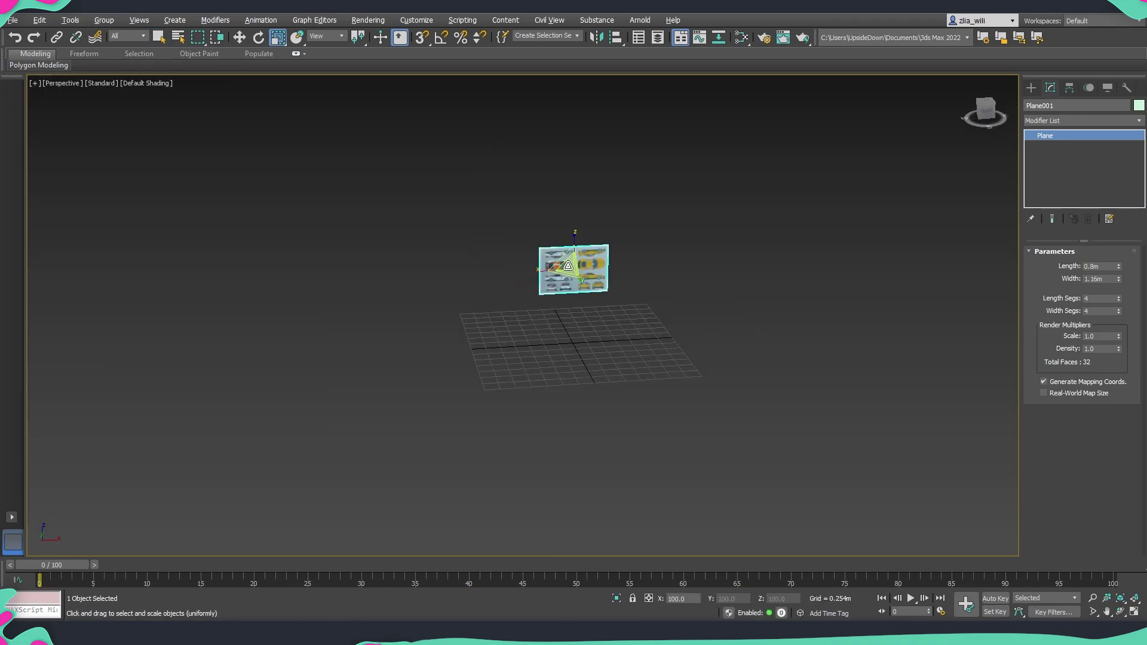
pyautogui.press('z')
pyautogui.moveTo(603, 119); pyautogui.dragTo(629, 21)
pyautogui.scroll(-3, 630, 220)
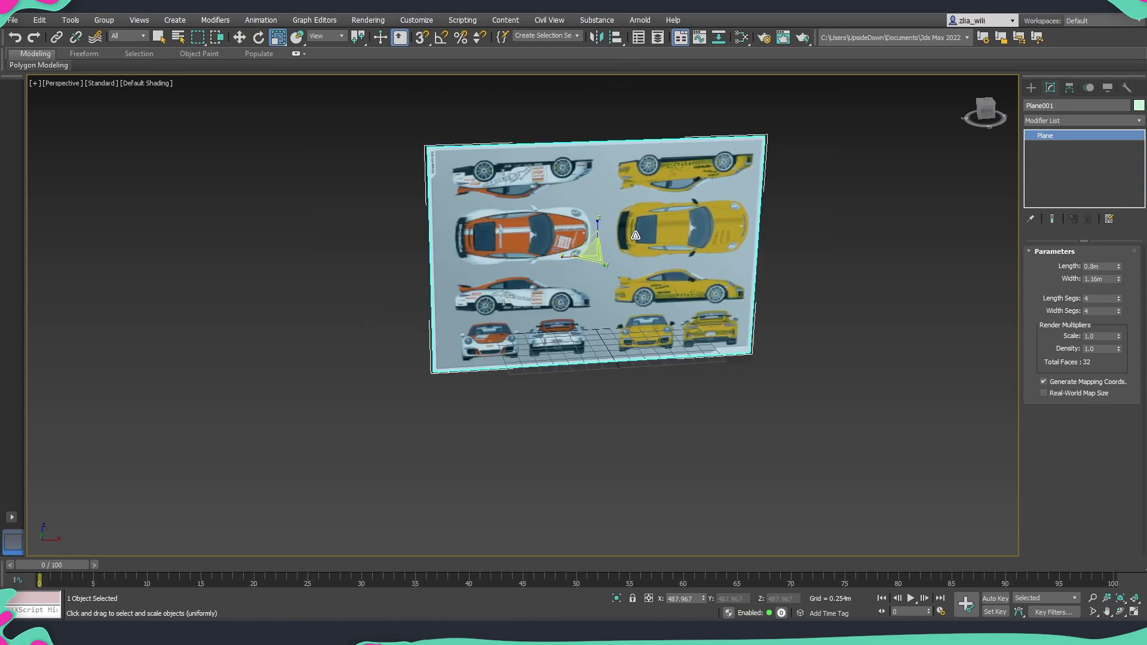
# Step: Move the blueprint plane vertically to about 1.84 m in Z, with its lower edge near the grid
pyautogui.moveTo(630, 221)
pyautogui.mouseDown(button='middle')
pyautogui.moveTo(627, 269)
pyautogui.moveTo(631, 233)
pyautogui.mouseUp(button='middle')
pyautogui.press('w')
pyautogui.moveTo(593, 282); pyautogui.dragTo(593, 253)
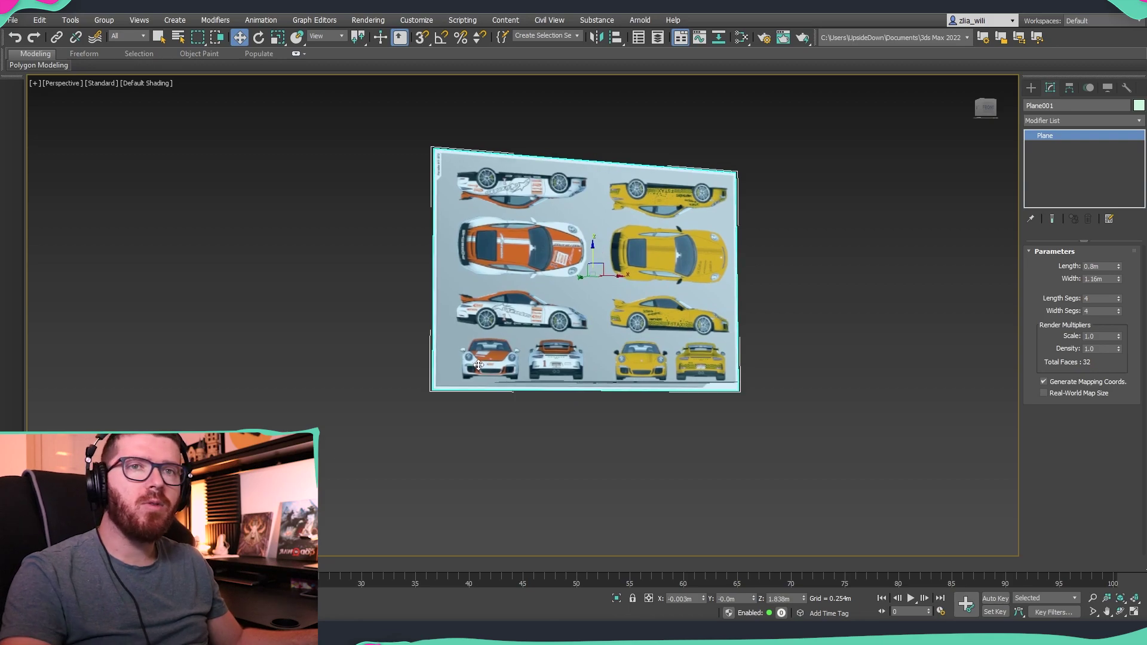
# Step: Move the blueprint plane back along Y to about 2.09 m, behind the grid centre, and deselect it
pyautogui.scroll(2, 479, 362)
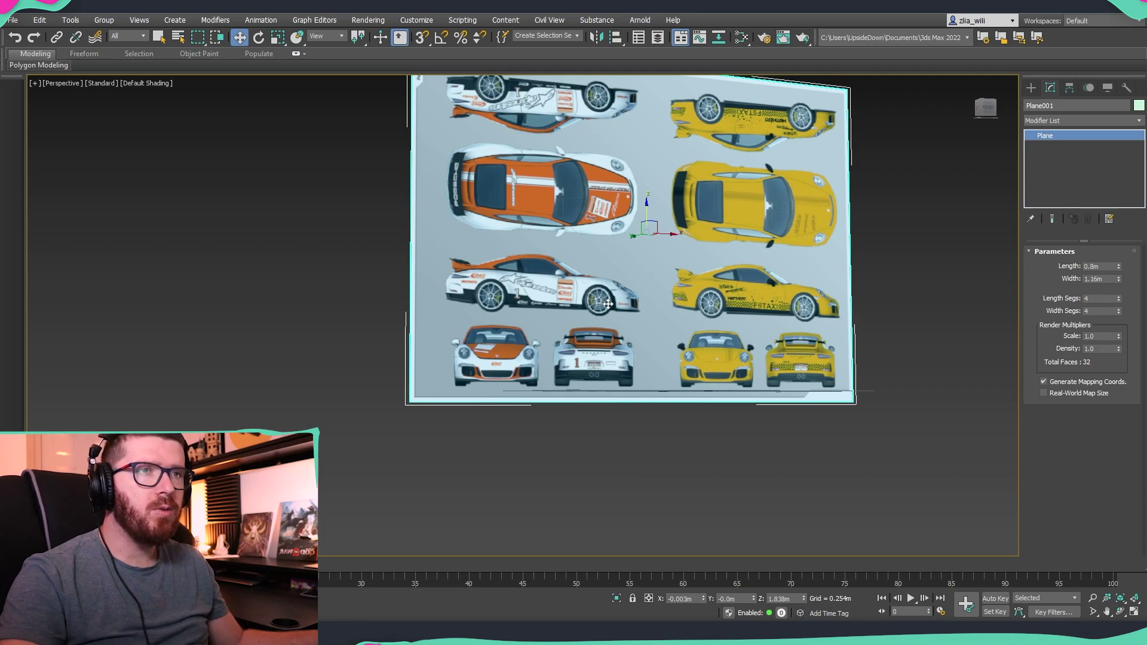
pyautogui.moveTo(645, 327); pyautogui.dragTo(672, 378, button='middle')
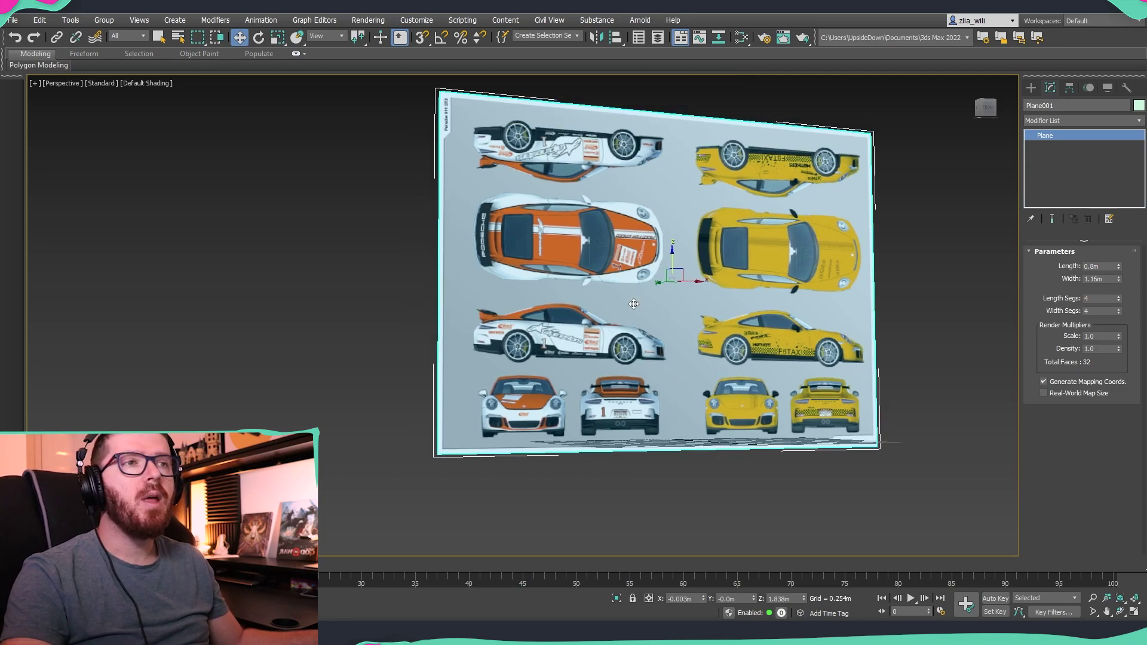
pyautogui.scroll(-3, 619, 313)
pyautogui.keyDown('alt'); pyautogui.moveTo(618, 313); pyautogui.dragTo(664, 322, button='middle'); pyautogui.keyUp('alt')
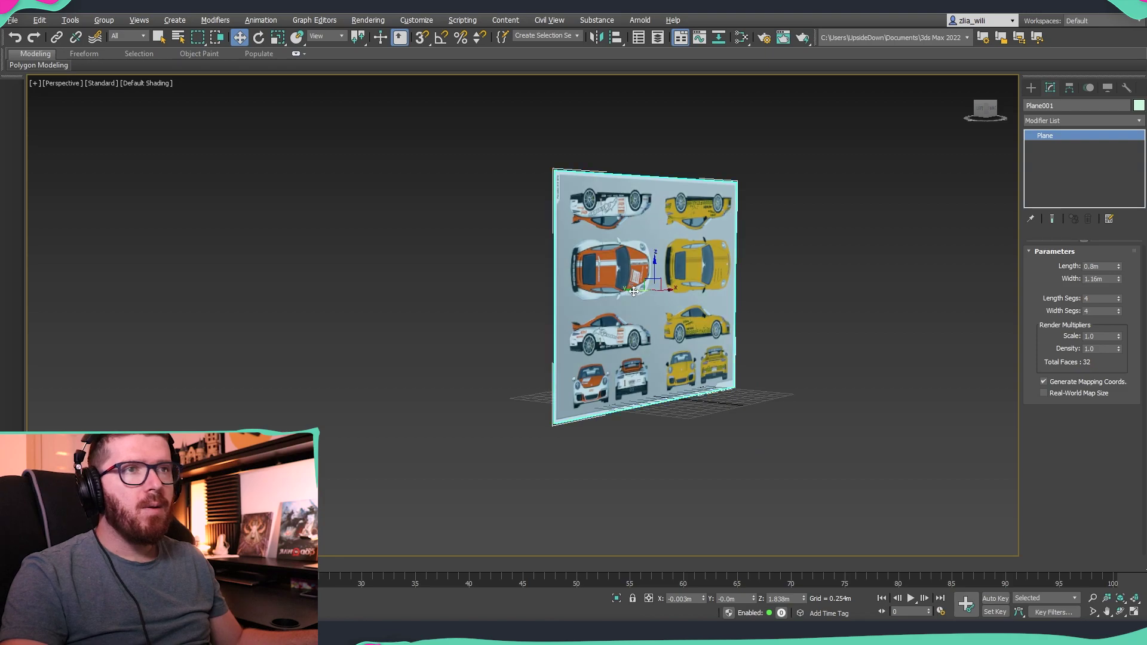
pyautogui.moveTo(626, 279); pyautogui.dragTo(530, 285)
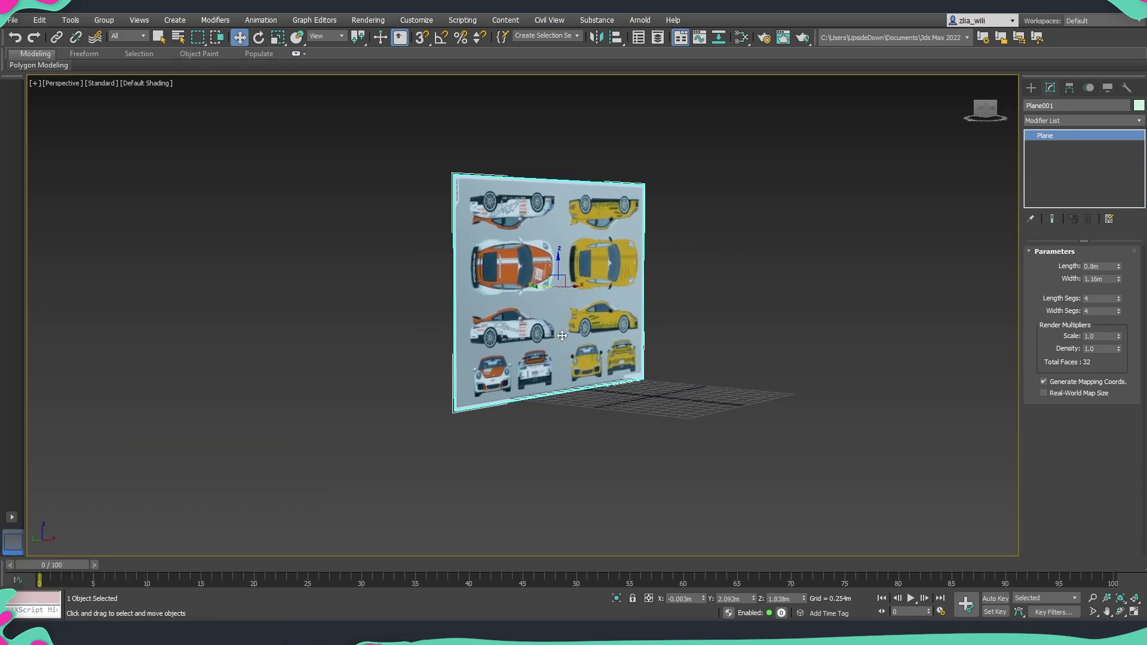
pyautogui.keyDown('alt'); pyautogui.moveTo(558, 364); pyautogui.dragTo(621, 375, button='middle'); pyautogui.keyUp('alt')
pyautogui.click(903, 415)
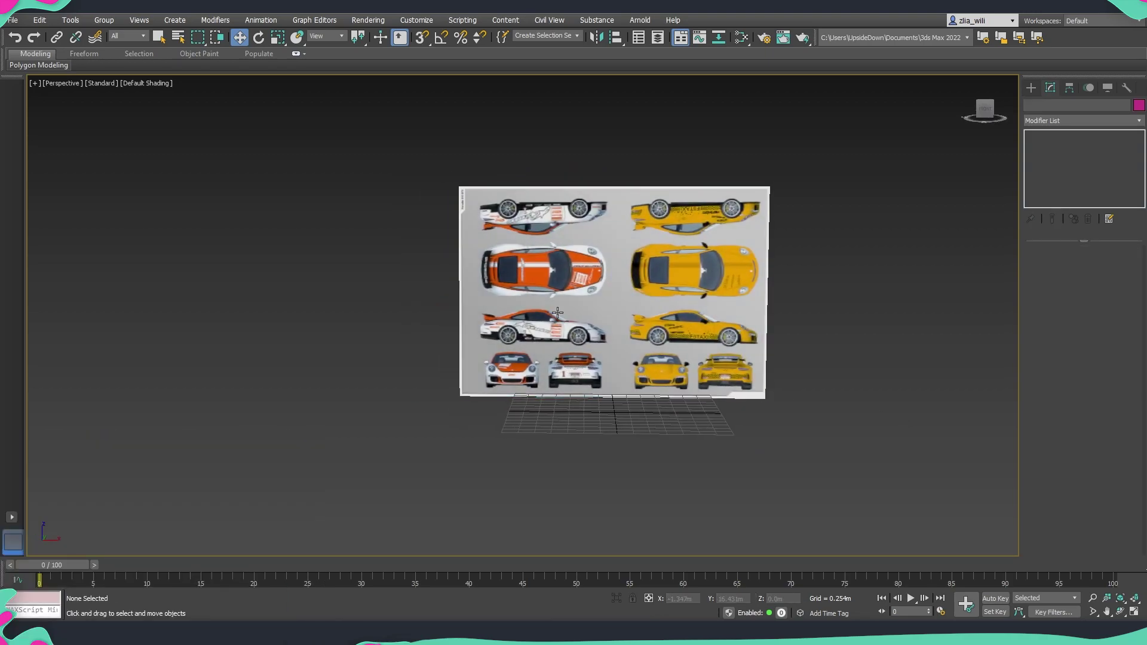
# Step: In the Front view, create a one-segment plane about 0.34 m wide and 0.25 m long over the yellow side-view car's door
pyautogui.press('f')
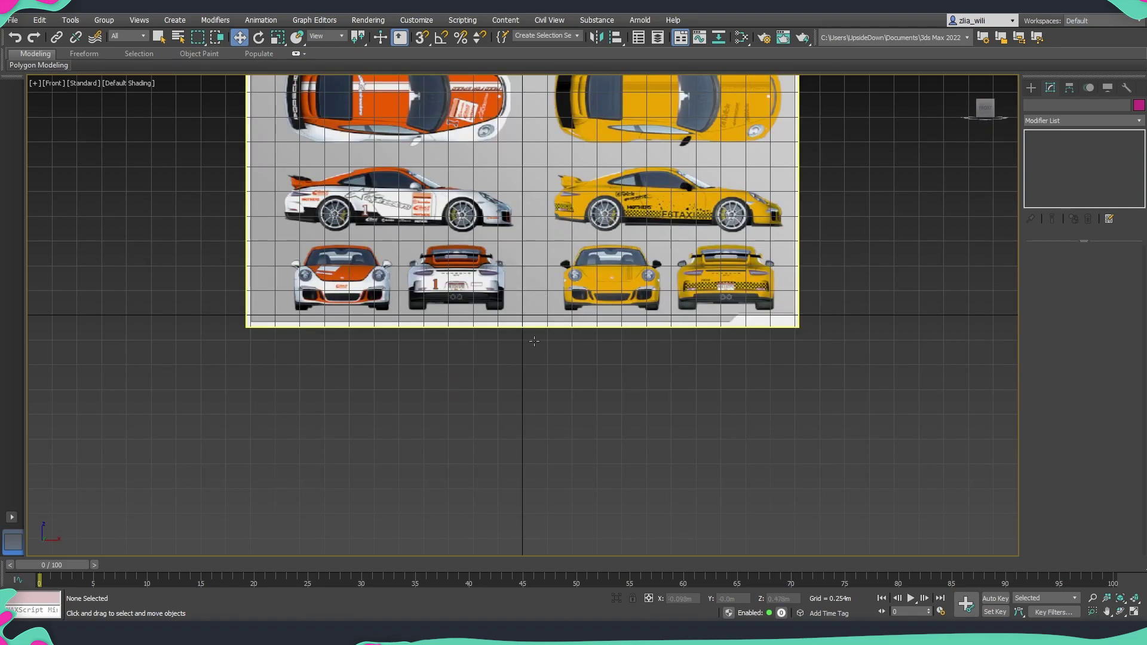
pyautogui.moveTo(534, 341); pyautogui.dragTo(570, 471, button='middle')
pyautogui.moveTo(513, 308); pyautogui.dragTo(536, 367, button='middle')
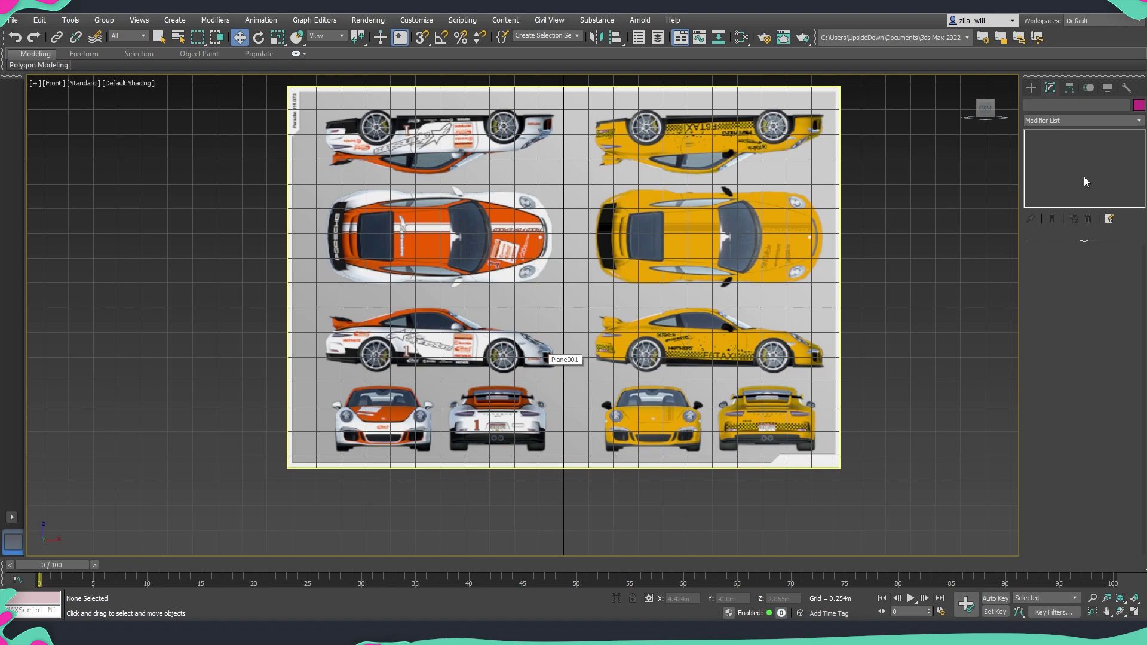
pyautogui.click(1032, 89)
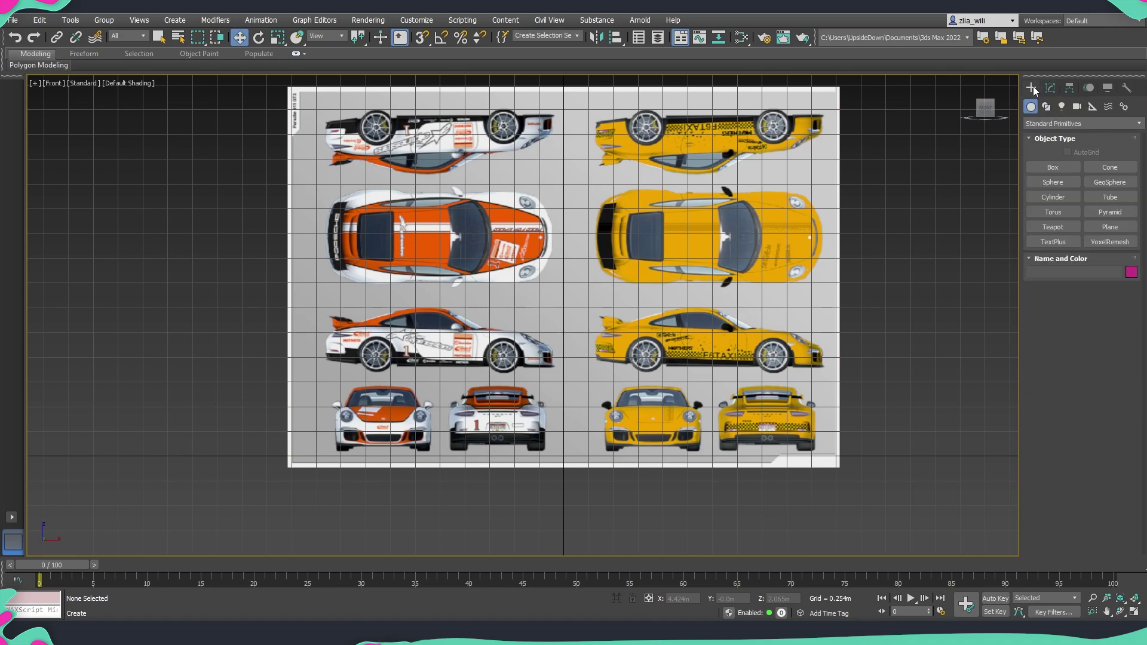
pyautogui.click(1110, 227)
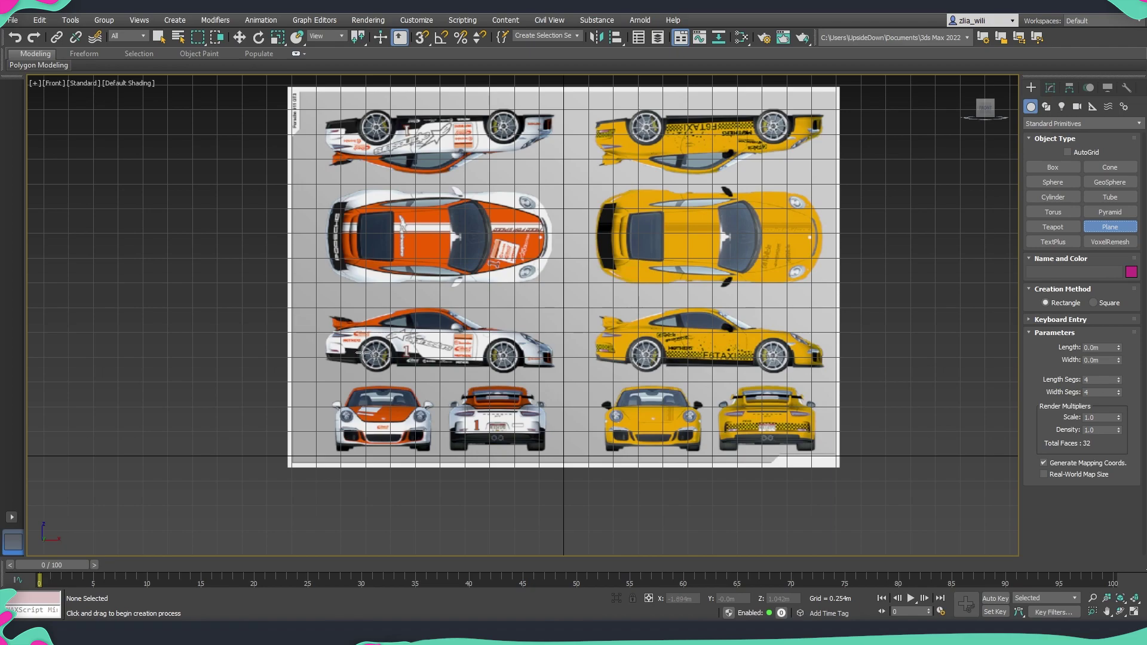
pyautogui.scroll(3, 454, 357)
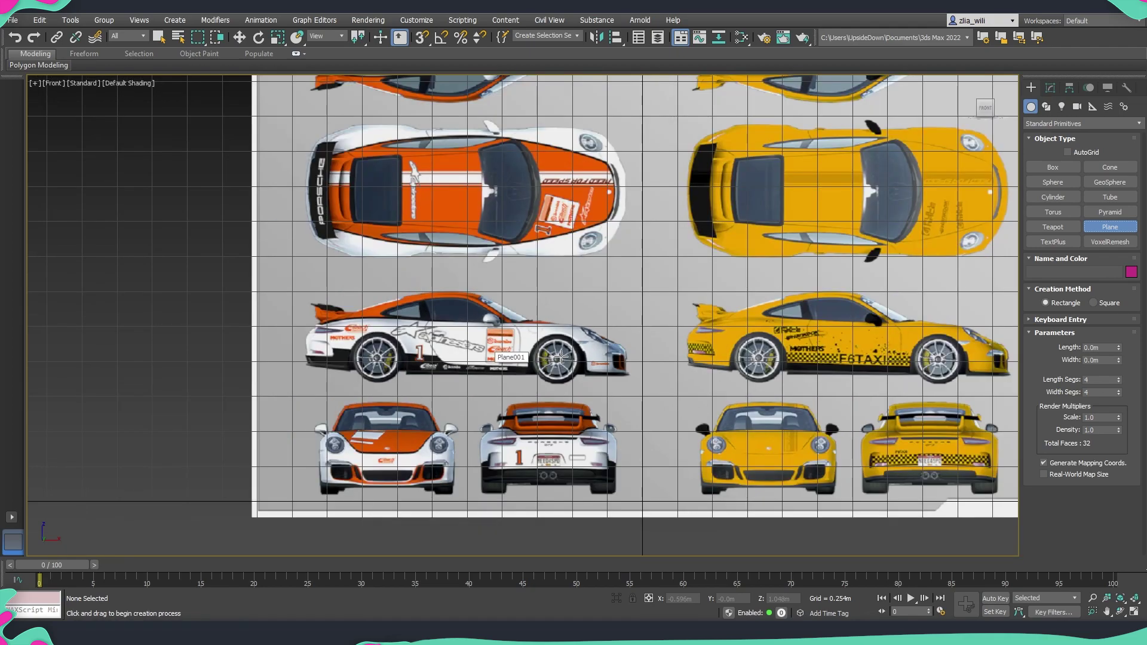
pyautogui.moveTo(517, 356); pyautogui.dragTo(421, 347, button='middle')
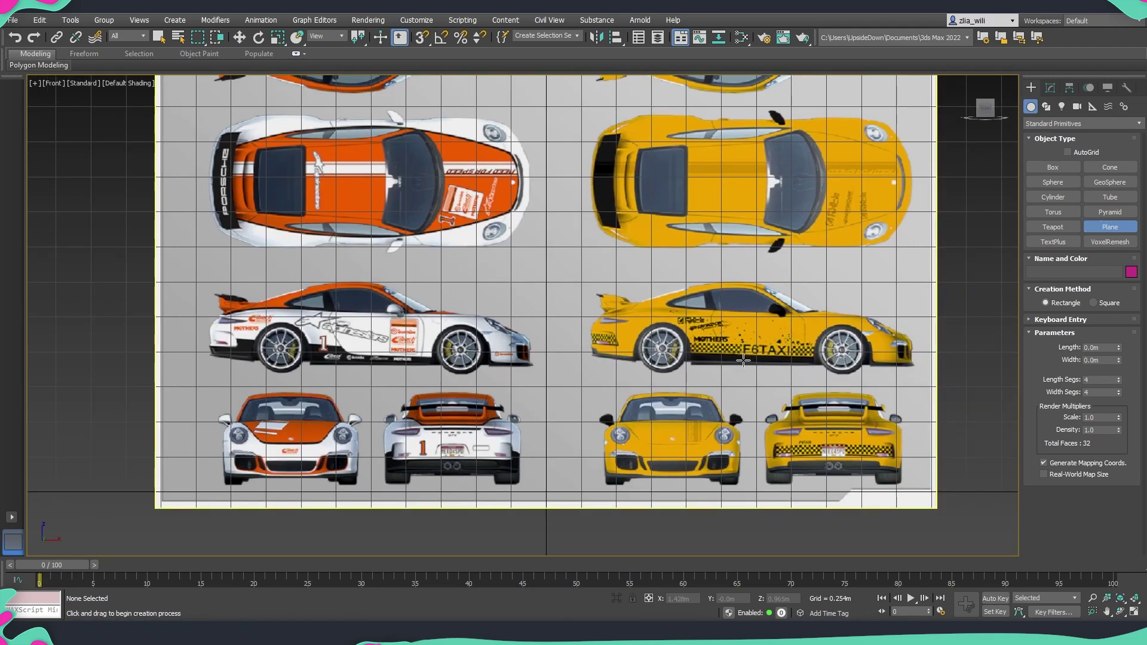
pyautogui.scroll(-2, 743, 359)
pyautogui.moveTo(769, 358); pyautogui.dragTo(726, 354, button='middle')
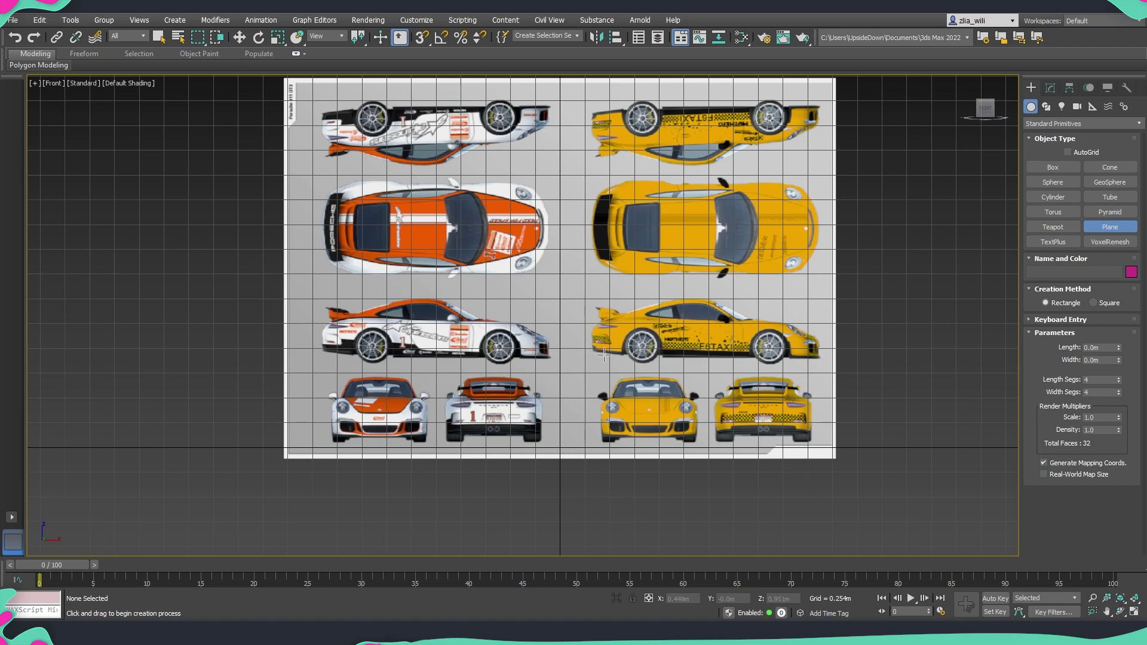
pyautogui.scroll(5, 687, 352)
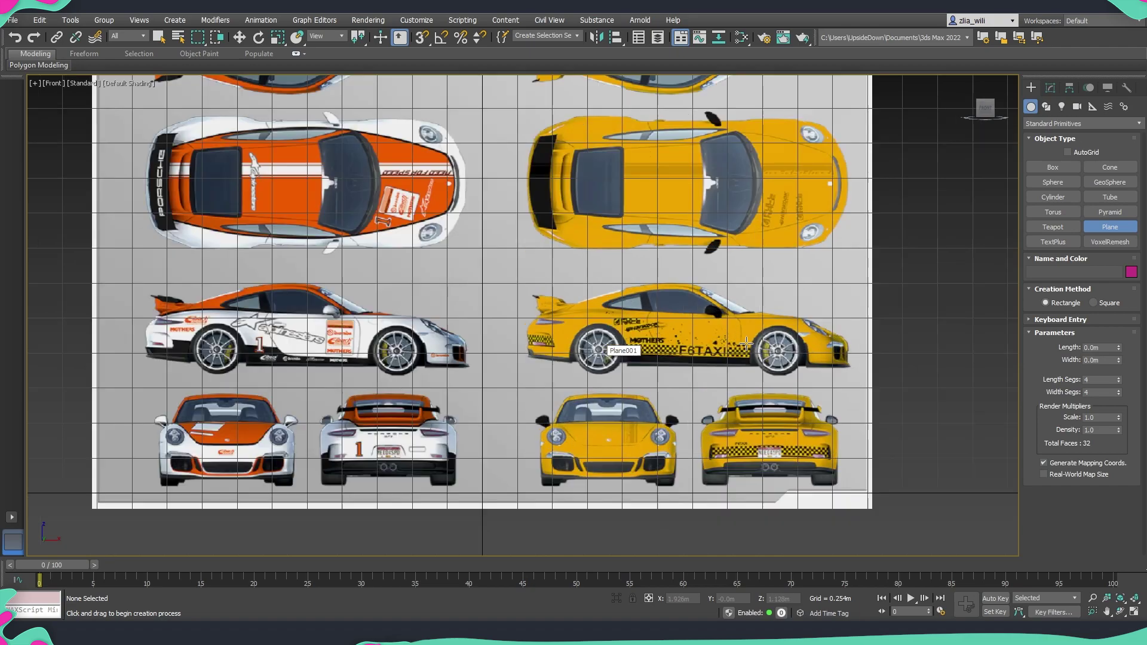
pyautogui.scroll(3, 733, 353)
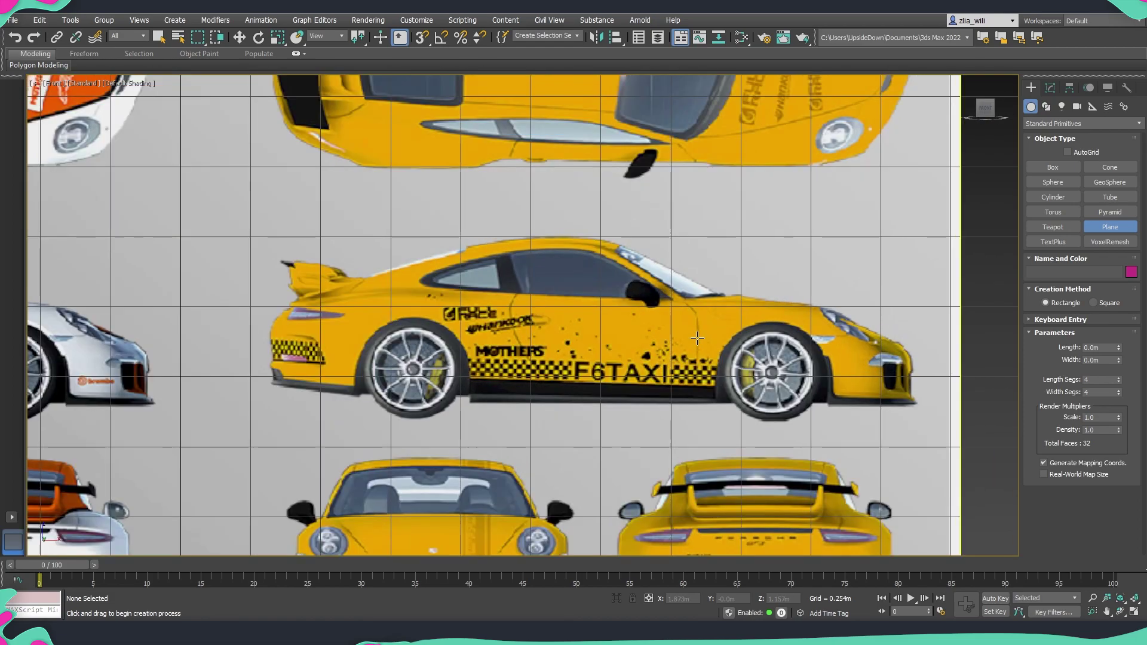
pyautogui.scroll(2, 675, 352)
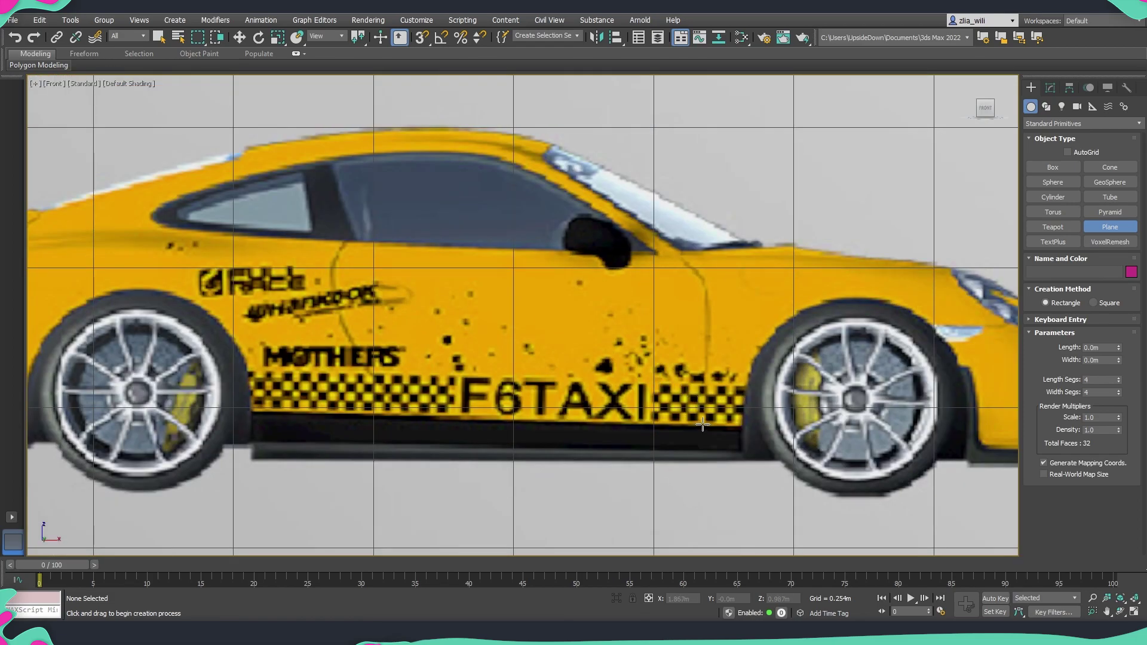
pyautogui.moveTo(702, 424); pyautogui.dragTo(517, 284)
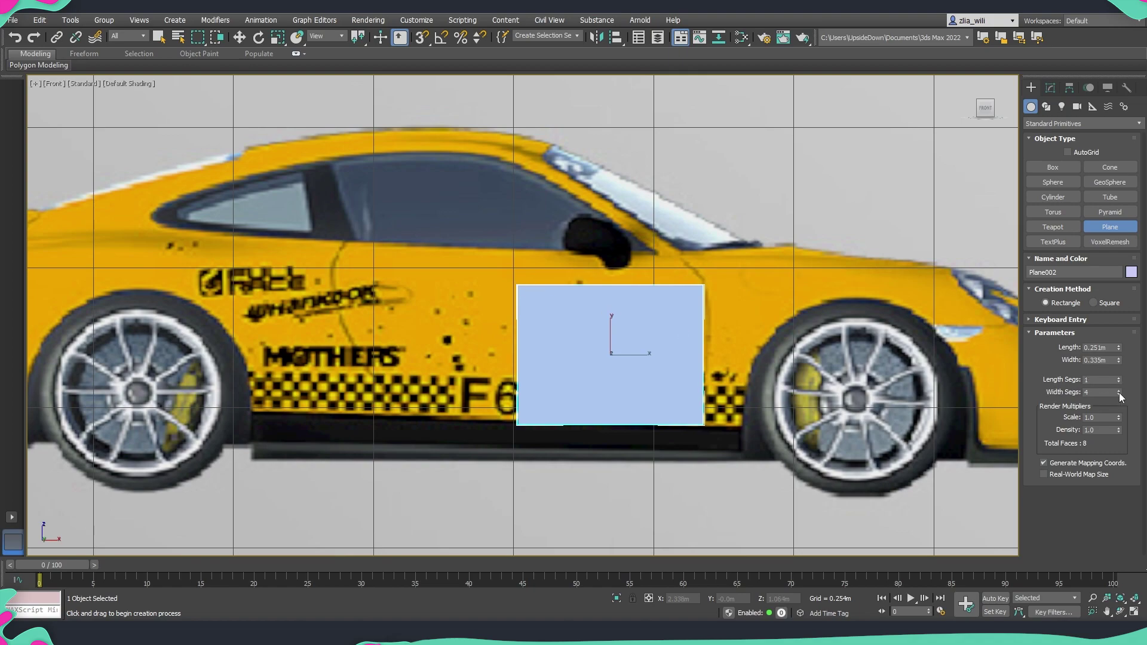
pyautogui.moveTo(633, 358); pyautogui.dragTo(616, 358, button='middle')
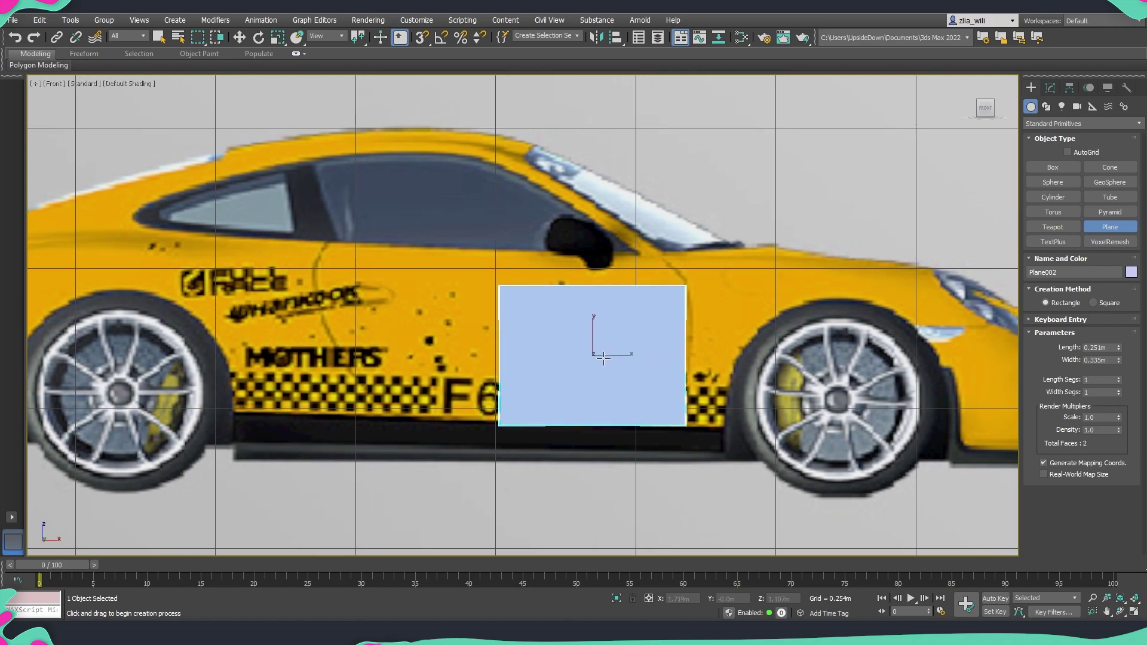
# Step: Display edged faces in the viewport and make the new plane see-through so the blueprint shows behind it
pyautogui.press('F4')
pyautogui.scroll(-2, 598, 352)
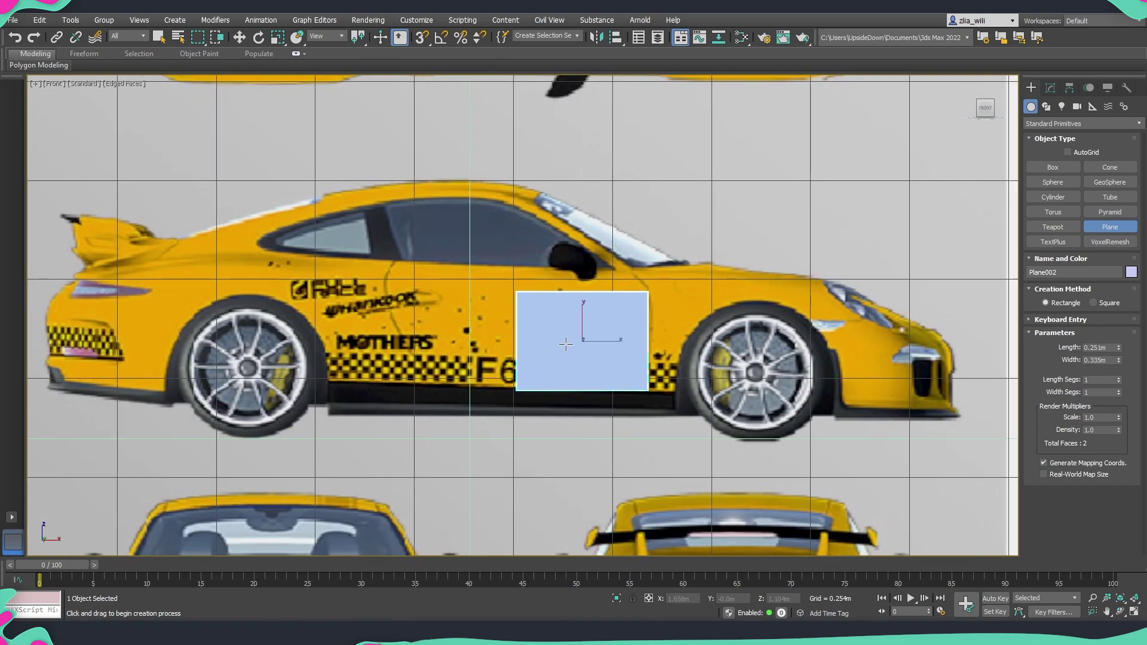
pyautogui.press('w')
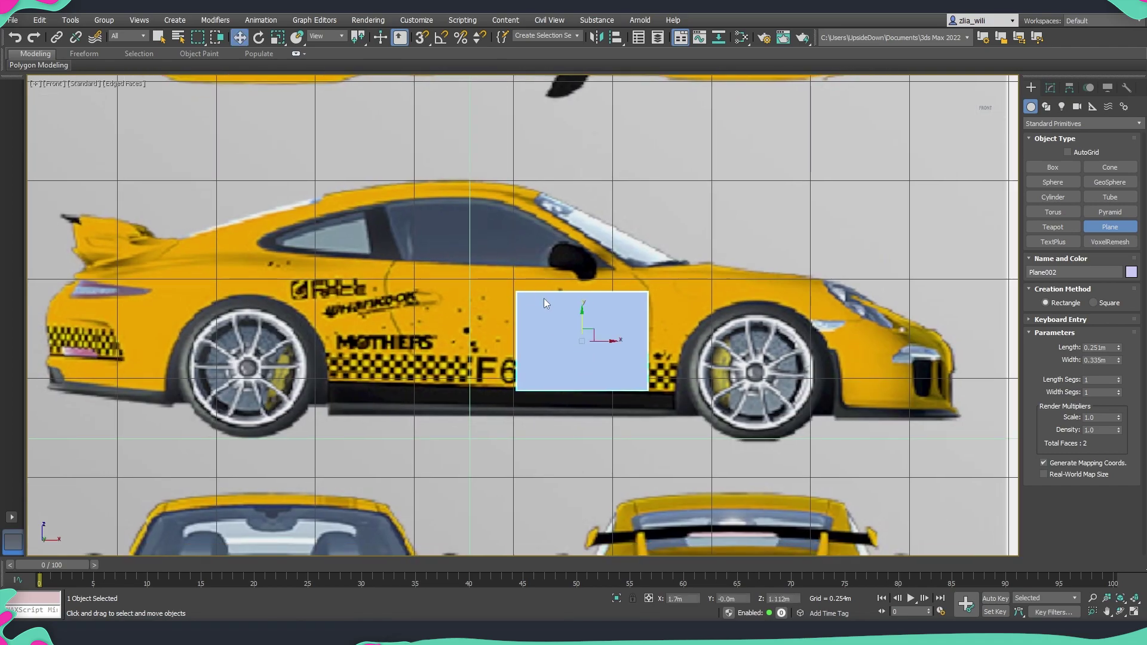
pyautogui.moveTo(562, 327); pyautogui.dragTo(561, 311, button='middle')
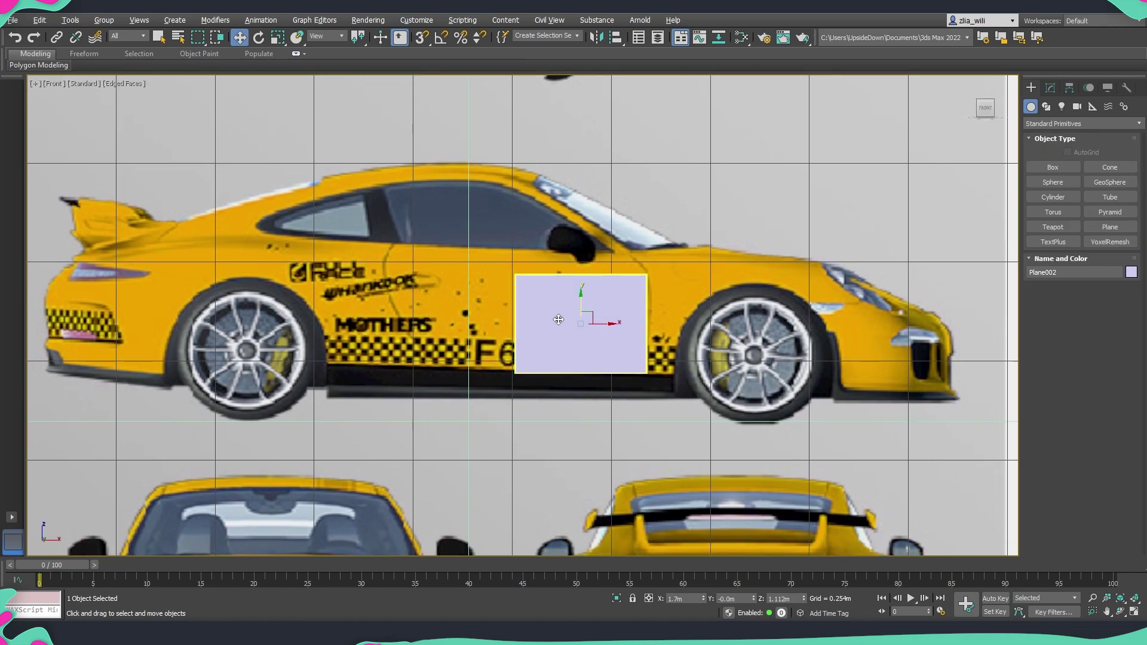
pyautogui.hotkey('alt', 'x')
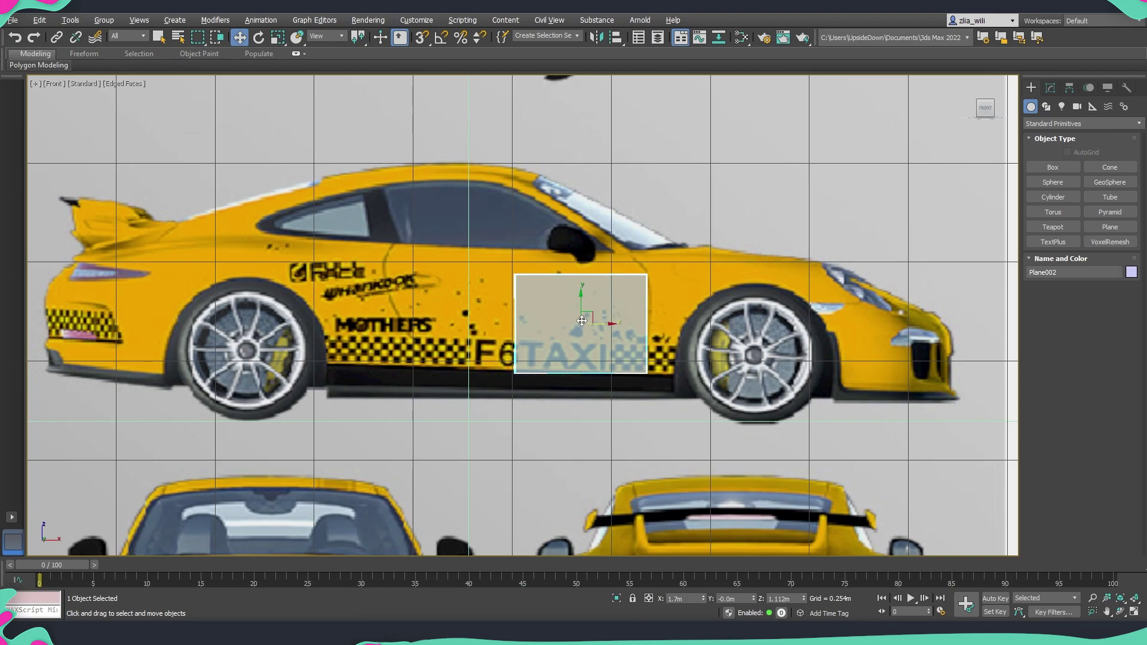
# Step: Check the small plane against the blueprint in Perspective, return to the Front view and convert the plane to Editable Poly
pyautogui.moveTo(586, 324); pyautogui.dragTo(657, 263, button='middle')
pyautogui.press('p')
pyautogui.scroll(-5, 591, 330)
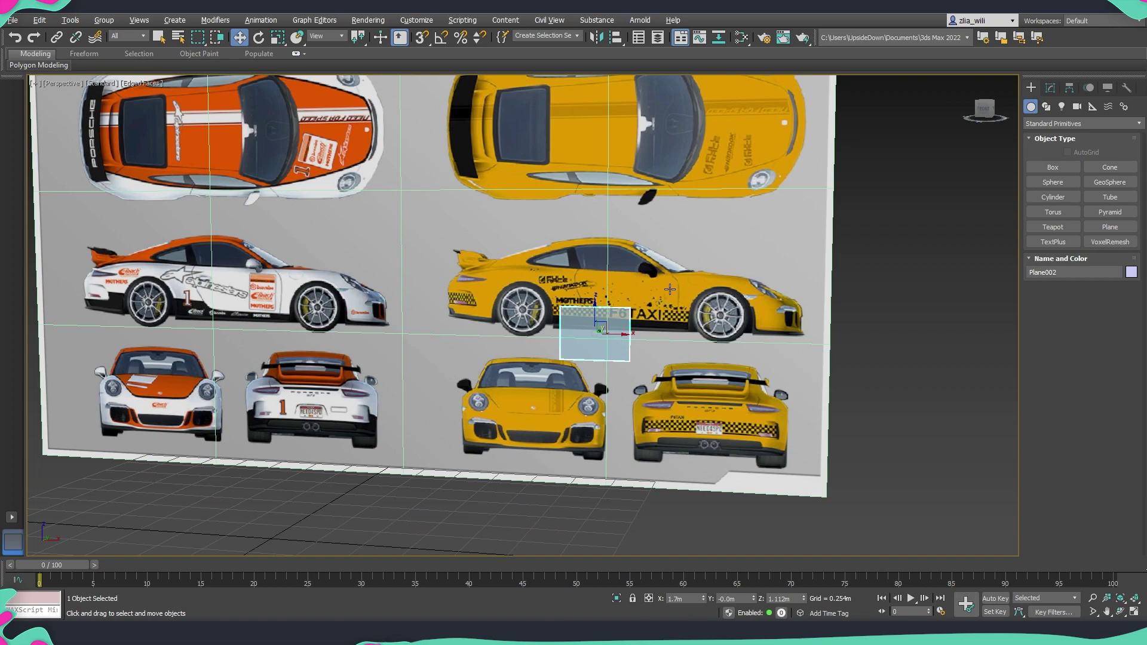
pyautogui.press('f')
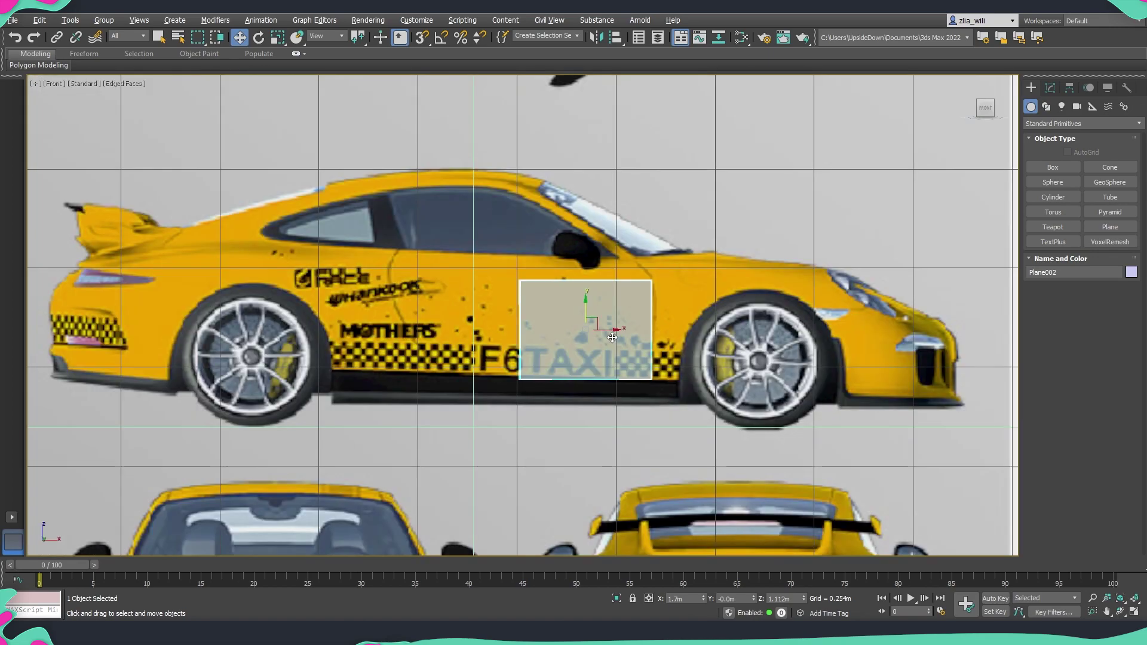
pyautogui.rightClick(611, 337)
pyautogui.moveTo(686, 458)
pyautogui.click(748, 467)
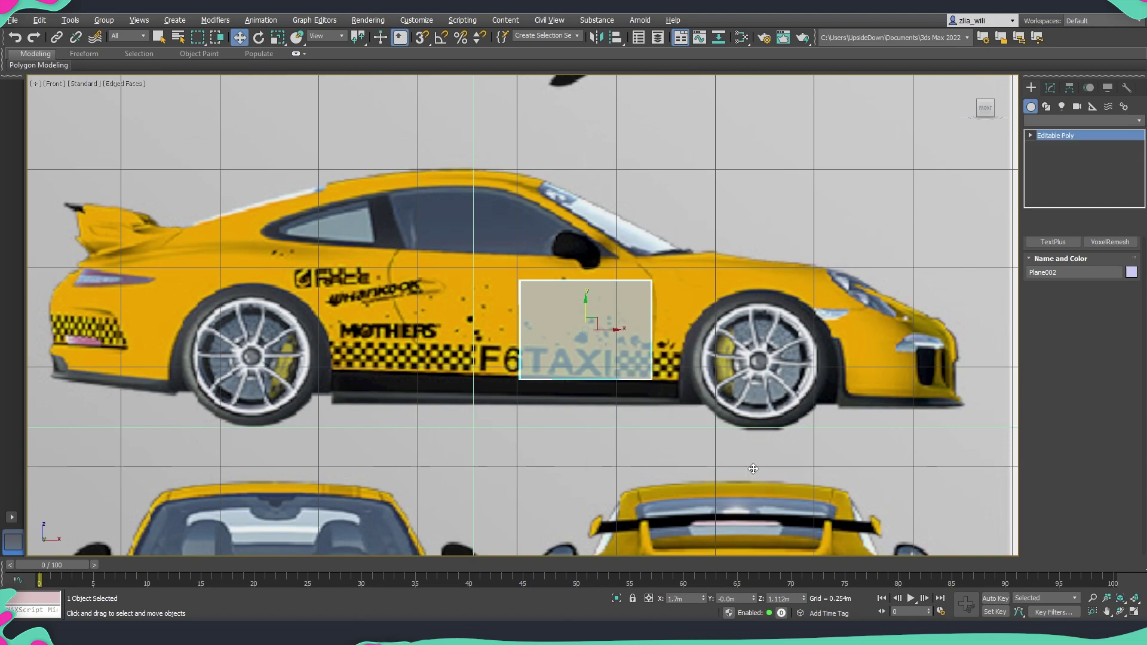
# Step: Move the plane down to the door's lower front area and lower its two upper vertices to the checkered stripe
pyautogui.scroll(2, 598, 347)
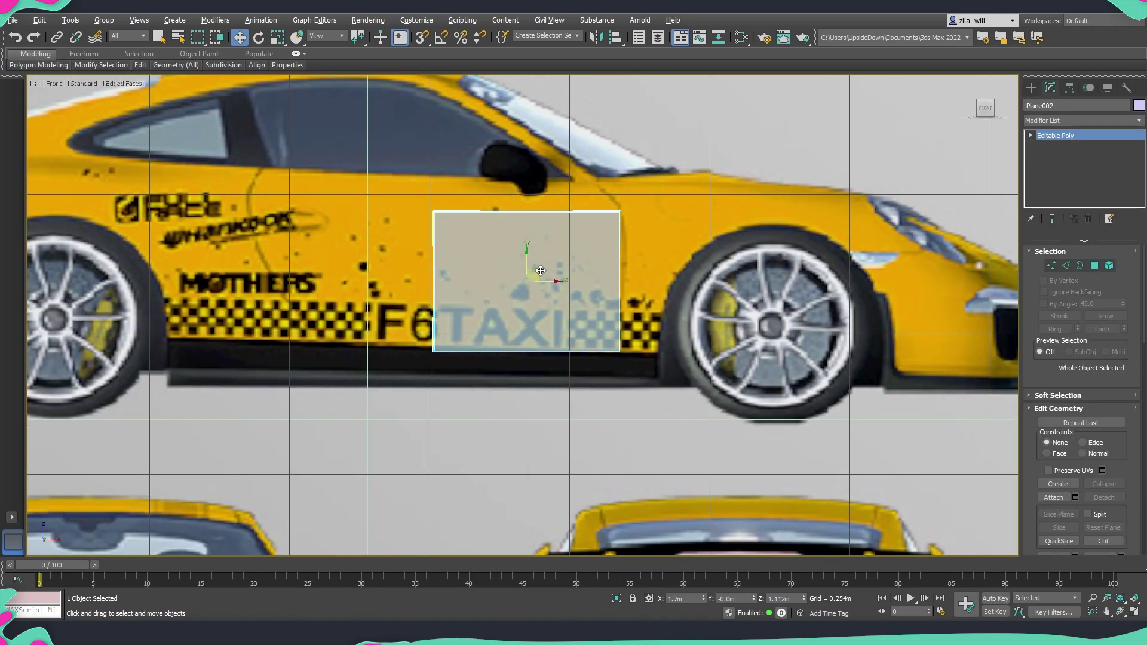
pyautogui.moveTo(546, 272); pyautogui.dragTo(584, 296)
pyautogui.press('1')
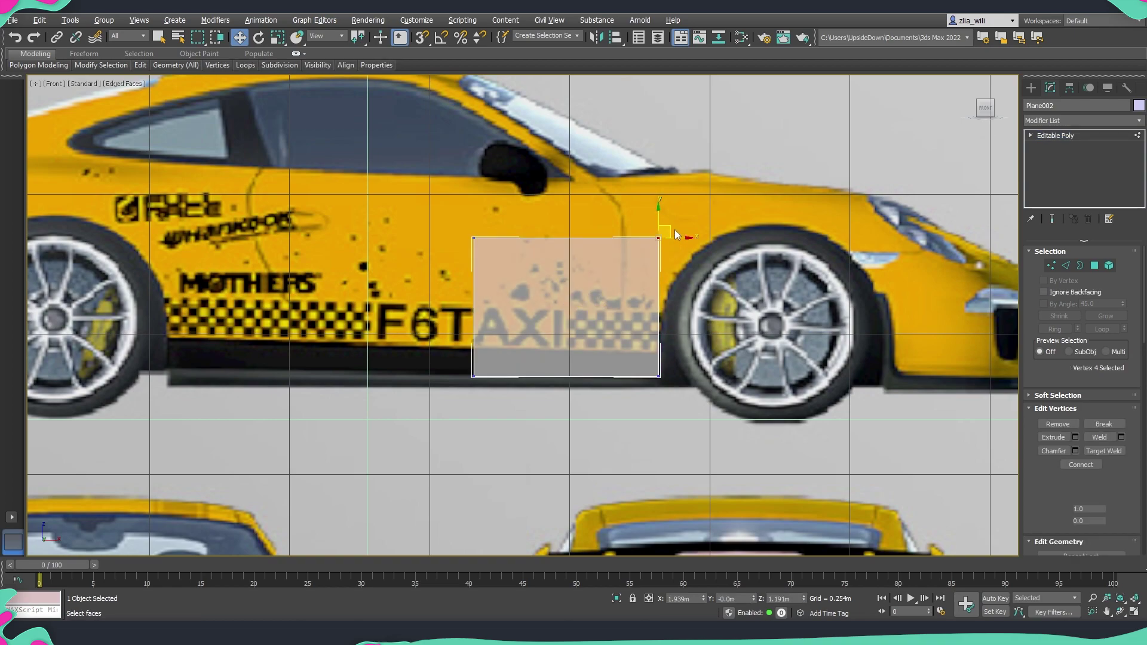
pyautogui.click(661, 237)
pyautogui.moveTo(661, 237); pyautogui.dragTo(678, 310)
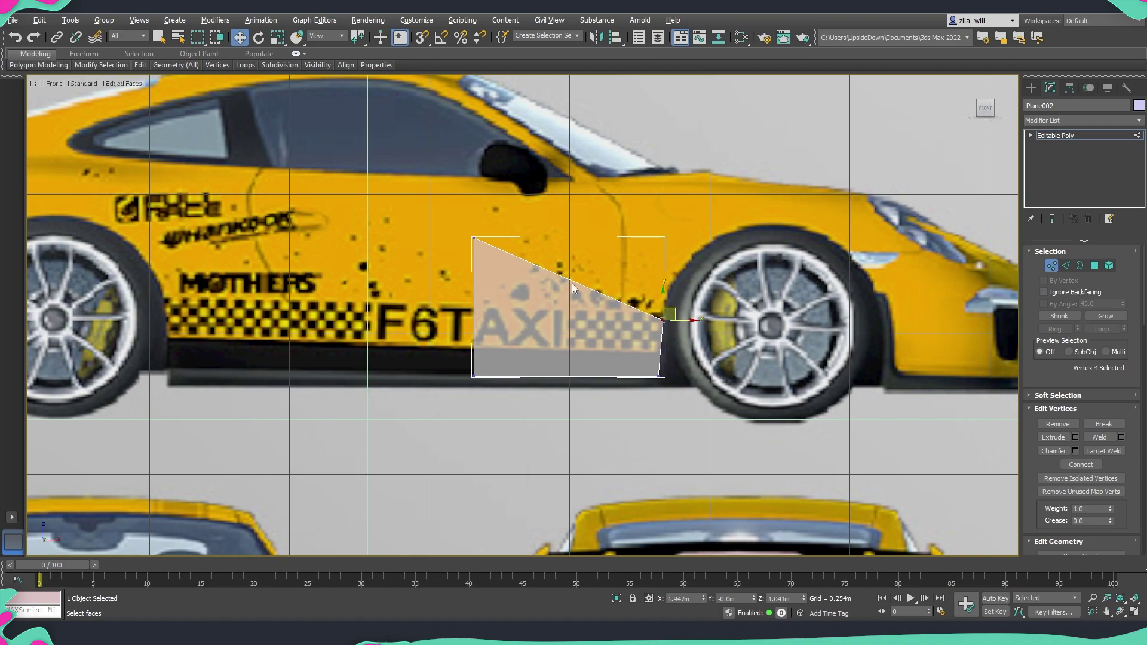
pyautogui.click(474, 239)
pyautogui.moveTo(474, 239); pyautogui.dragTo(494, 267)
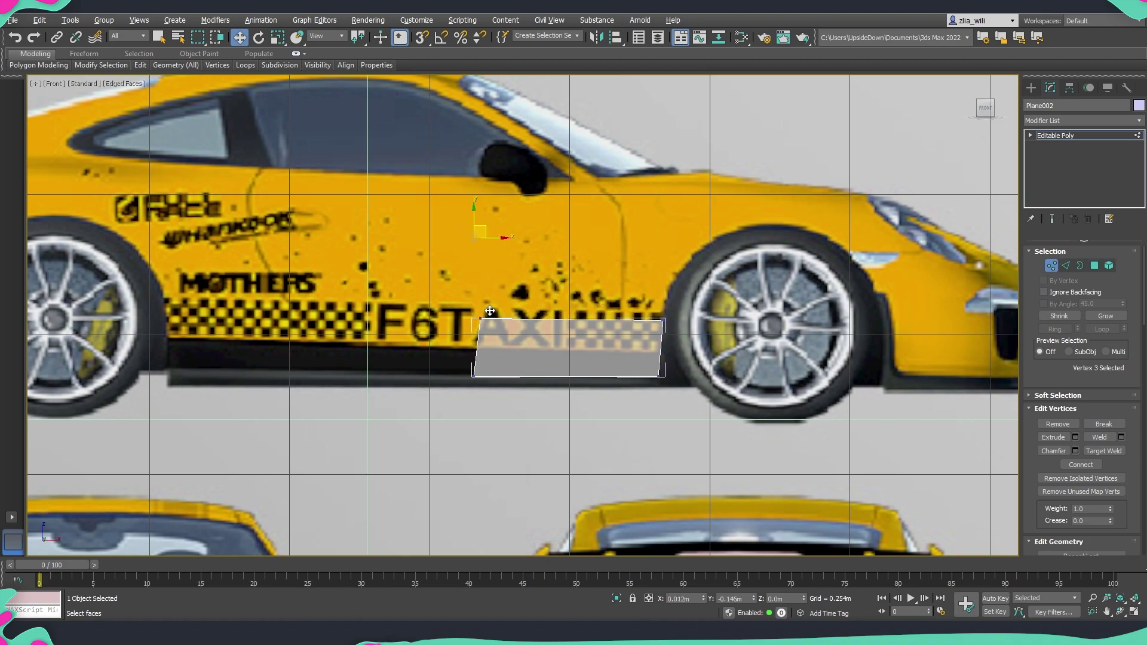
pyautogui.moveTo(490, 311); pyautogui.dragTo(483, 316)
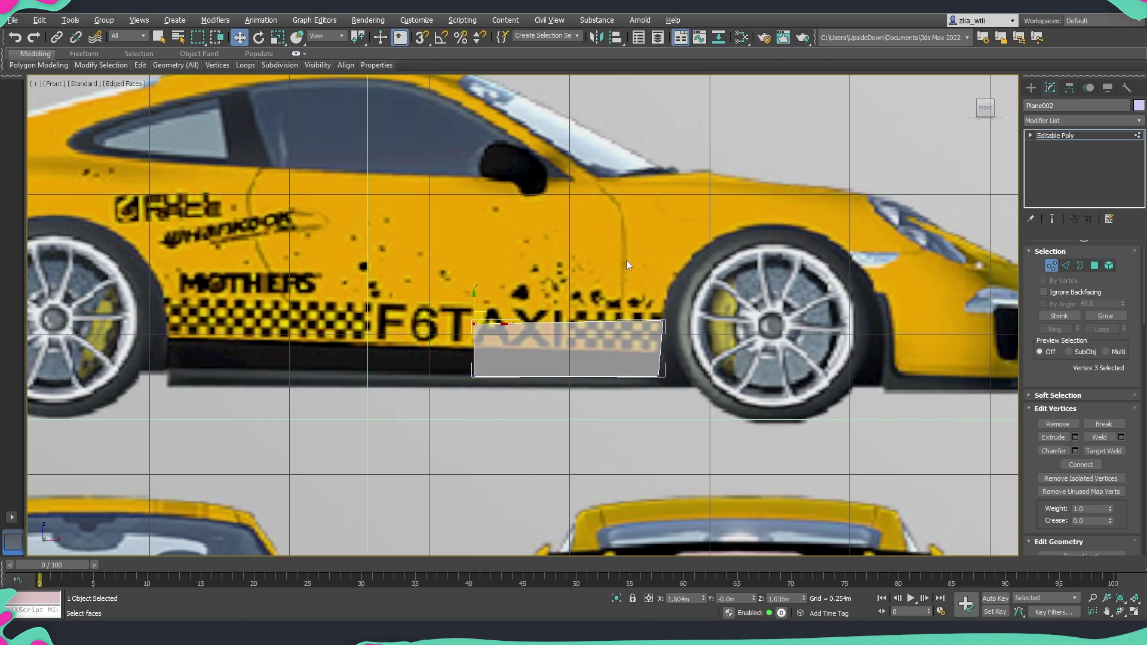
# Step: Align the plane's two front vertices with the door's front seam and level its upper rear vertex with the front one
pyautogui.click(663, 321)
pyautogui.moveTo(663, 319); pyautogui.dragTo(631, 303)
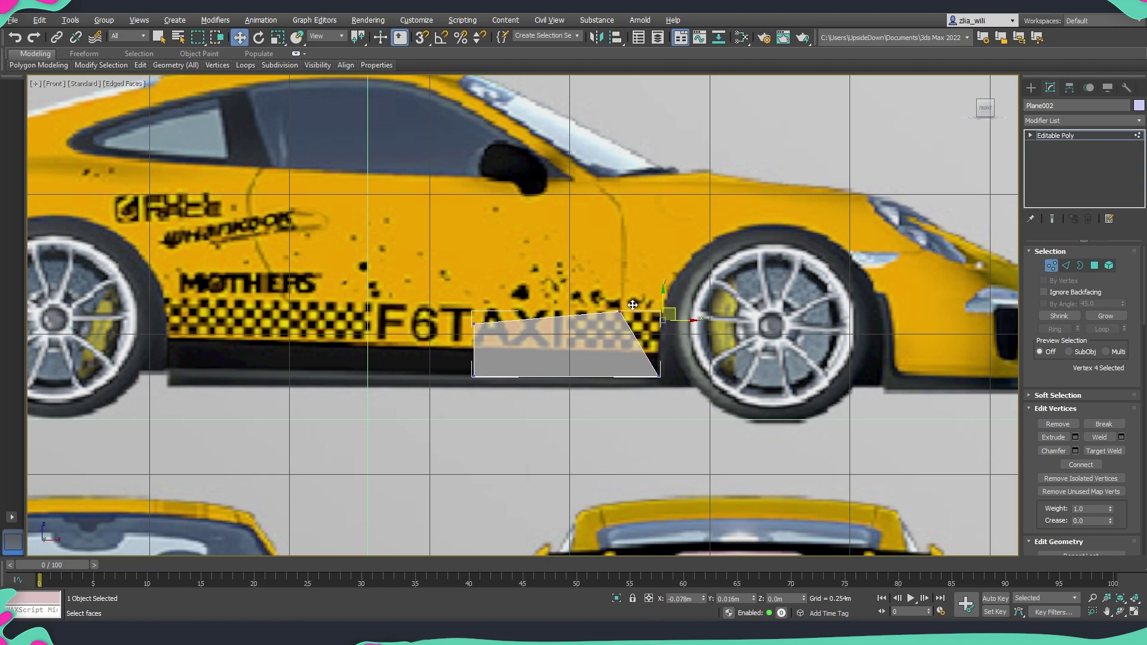
pyautogui.click(657, 377)
pyautogui.moveTo(680, 376); pyautogui.dragTo(641, 376)
pyautogui.click(483, 321)
pyautogui.moveTo(483, 321); pyautogui.dragTo(484, 308)
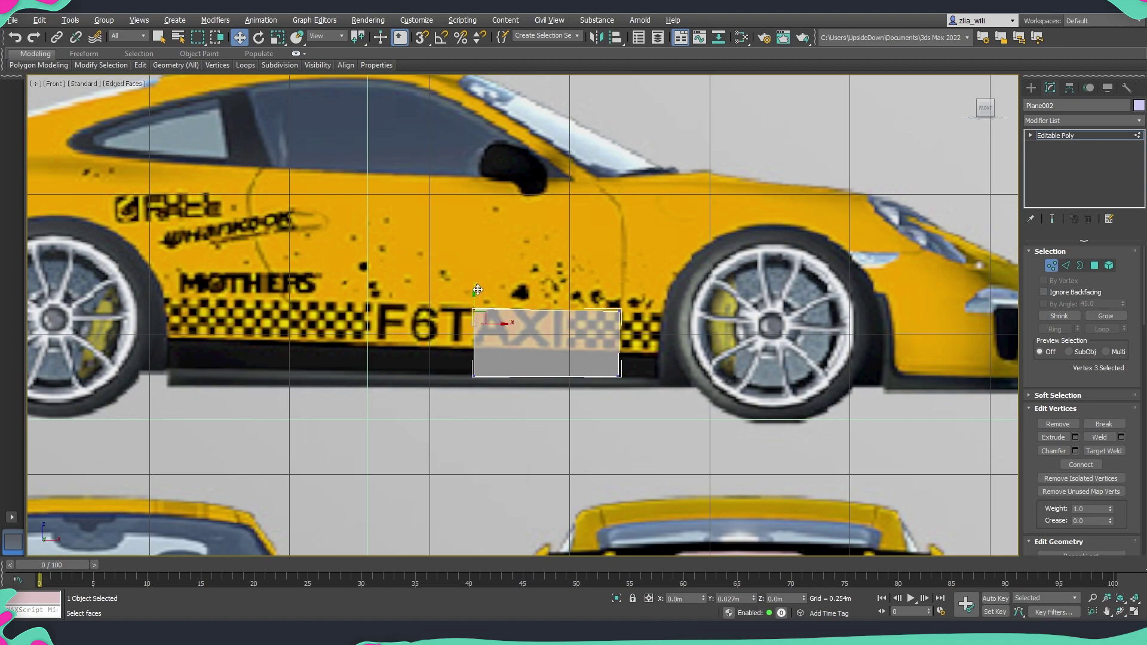
# Step: Extend the plane's upper edge into a new polygon reaching about 1.22 m in Z on the door
pyautogui.press('2')
pyautogui.click(561, 310)
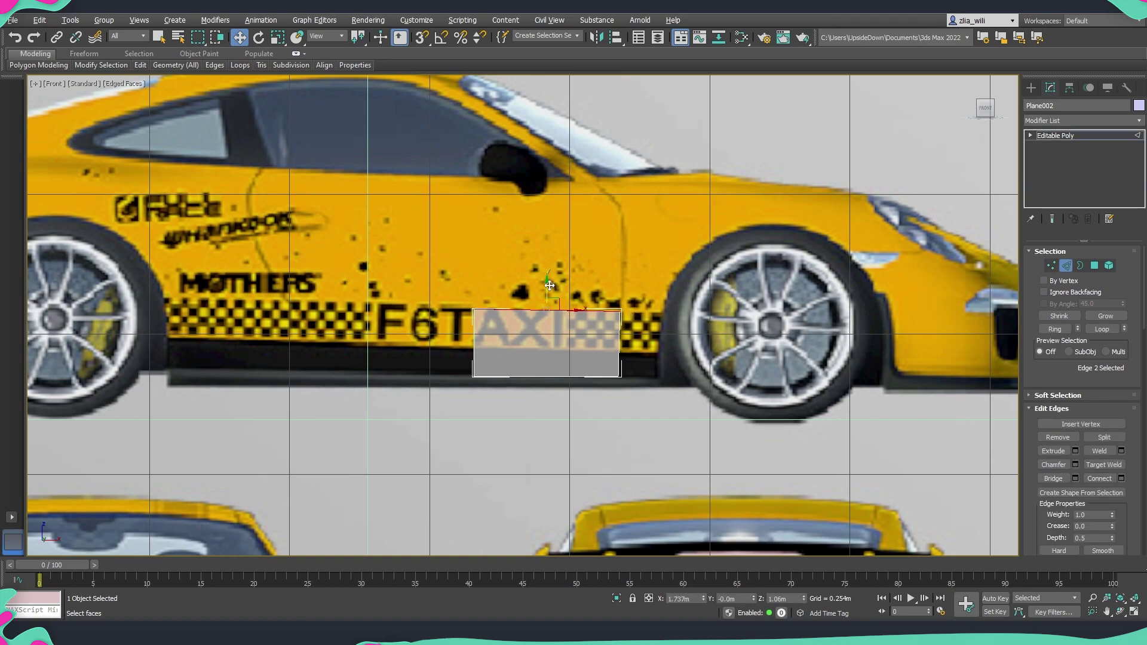
pyautogui.keyDown('shift'); pyautogui.moveTo(550, 286); pyautogui.dragTo(548, 227); pyautogui.keyUp('shift')
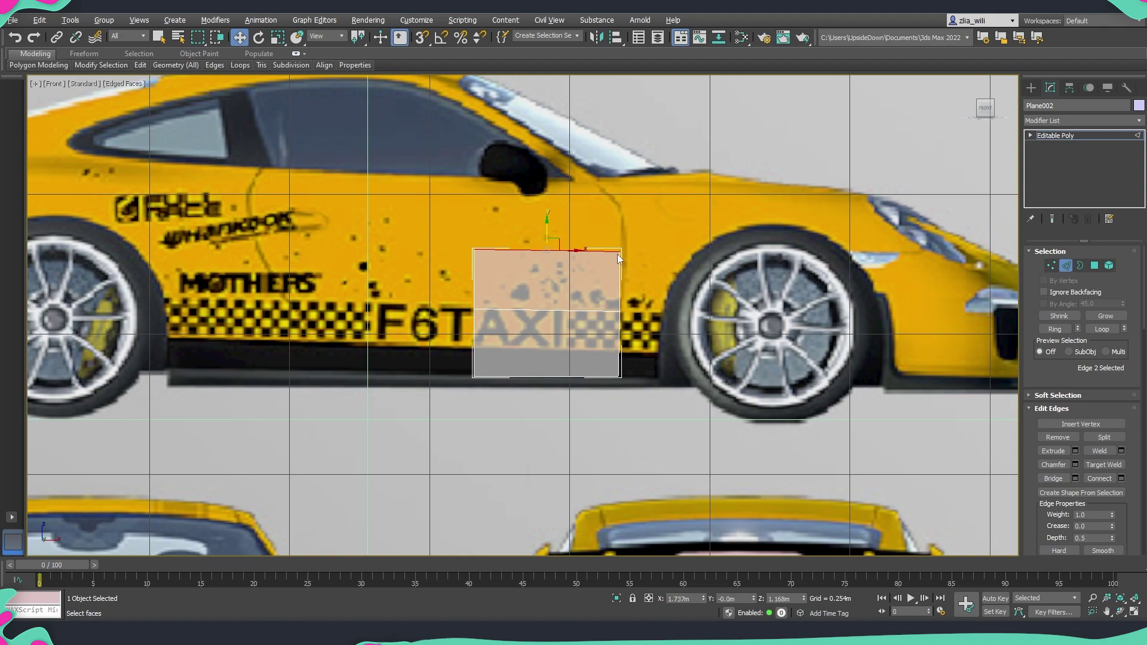
pyautogui.press('1')
pyautogui.press('1')
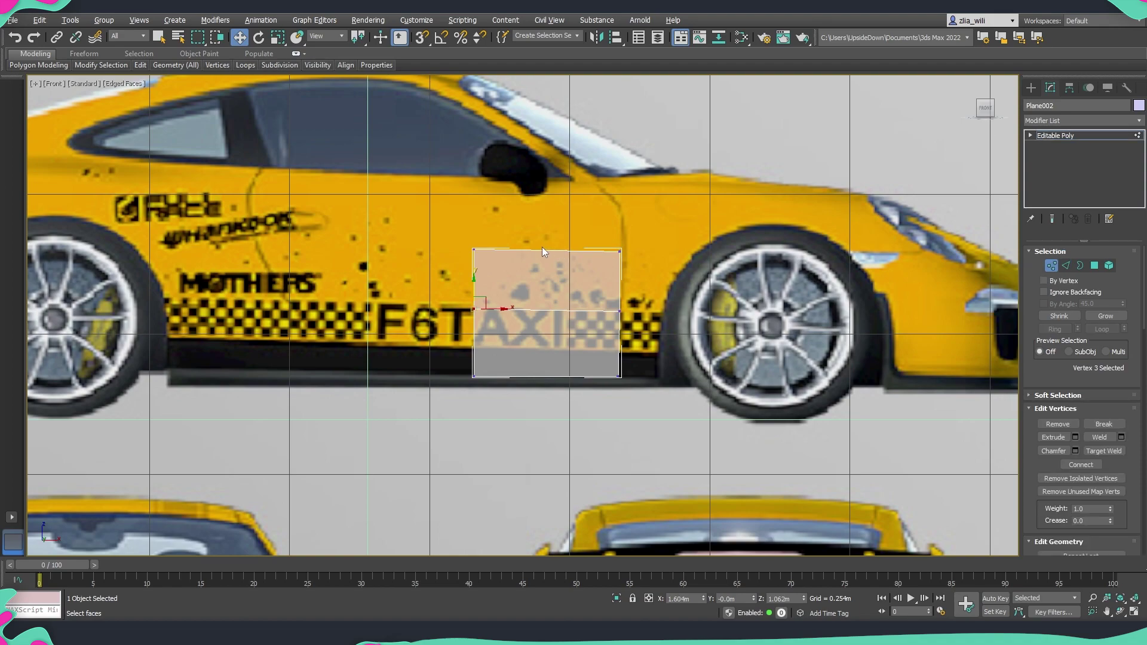
pyautogui.press('2')
pyautogui.moveTo(553, 232); pyautogui.dragTo(553, 204)
# Step: Shift the new upper front vertex to the door seam and extend the top edge in two more polygons to about 1.30 m in Z
pyautogui.press('1')
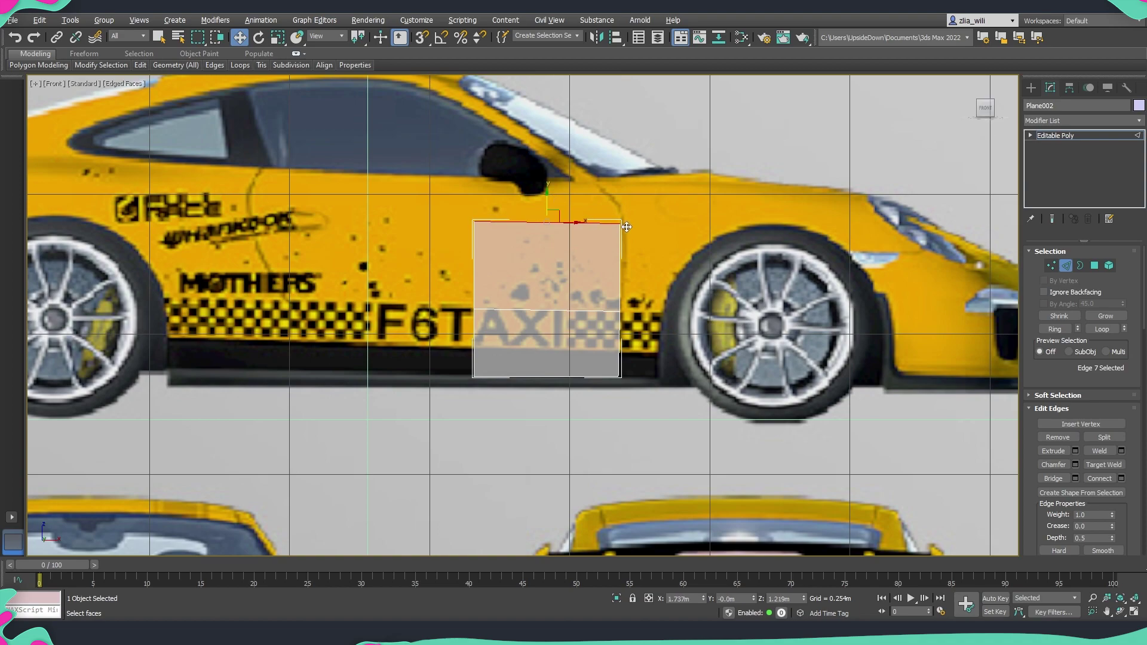
pyautogui.moveTo(640, 226); pyautogui.dragTo(646, 226)
pyautogui.press('2')
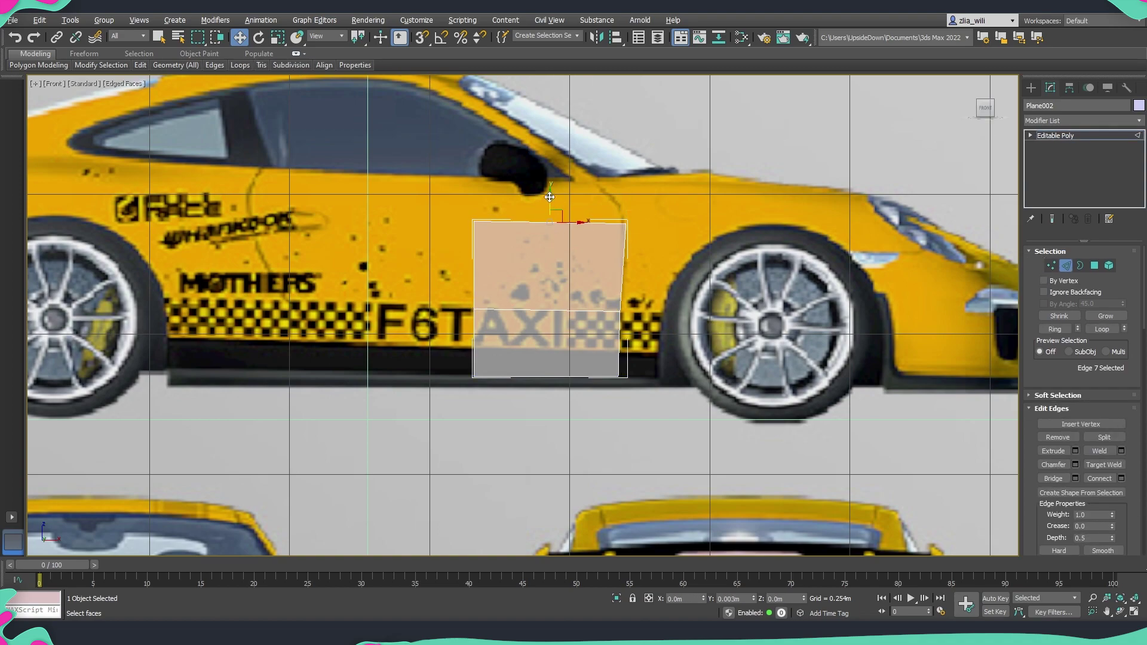
pyautogui.keyDown('shift'); pyautogui.moveTo(547, 206); pyautogui.dragTo(547, 162); pyautogui.keyUp('shift')
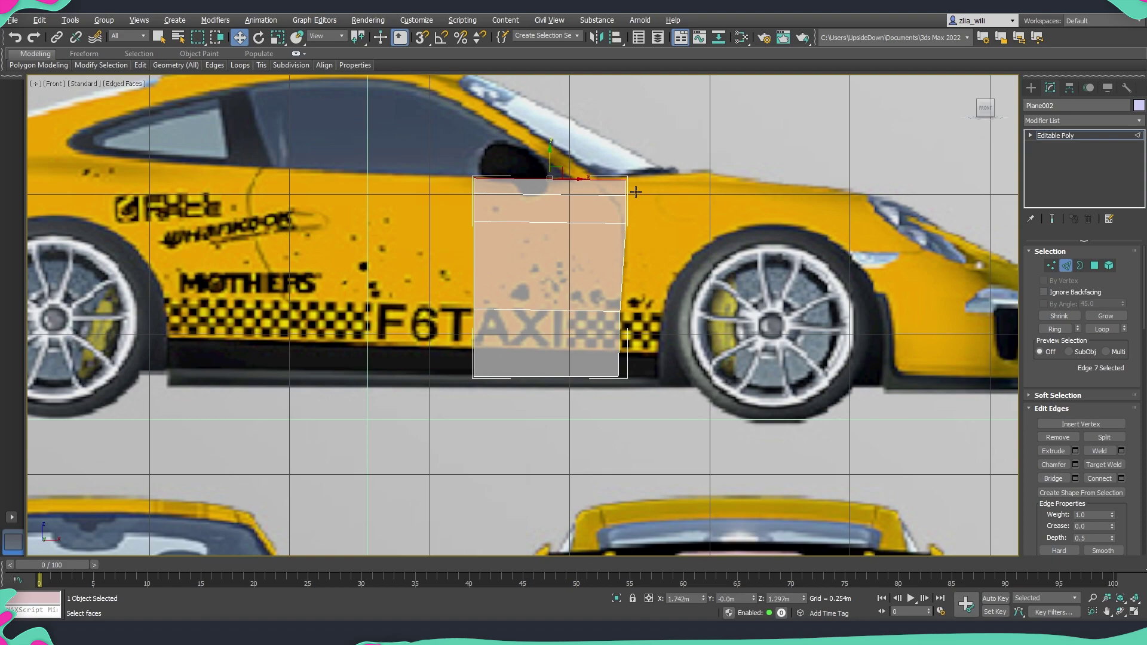
# Step: Reposition the three upper front vertices along the door's rounded front corner and return to whole-object level
pyautogui.press('1')
pyautogui.click(626, 179)
pyautogui.moveTo(634, 172); pyautogui.dragTo(643, 225)
pyautogui.click(625, 195)
pyautogui.click(625, 224)
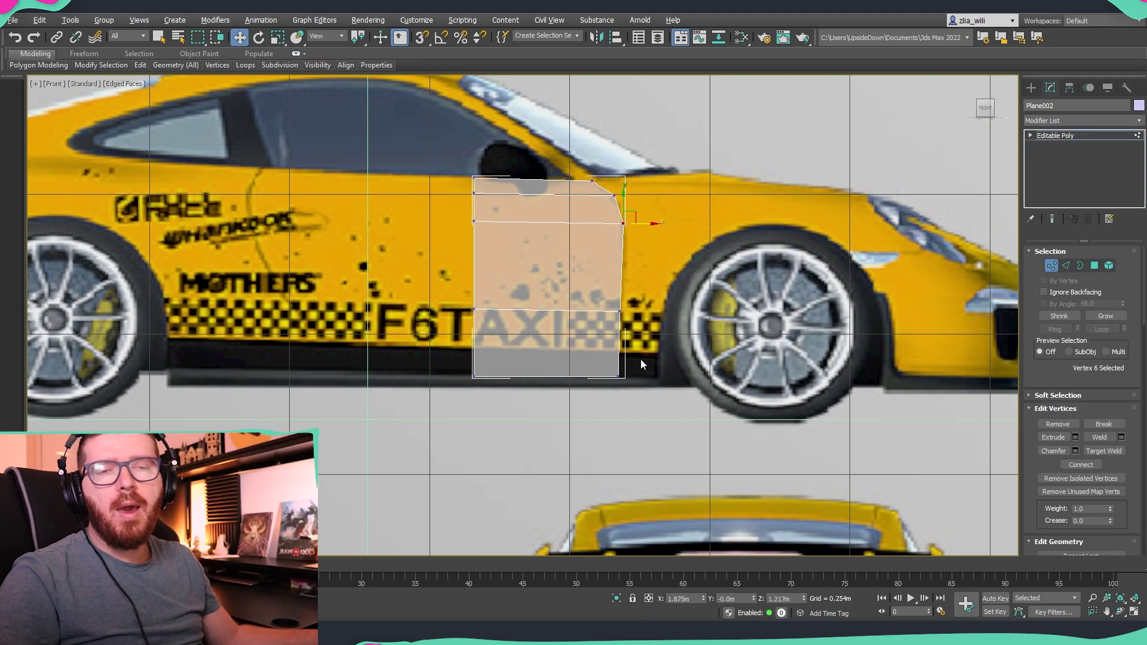
pyautogui.scroll(-5, 568, 299)
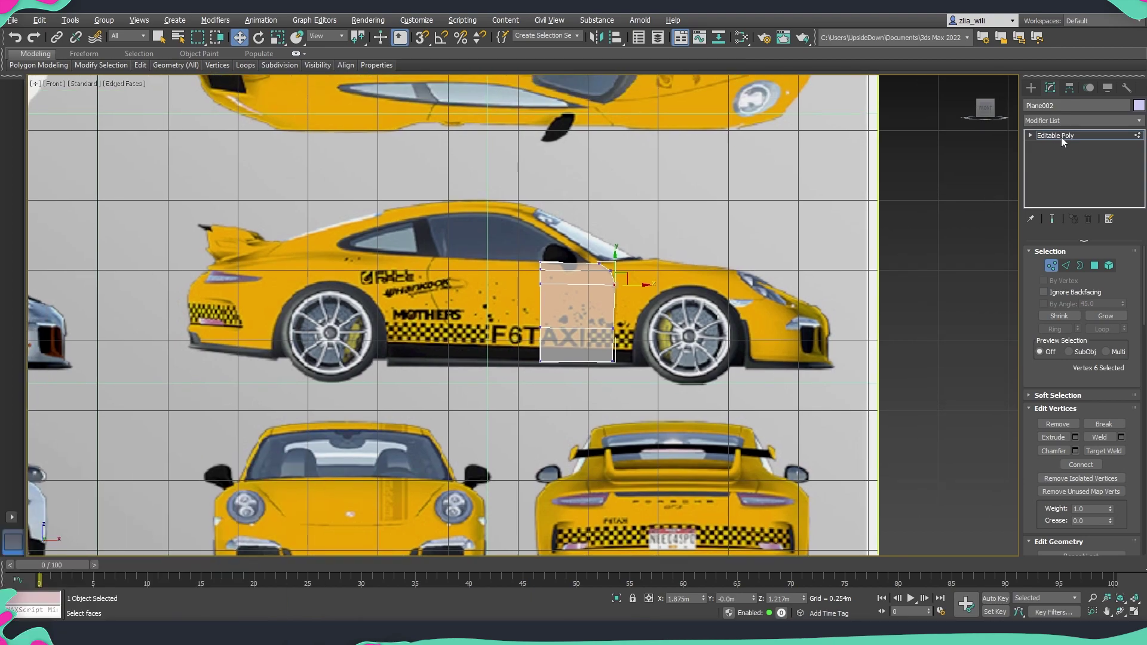
pyautogui.click(1060, 138)
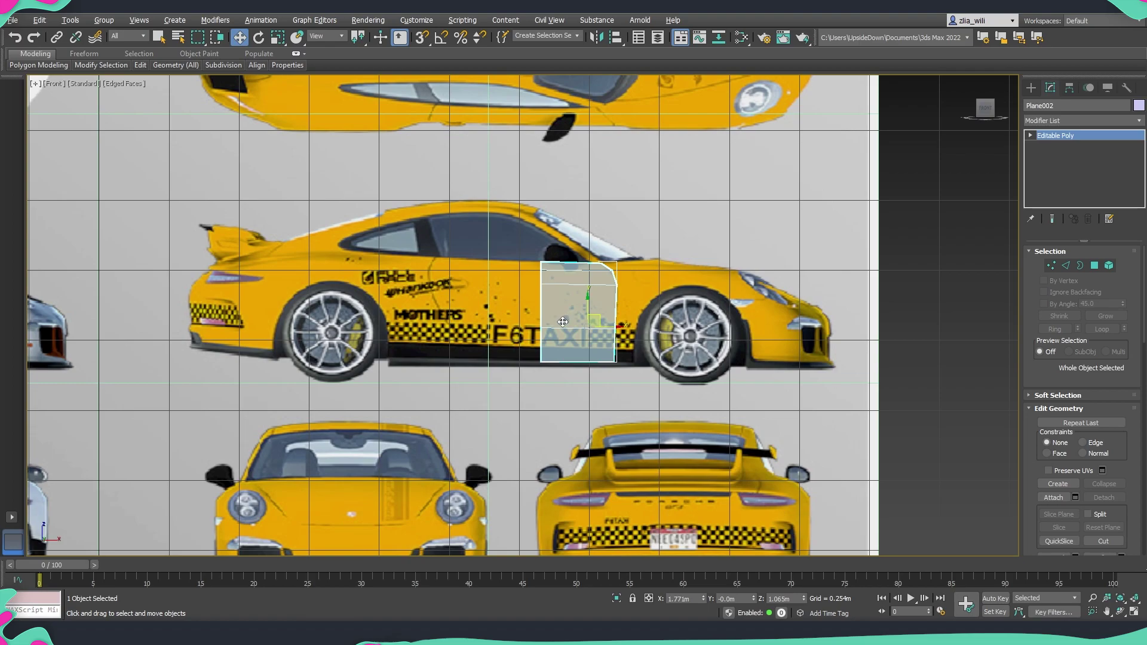
# Step: Clone the door panel as an instance and place it over the yellow car's rear view
pyautogui.moveTo(562, 322); pyautogui.dragTo(611, 334, button='middle')
pyautogui.press('p')
pyautogui.scroll(-3, 577, 319)
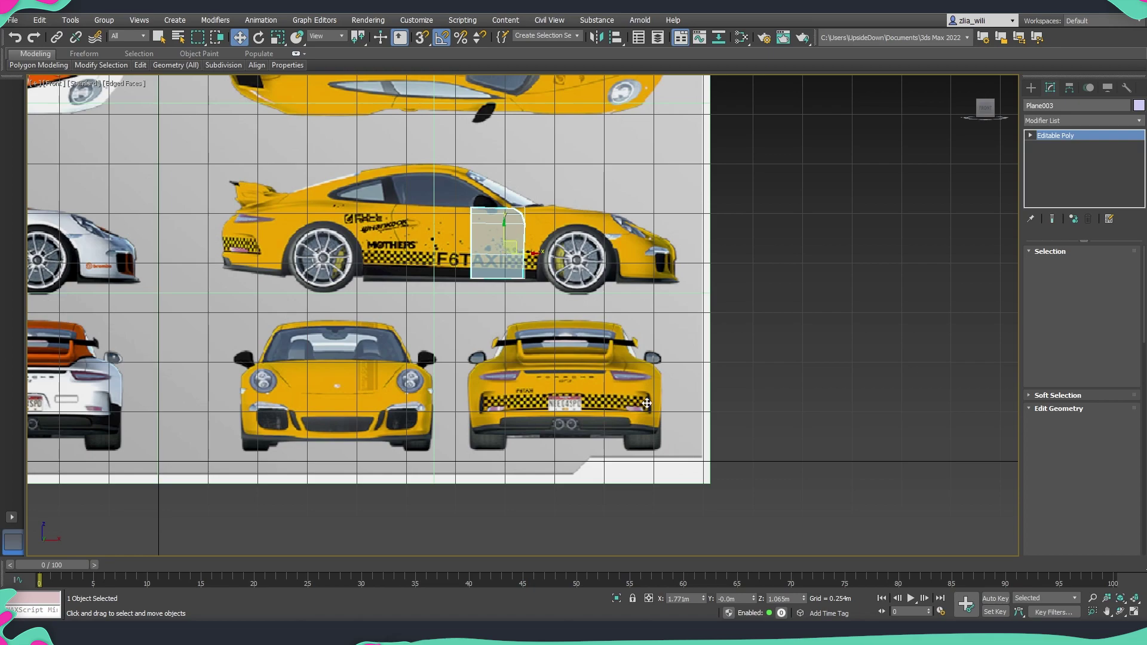
pyautogui.click(593, 342)
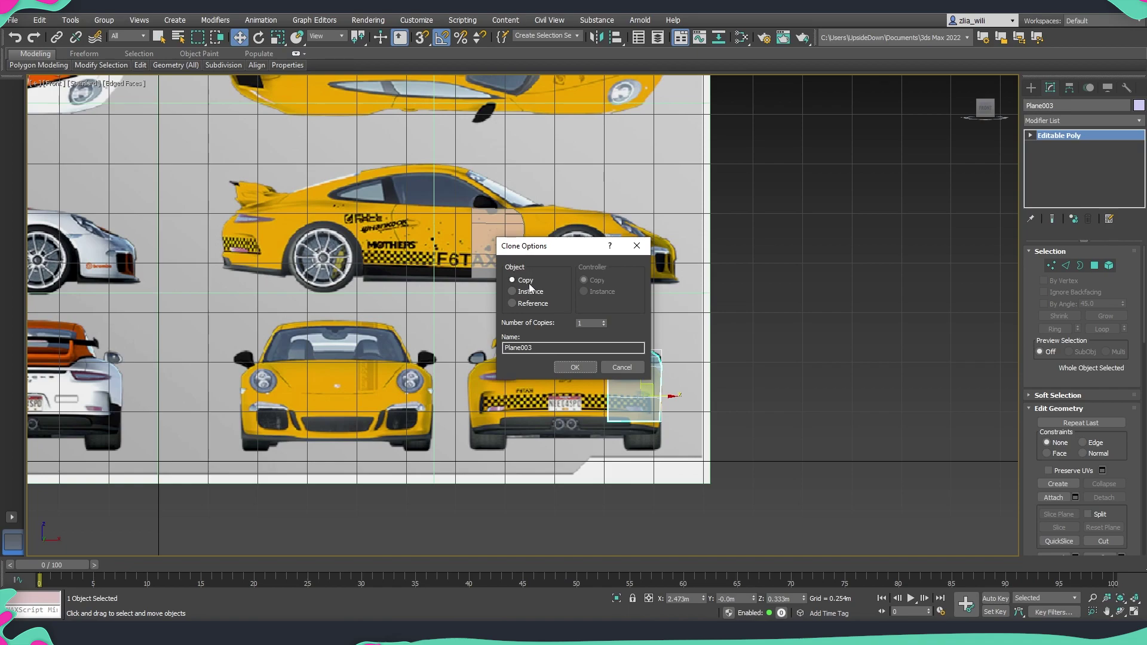
pyautogui.click(571, 368)
pyautogui.click(562, 366)
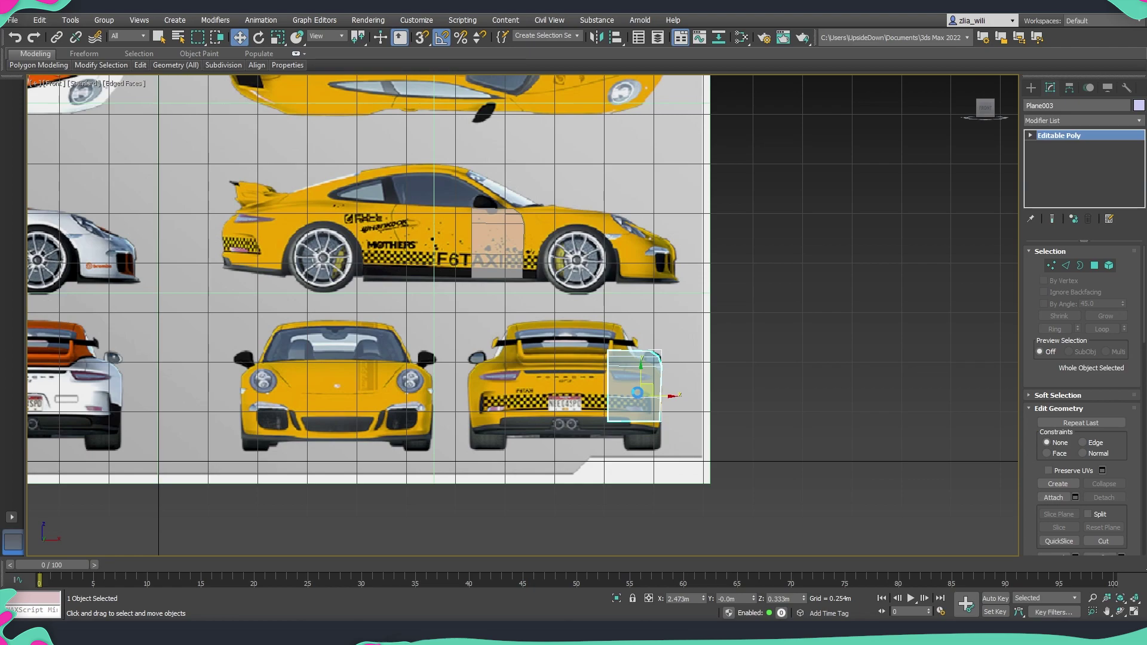
# Step: Rotate the rear-view clone 90 degrees to stand edge-on and align it with the car's outer body side, at about 2.566 m in X
pyautogui.scroll(4, 648, 392)
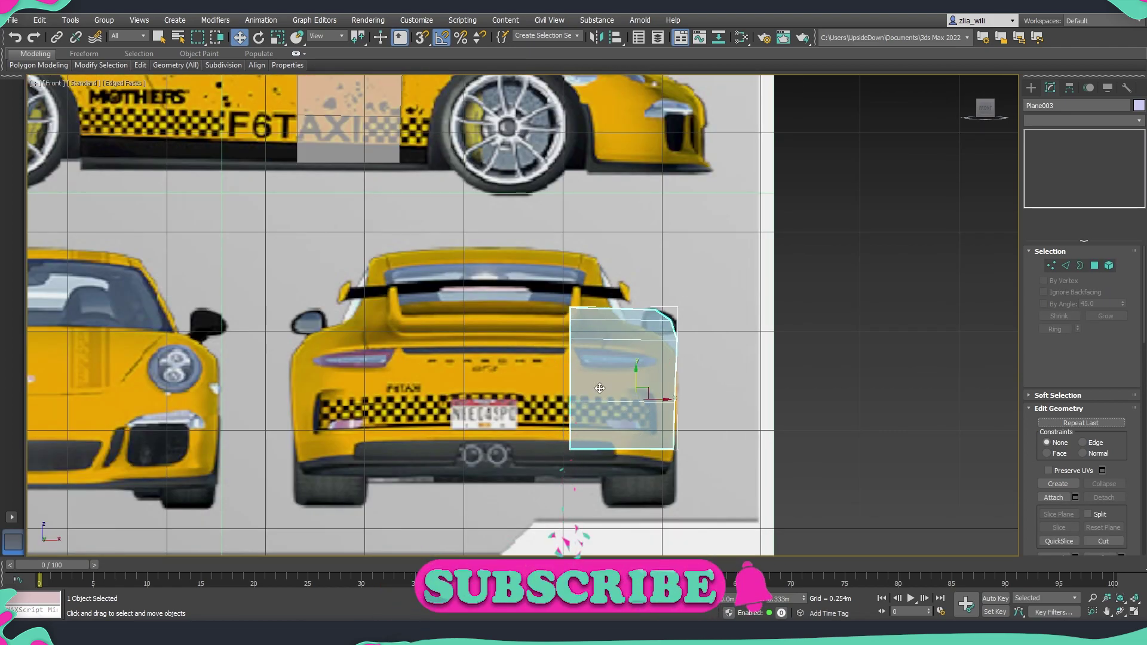
pyautogui.moveTo(628, 383); pyautogui.dragTo(611, 367, button='middle')
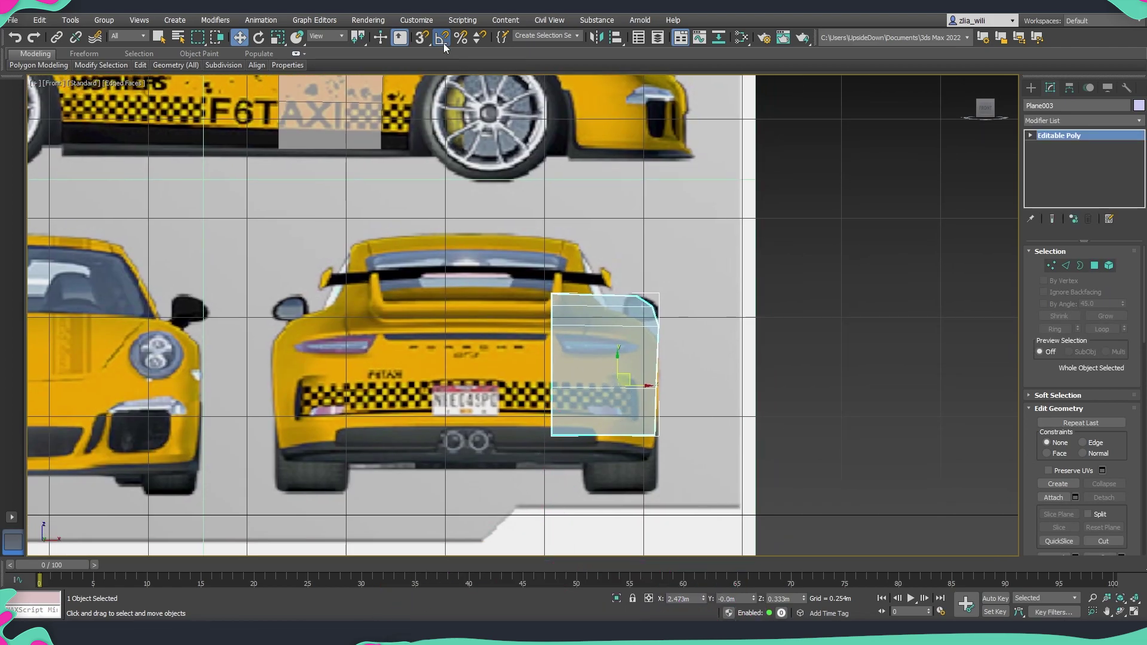
pyautogui.press('e')
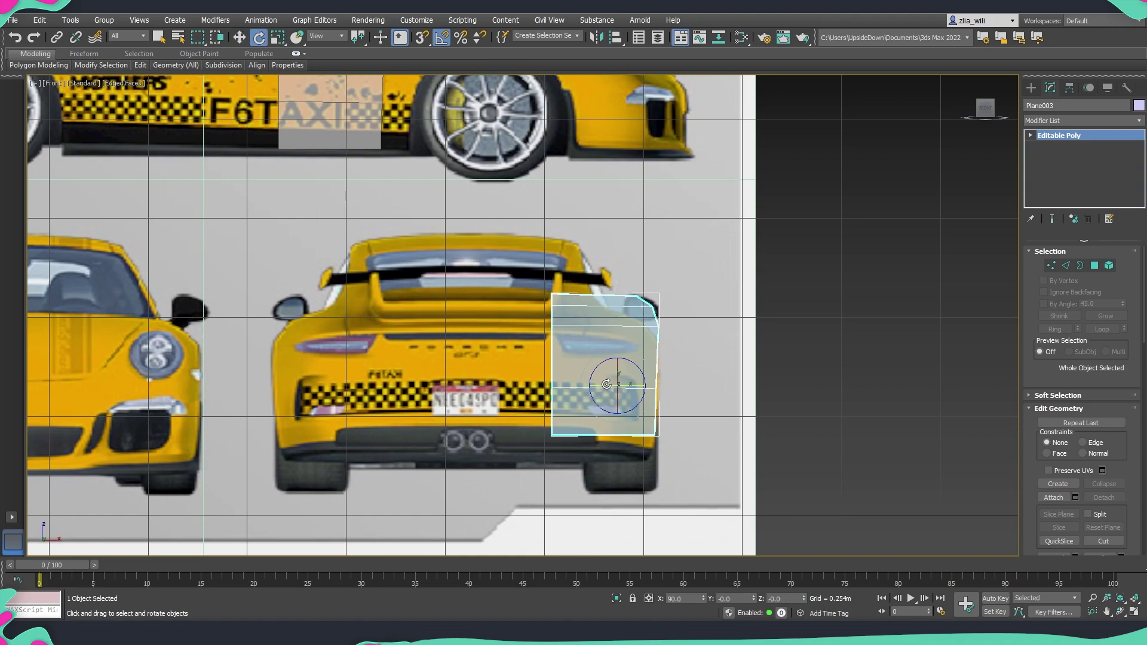
pyautogui.moveTo(615, 388); pyautogui.dragTo(668, 393)
pyautogui.press('w')
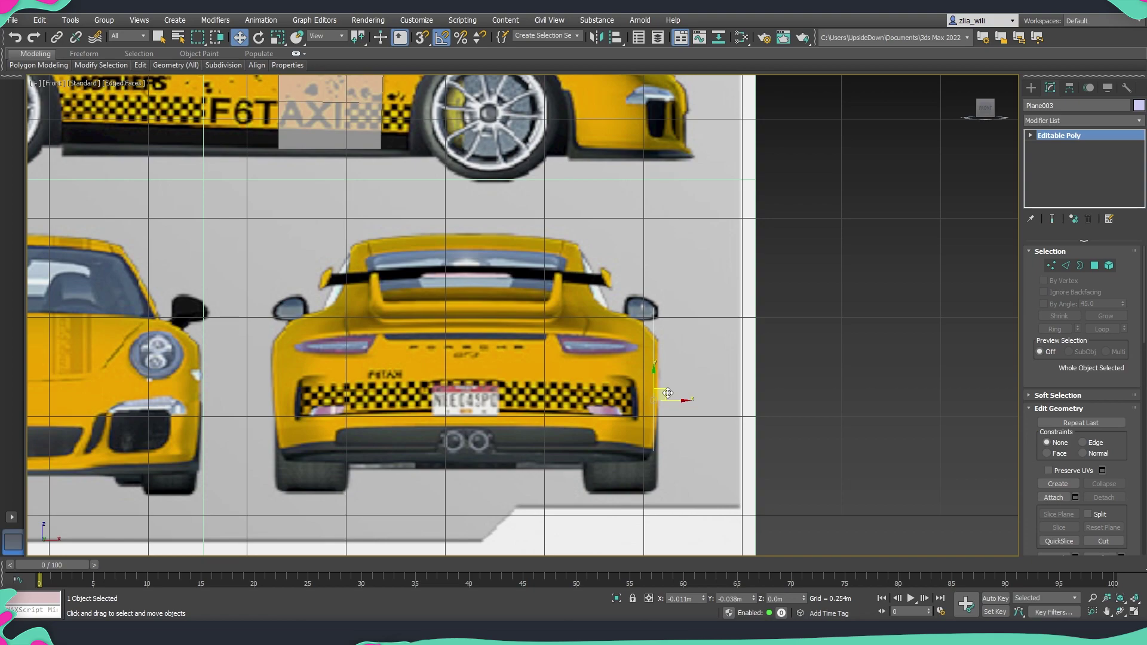
pyautogui.scroll(-2, 668, 393)
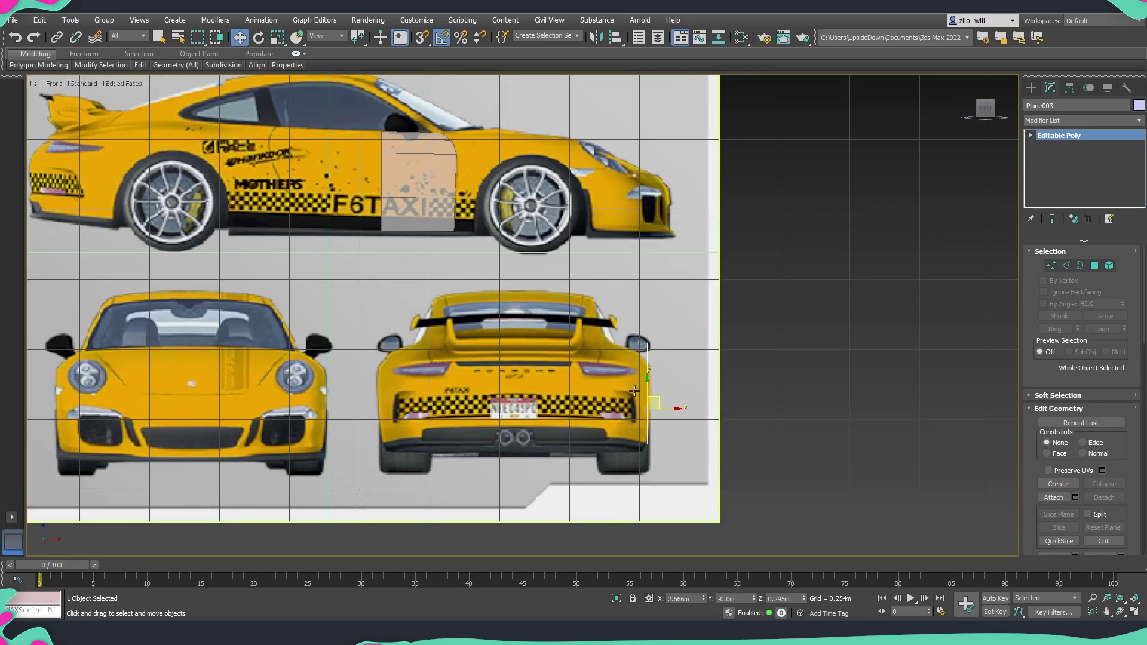
# Step: Pull the clone's lowest vertices and its four uppermost vertices inward to follow the car's side in the rear view
pyautogui.scroll(2, 638, 409)
pyautogui.press('1')
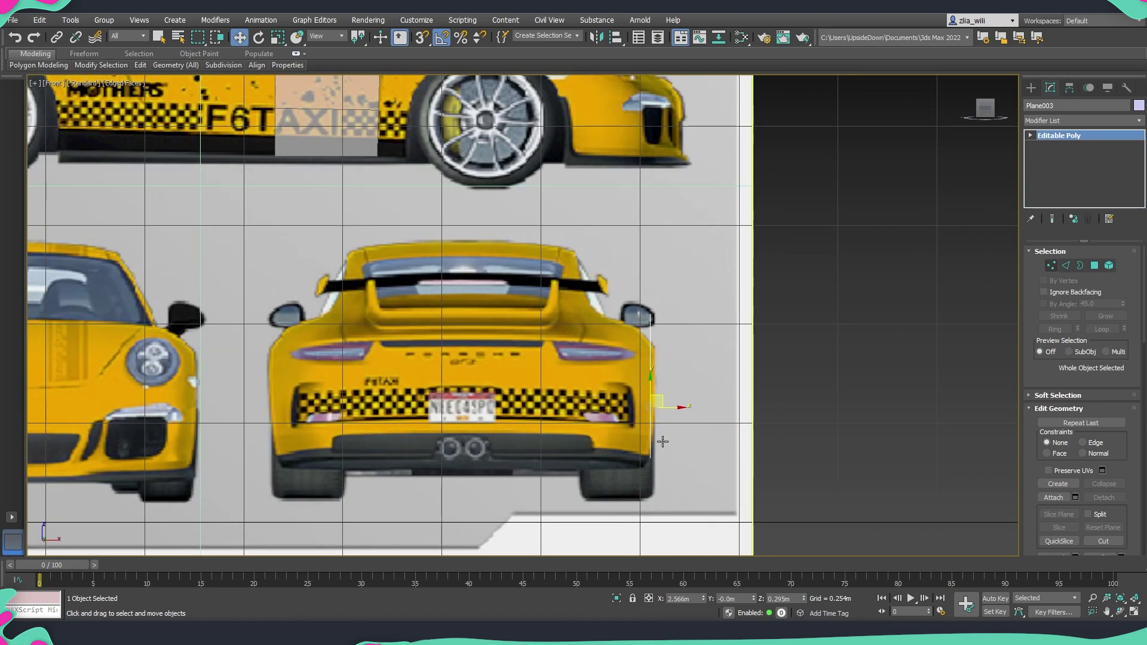
pyautogui.moveTo(669, 428)
pyautogui.mouseDown()
pyautogui.moveTo(631, 398)
pyautogui.moveTo(674, 411)
pyautogui.mouseUp()
pyautogui.scroll(2, 672, 409)
pyautogui.moveTo(663, 316)
pyautogui.mouseDown()
pyautogui.moveTo(634, 328)
pyautogui.moveTo(673, 323)
pyautogui.mouseUp()
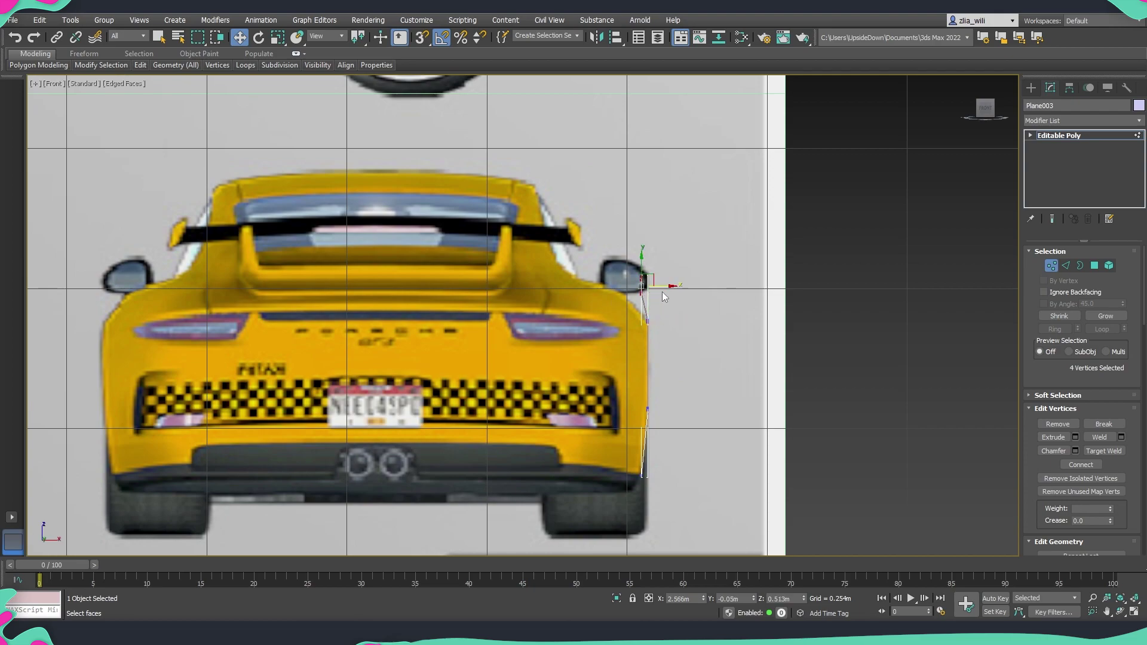
# Step: Fit the upper vertex pairs to the rear-view shoulder, at about 2.531 m in X for the lower pair and 2.455 m for the upper
pyautogui.scroll(4, 632, 304)
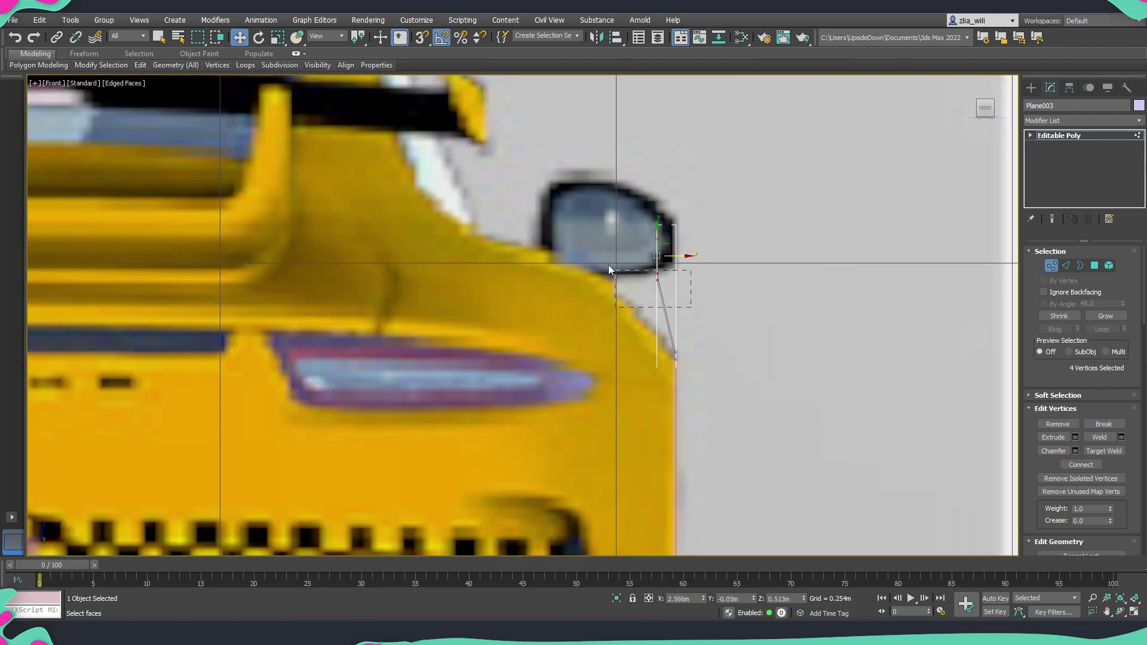
pyautogui.moveTo(608, 264); pyautogui.dragTo(607, 264)
pyautogui.moveTo(677, 278); pyautogui.dragTo(621, 278)
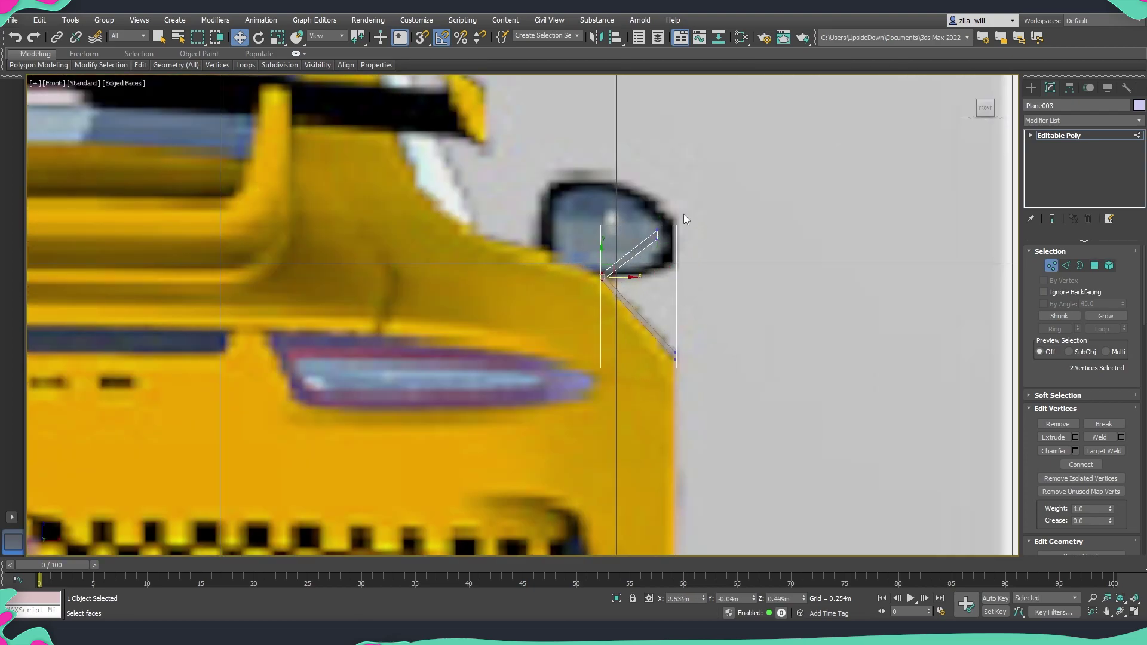
pyautogui.click(657, 233)
pyautogui.moveTo(681, 235); pyautogui.dragTo(509, 240)
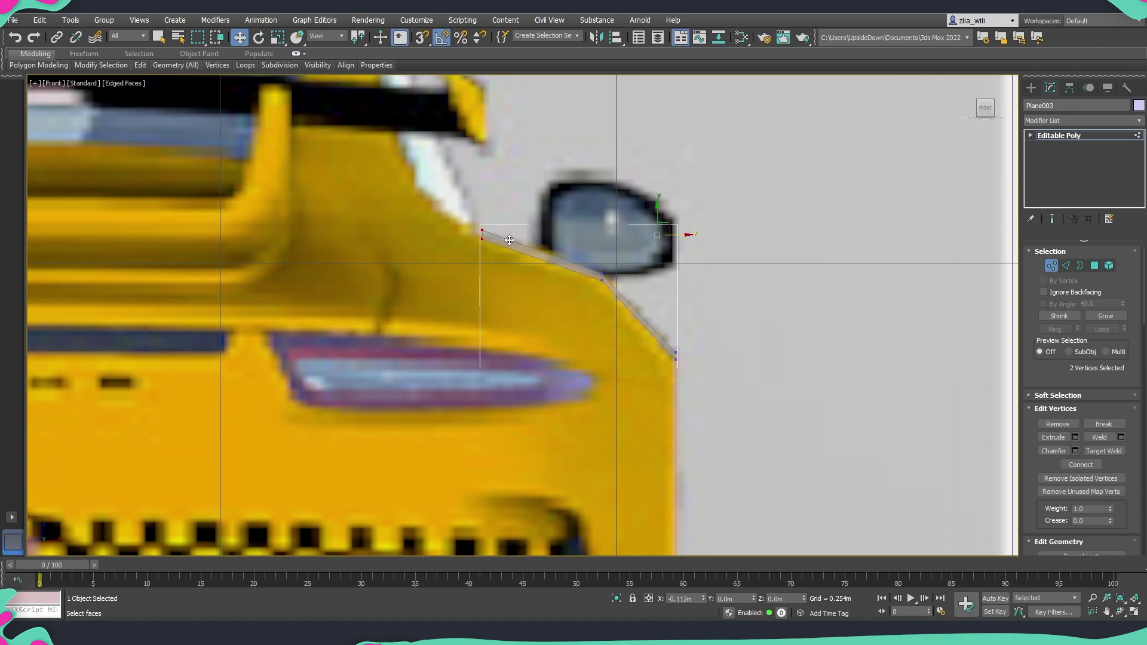
# Step: Examine the bent panel and its instance over the side view in perspective
pyautogui.scroll(-6, 594, 340)
pyautogui.press('p')
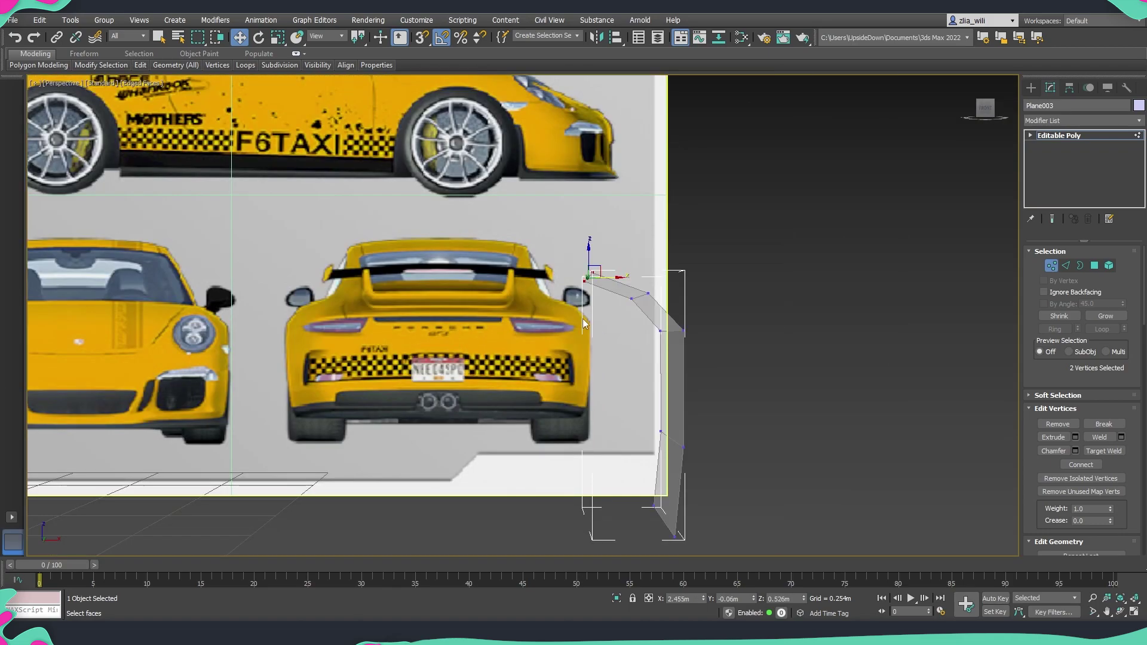
pyautogui.scroll(-4, 581, 330)
pyautogui.keyDown('alt'); pyautogui.moveTo(580, 332); pyautogui.dragTo(468, 464, button='middle'); pyautogui.keyUp('alt')
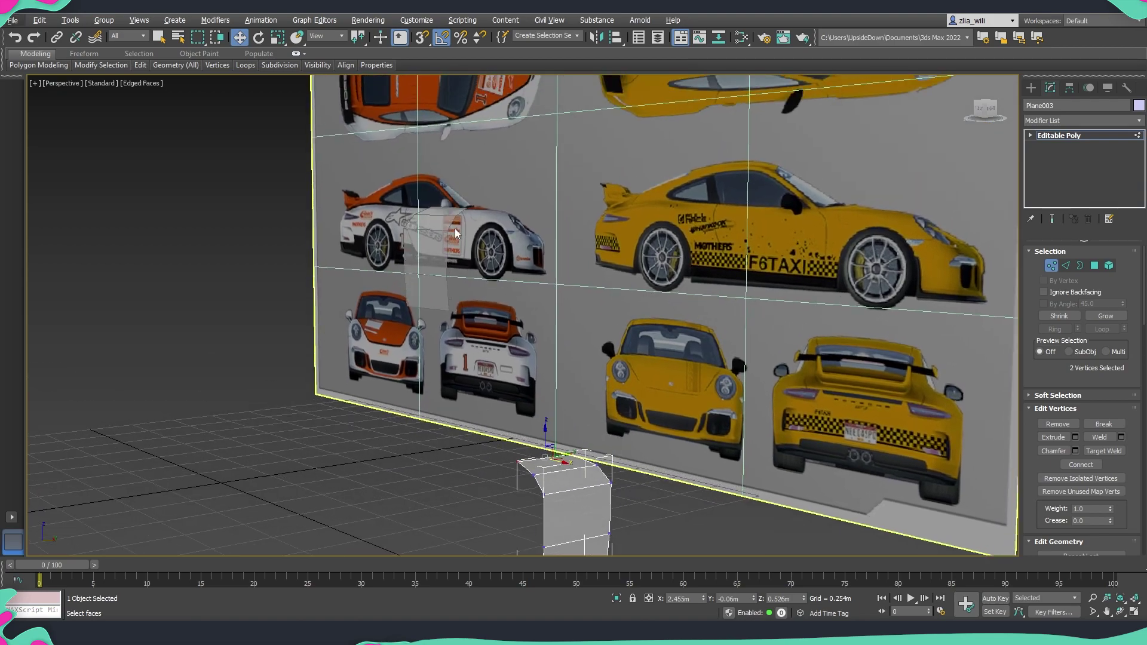
pyautogui.scroll(-3, 454, 234)
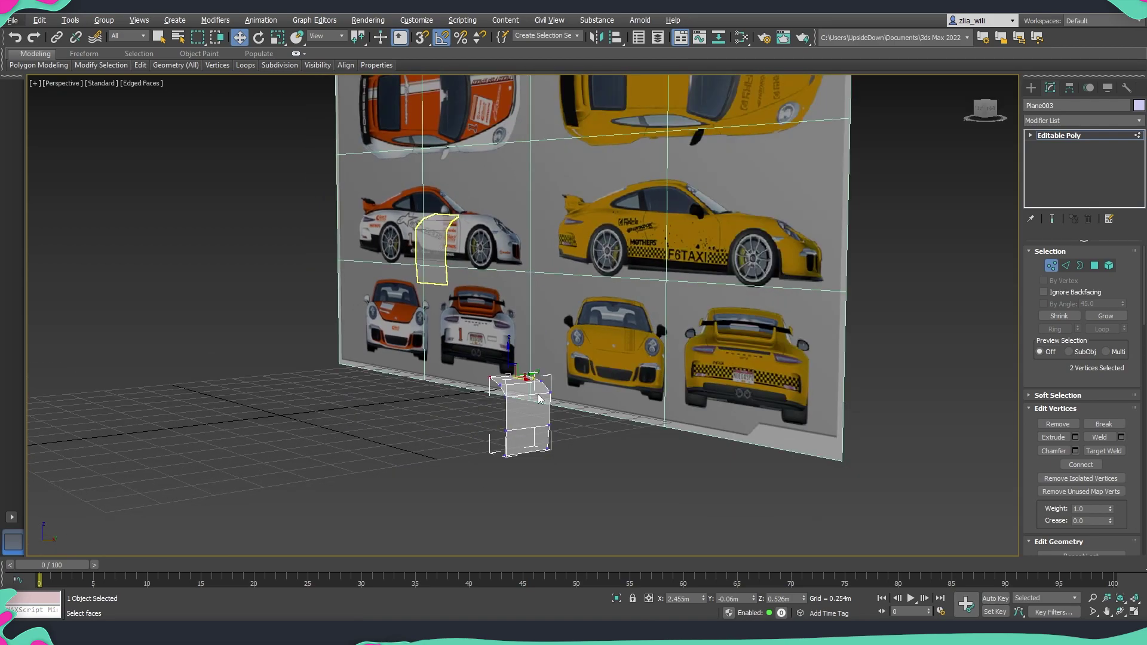
pyautogui.scroll(2, 519, 427)
pyautogui.keyDown('alt'); pyautogui.moveTo(529, 430); pyautogui.dragTo(500, 432, button='middle'); pyautogui.keyUp('alt')
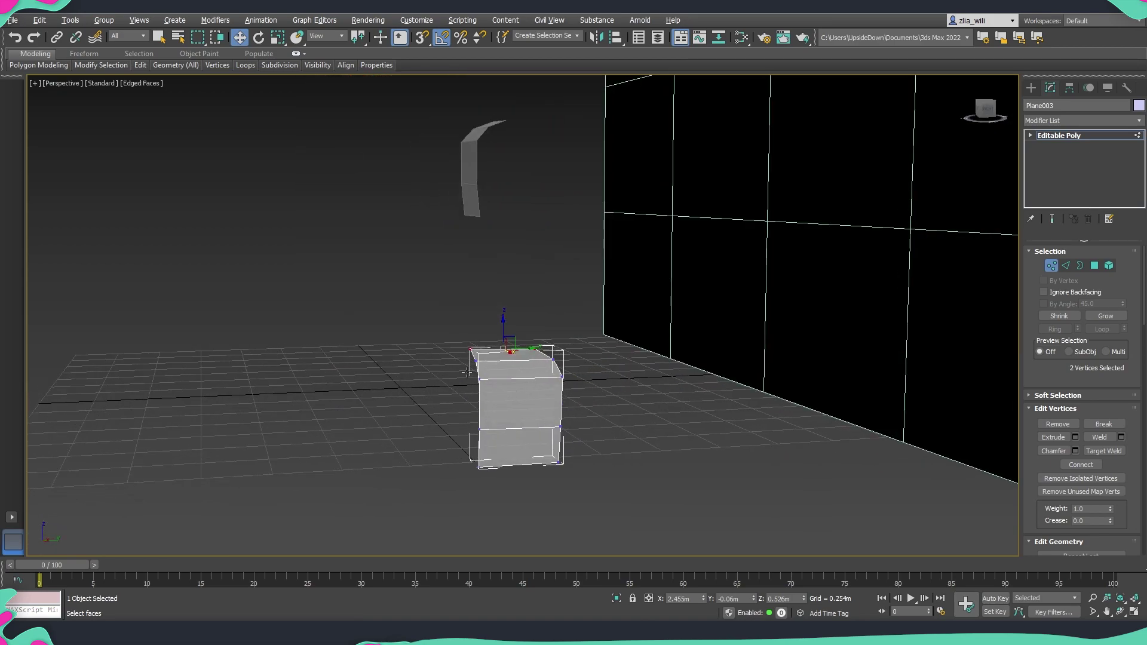
# Step: Try moving the five vertices along one side edge of the panel in Y to test the instance link
pyautogui.moveTo(494, 484); pyautogui.dragTo(496, 476)
pyautogui.keyDown('alt'); pyautogui.moveTo(503, 412); pyautogui.dragTo(494, 420, button='middle'); pyautogui.keyUp('alt')
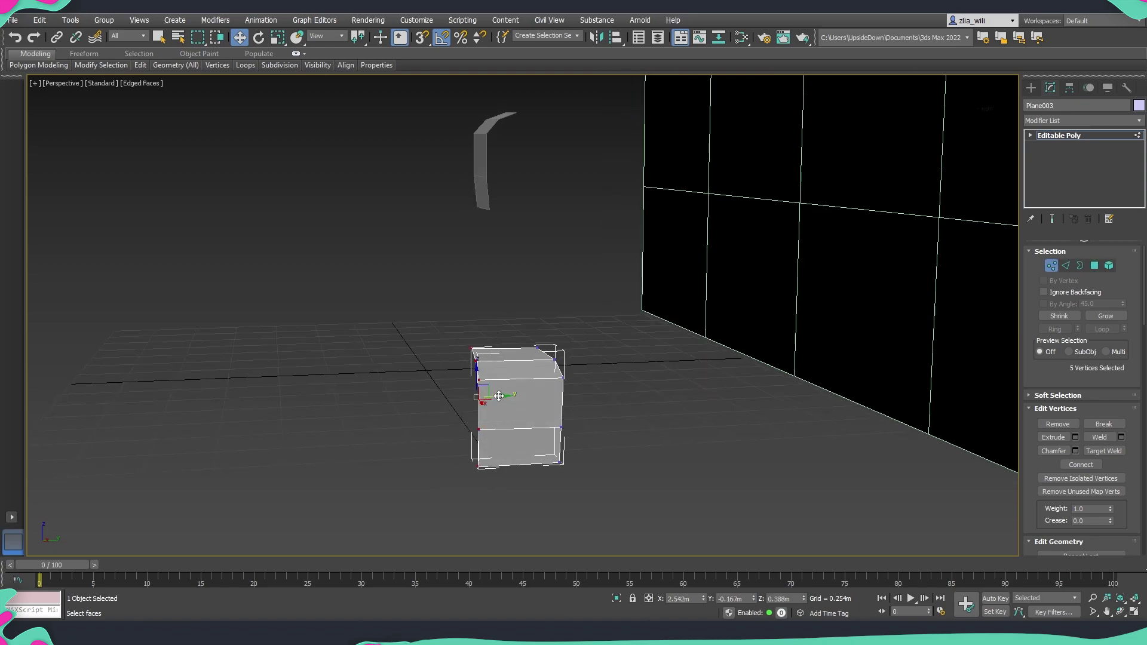
pyautogui.moveTo(493, 397); pyautogui.dragTo(466, 410)
pyautogui.keyDown('alt'); pyautogui.moveTo(472, 410); pyautogui.dragTo(417, 291, button='middle'); pyautogui.keyUp('alt')
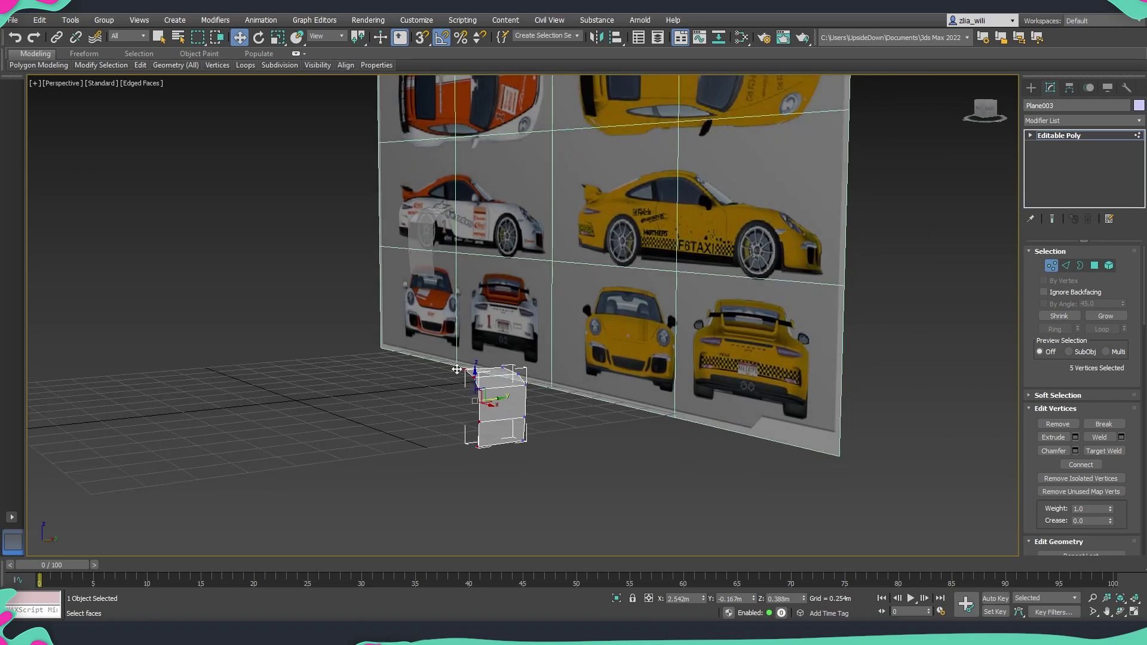
pyautogui.keyDown('alt'); pyautogui.moveTo(456, 370); pyautogui.dragTo(487, 374, button='middle'); pyautogui.keyUp('alt')
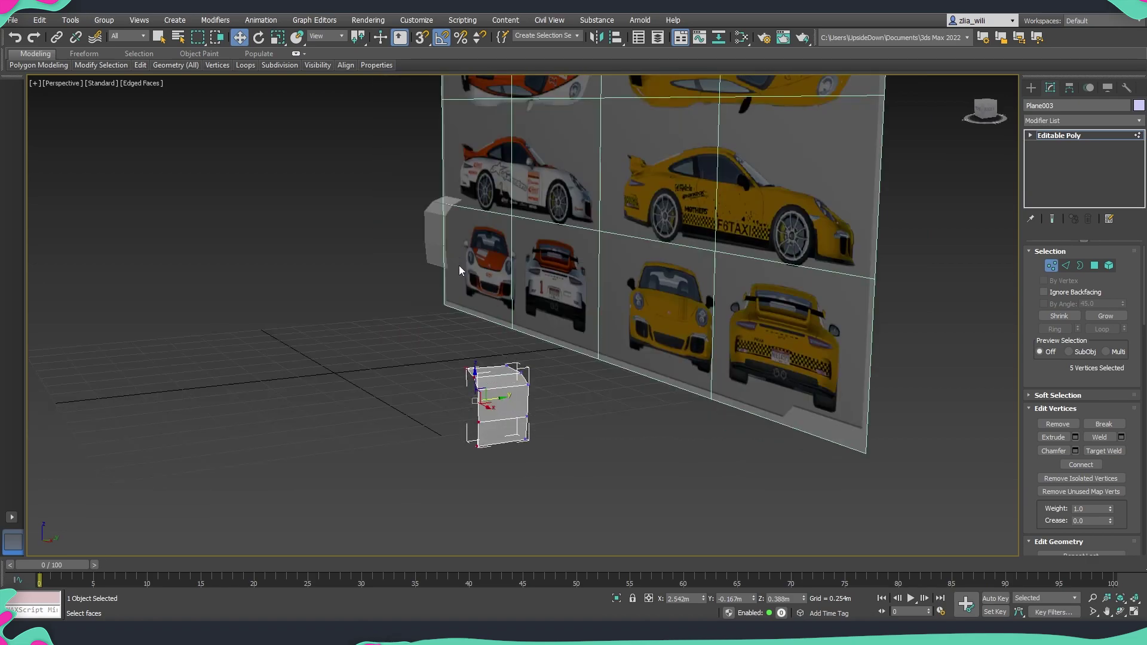
pyautogui.moveTo(498, 398)
pyautogui.mouseDown()
pyautogui.moveTo(382, 399)
pyautogui.moveTo(489, 407)
pyautogui.mouseUp()
pyautogui.moveTo(500, 425); pyautogui.dragTo(550, 435, button='middle')
# Step: Return to whole-object level, clone the bent panel towards the yellow car's front view and rotate the clone 180 degrees about Z
pyautogui.click(1051, 136)
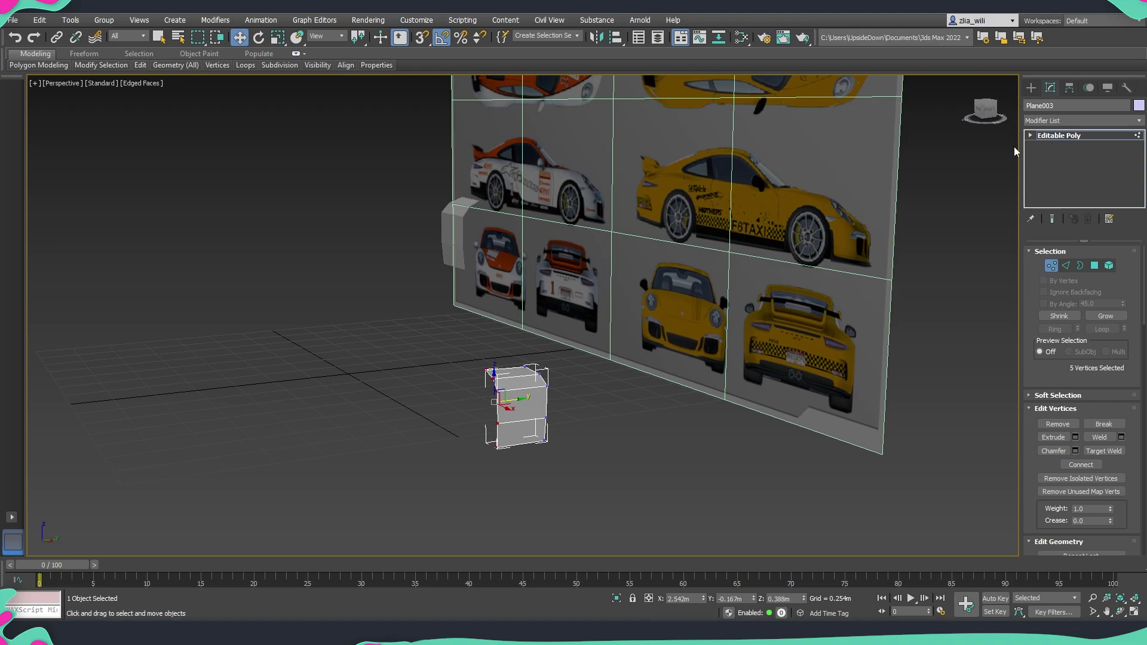
pyautogui.keyDown('alt'); pyautogui.moveTo(620, 355); pyautogui.dragTo(593, 418, button='middle'); pyautogui.keyUp('alt')
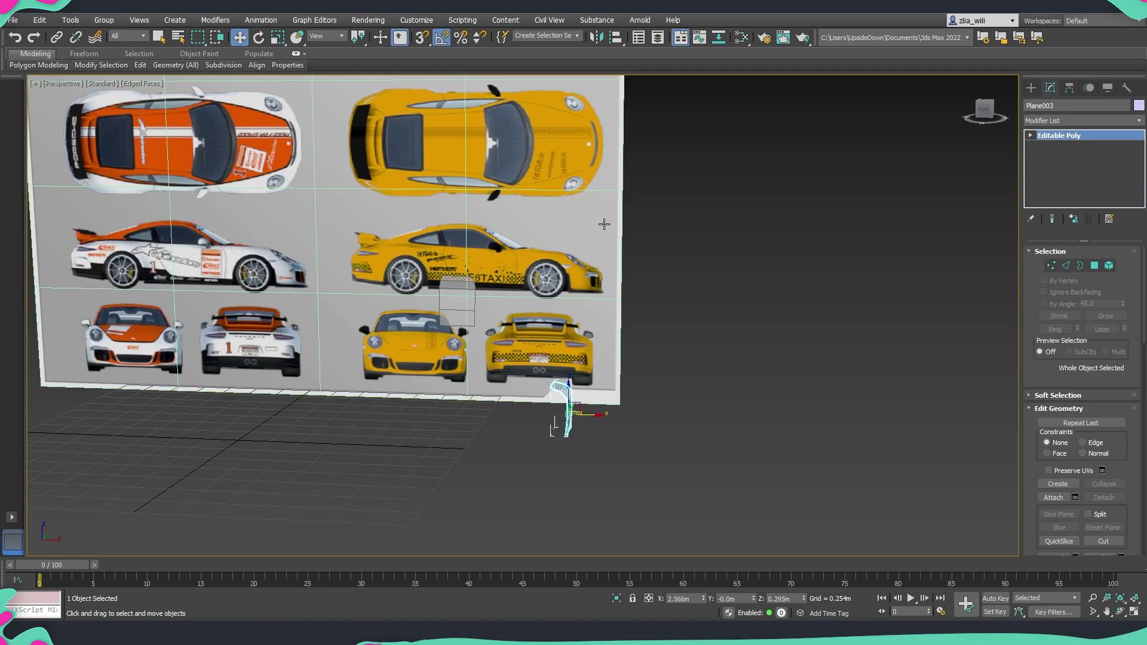
pyautogui.moveTo(657, 303); pyautogui.dragTo(662, 373, button='middle')
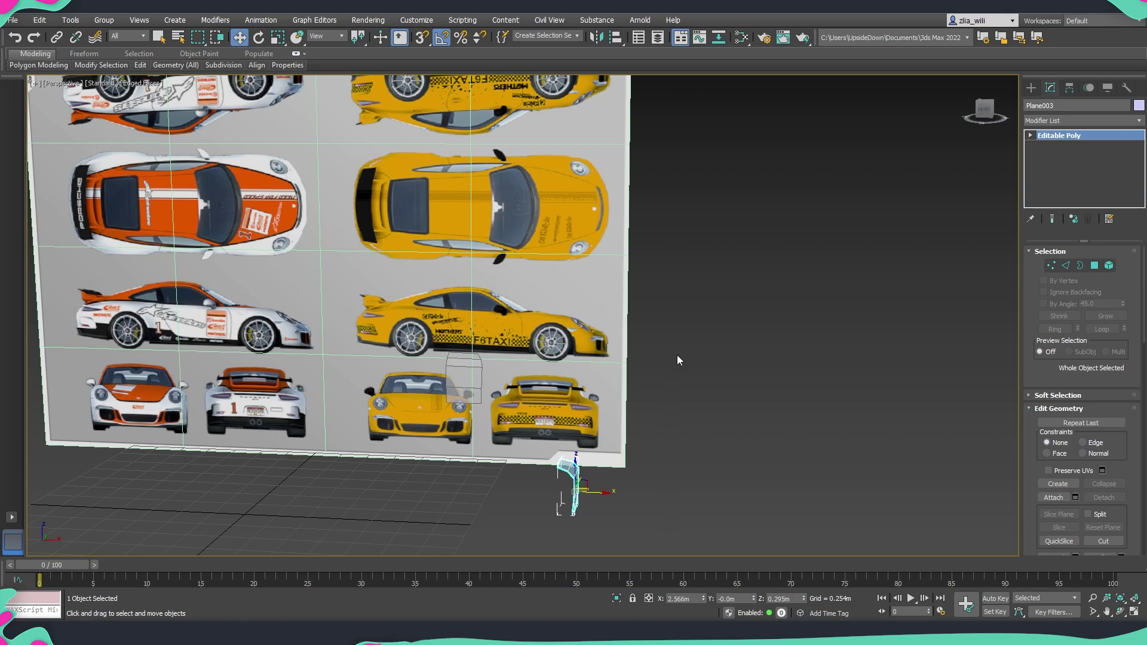
pyautogui.keyDown('alt'); pyautogui.moveTo(694, 423); pyautogui.dragTo(617, 459, button='middle'); pyautogui.keyUp('alt')
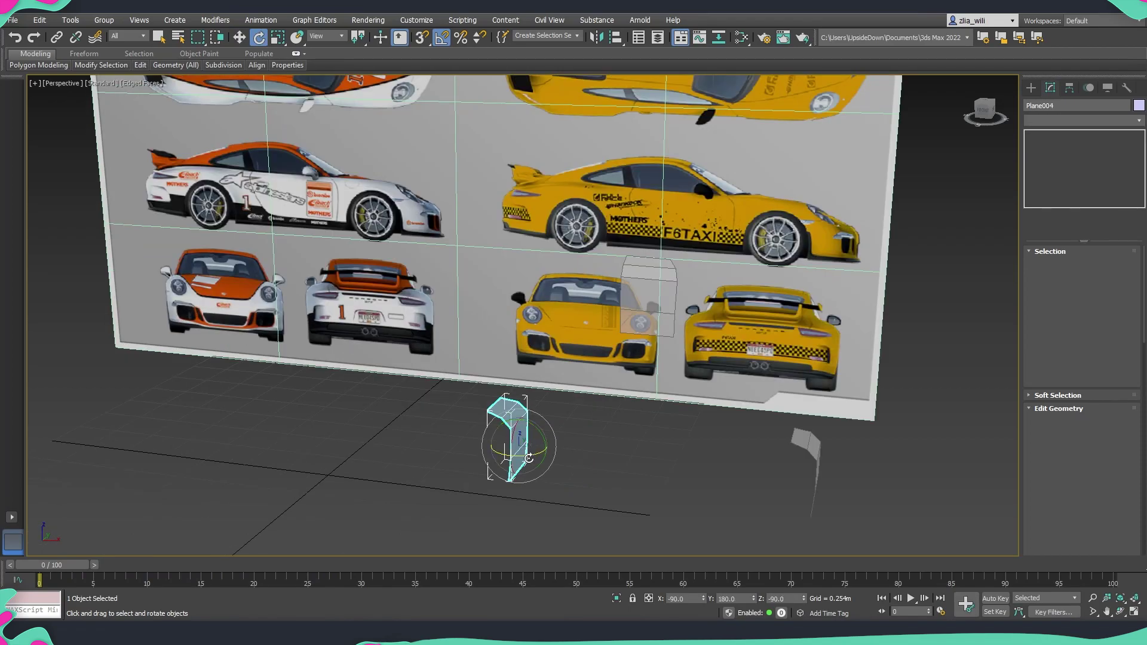
pyautogui.press('e')
pyautogui.moveTo(424, 469); pyautogui.dragTo(423, 469)
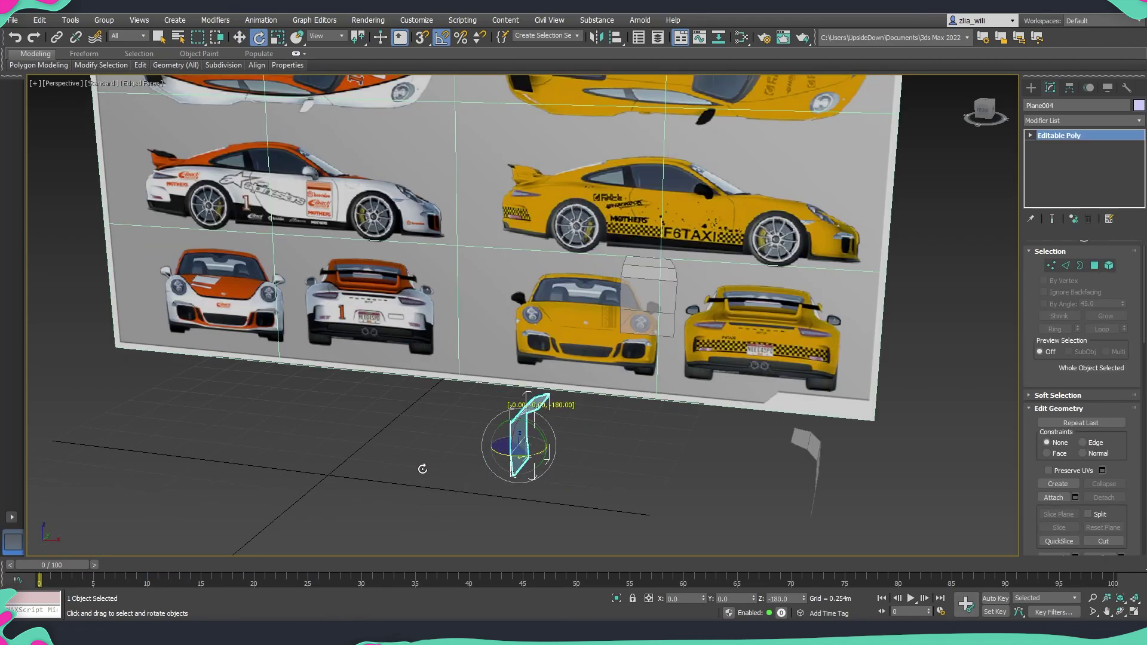
# Step: Align the rotated clone with the outer body side of the yellow car's front view, at about 0.434 m in X
pyautogui.moveTo(577, 464); pyautogui.dragTo(597, 449, button='middle')
pyautogui.press('f')
pyautogui.scroll(-5, 525, 441)
pyautogui.press('z')
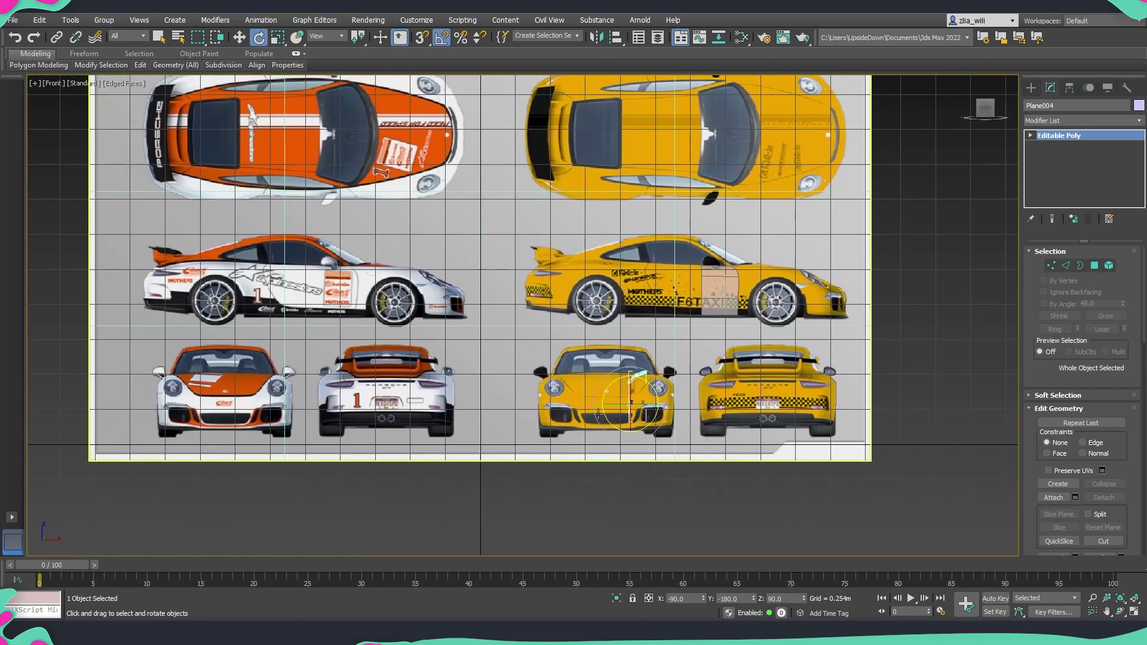
pyautogui.scroll(4, 549, 394)
pyautogui.press('w')
pyautogui.moveTo(564, 399); pyautogui.dragTo(511, 407)
pyautogui.scroll(5, 502, 407)
pyautogui.moveTo(511, 338); pyautogui.dragTo(510, 344)
pyautogui.scroll(-8, 534, 351)
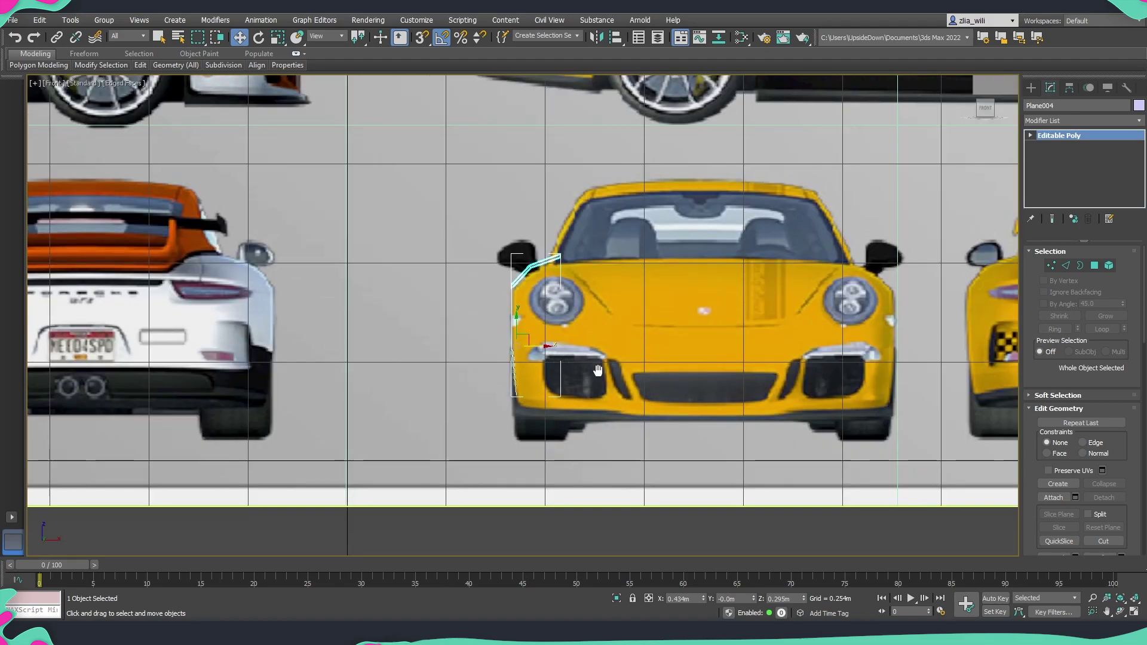
# Step: Clone the side-view door panel upward onto the yellow car's top view, at about 1.71 m in Z
pyautogui.scroll(-2, 595, 242)
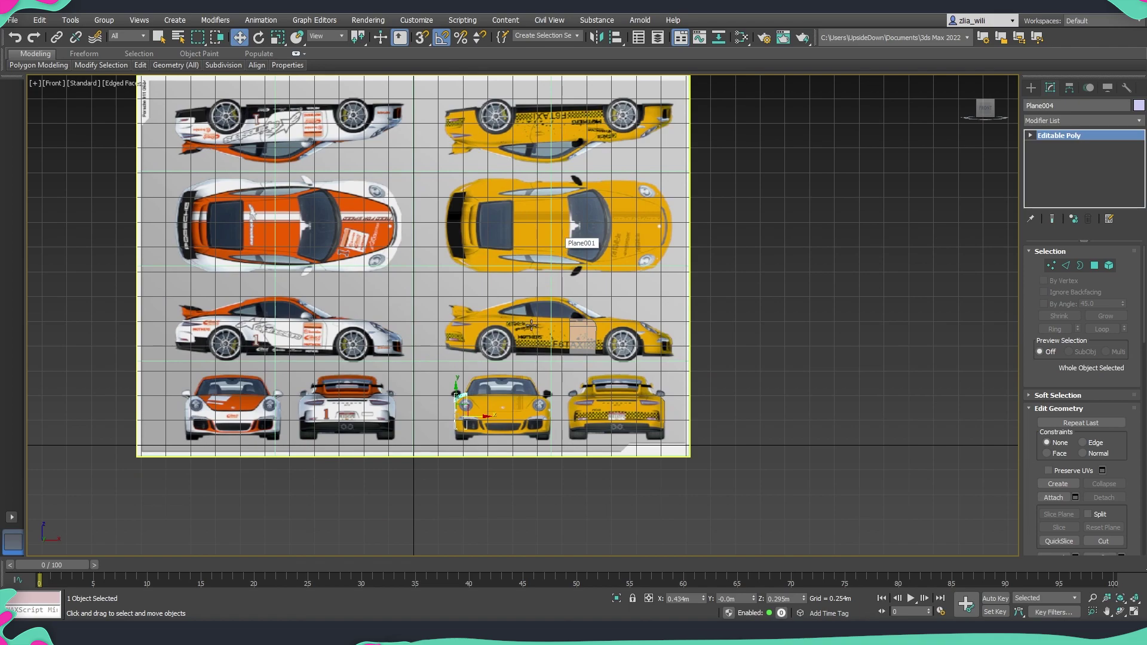
pyautogui.scroll(2, 459, 389)
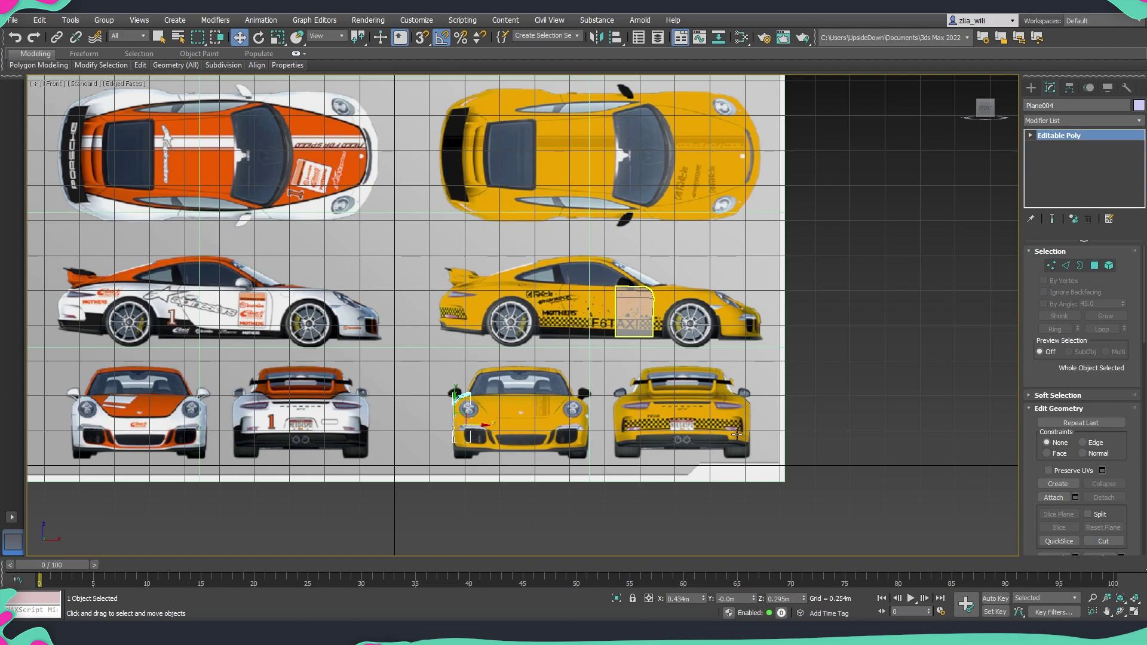
pyautogui.click(634, 311)
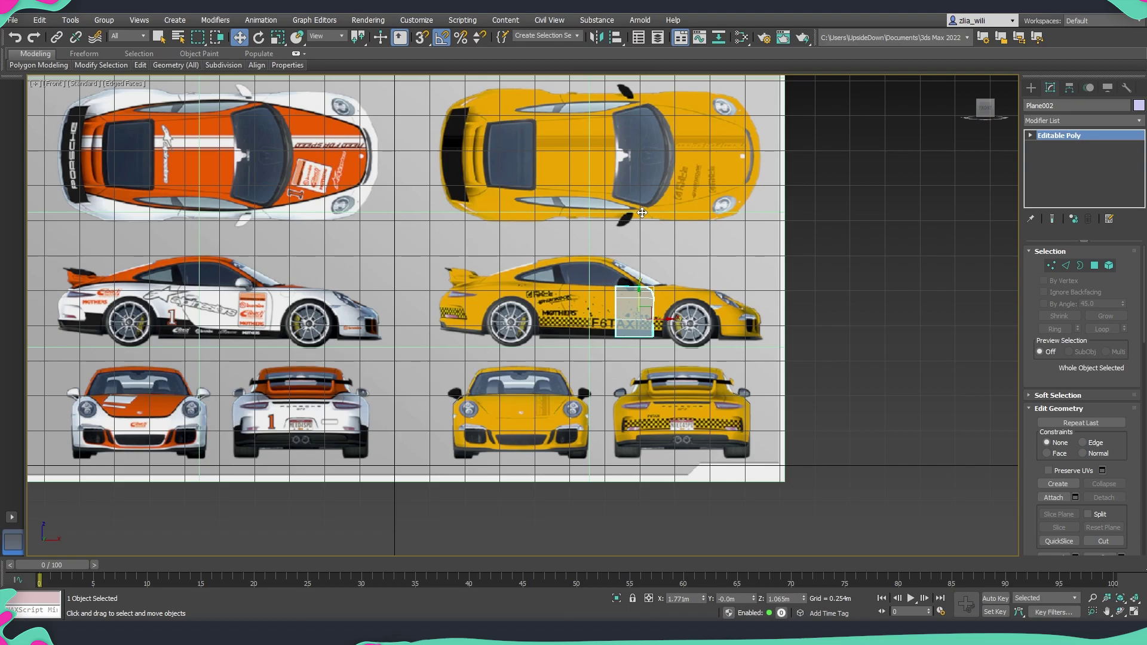
pyautogui.keyDown('shift'); pyautogui.moveTo(642, 212); pyautogui.dragTo(640, 221); pyautogui.keyUp('shift')
pyautogui.press('Return')
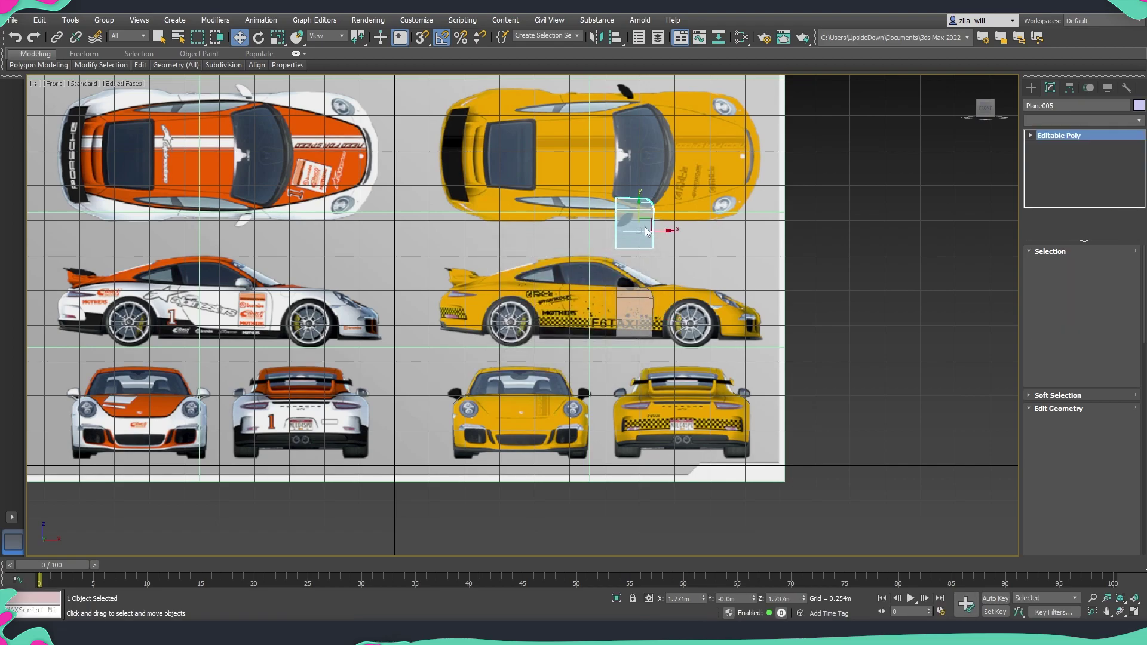
# Step: Rotate the top-view clone 90 degrees about X and move it onto the car's side at about 1.78 m in Z
pyautogui.scroll(2, 637, 222)
pyautogui.press('e')
pyautogui.moveTo(640, 232); pyautogui.dragTo(638, 279)
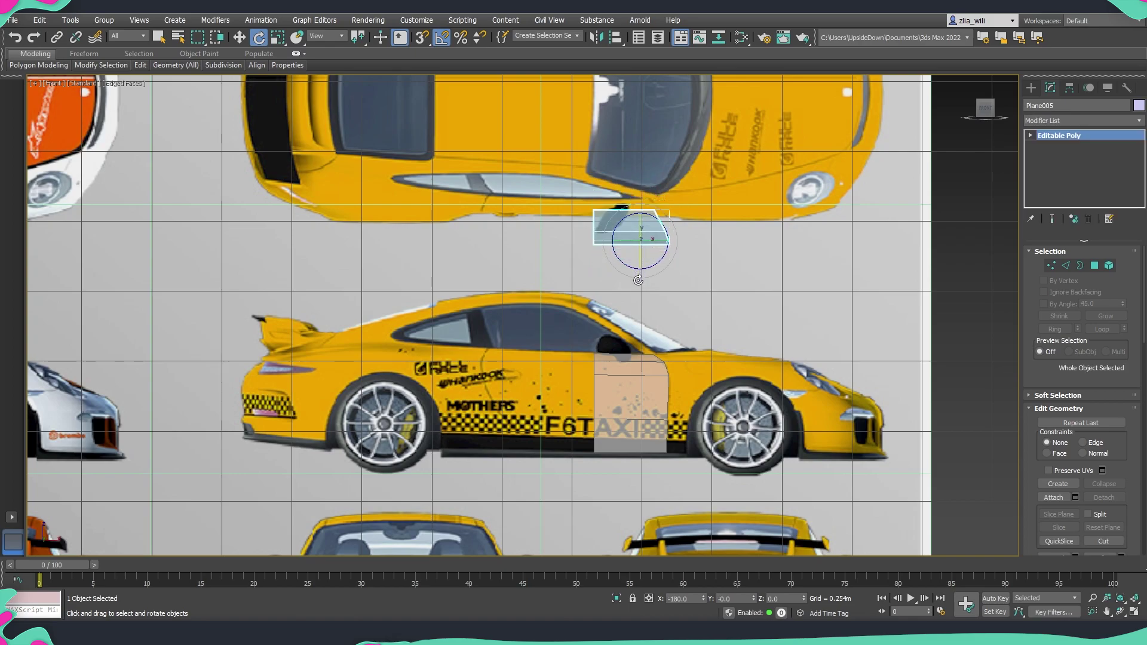
pyautogui.press('w')
pyautogui.scroll(1, 640, 216)
pyautogui.moveTo(639, 224)
pyautogui.mouseDown()
pyautogui.moveTo(639, 188)
pyautogui.moveTo(644, 212)
pyautogui.mouseUp()
pyautogui.scroll(-2, 634, 226)
pyautogui.scroll(-4, 635, 225)
pyautogui.scroll(1, 624, 217)
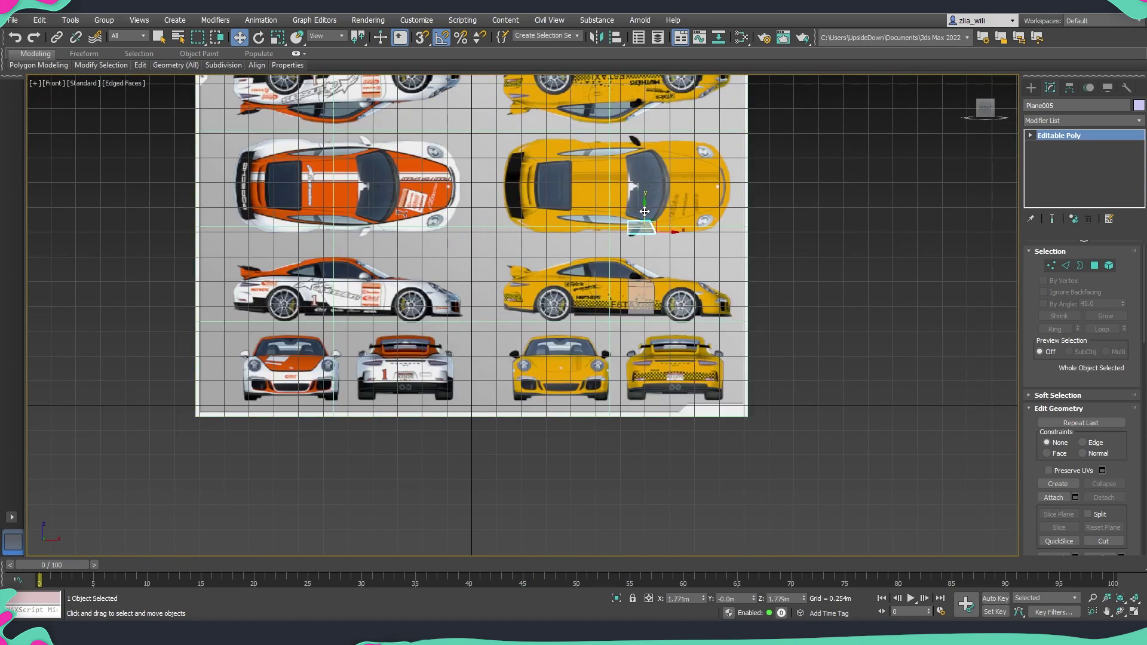
pyautogui.moveTo(768, 269); pyautogui.dragTo(729, 293, button='middle')
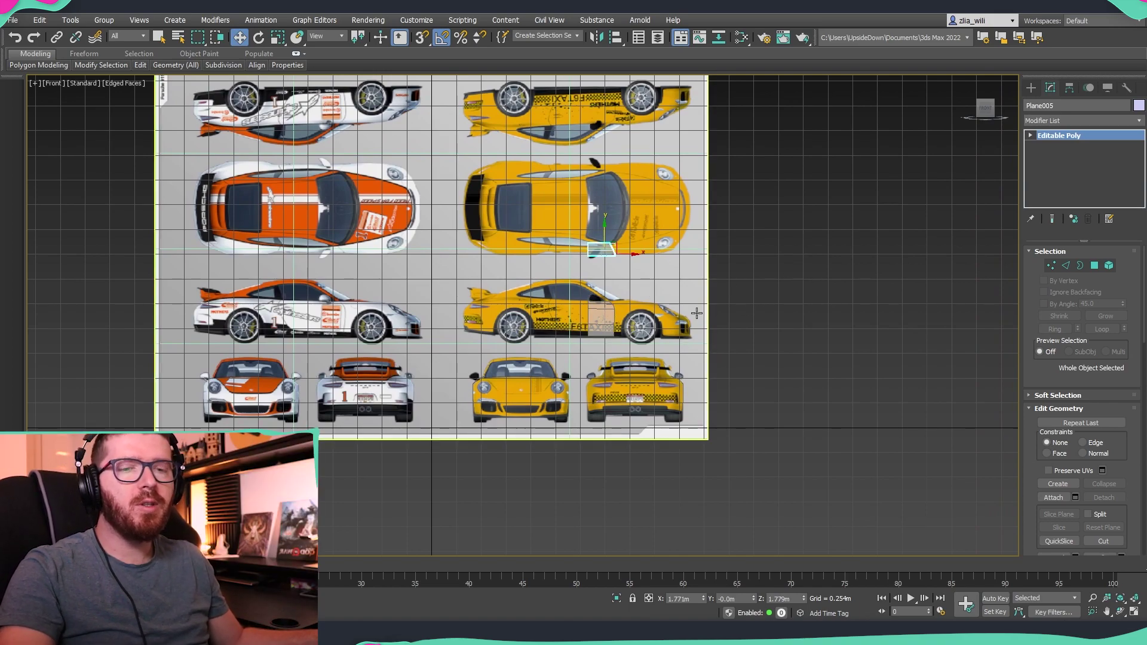
pyautogui.moveTo(771, 310); pyautogui.dragTo(767, 322, button='middle')
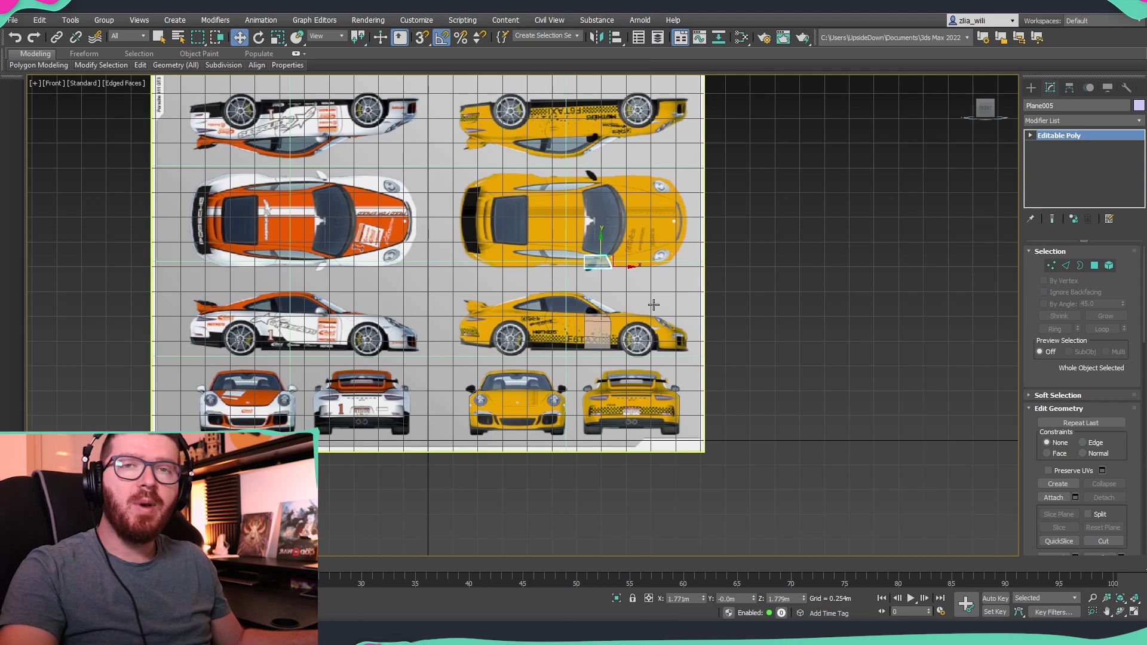
# Step: Clear the selection, compare the blueprint with the grid shown and hidden, and examine the panel copies in the perspective view
pyautogui.moveTo(743, 317); pyautogui.dragTo(751, 329, button='middle')
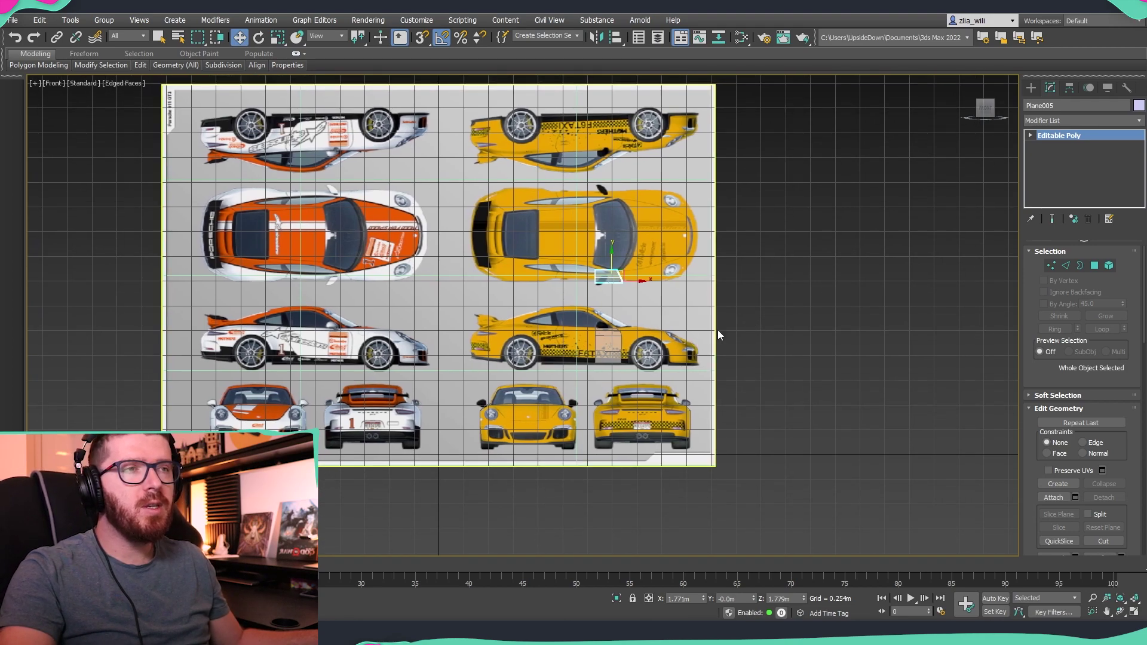
pyautogui.click(731, 303)
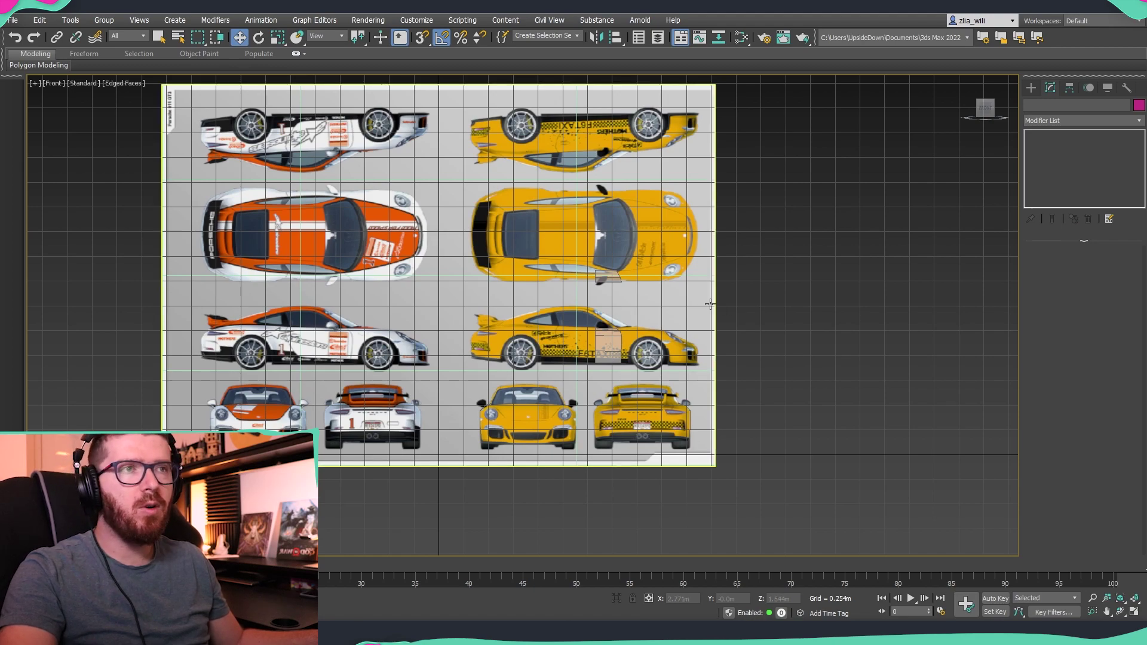
pyautogui.press('g')
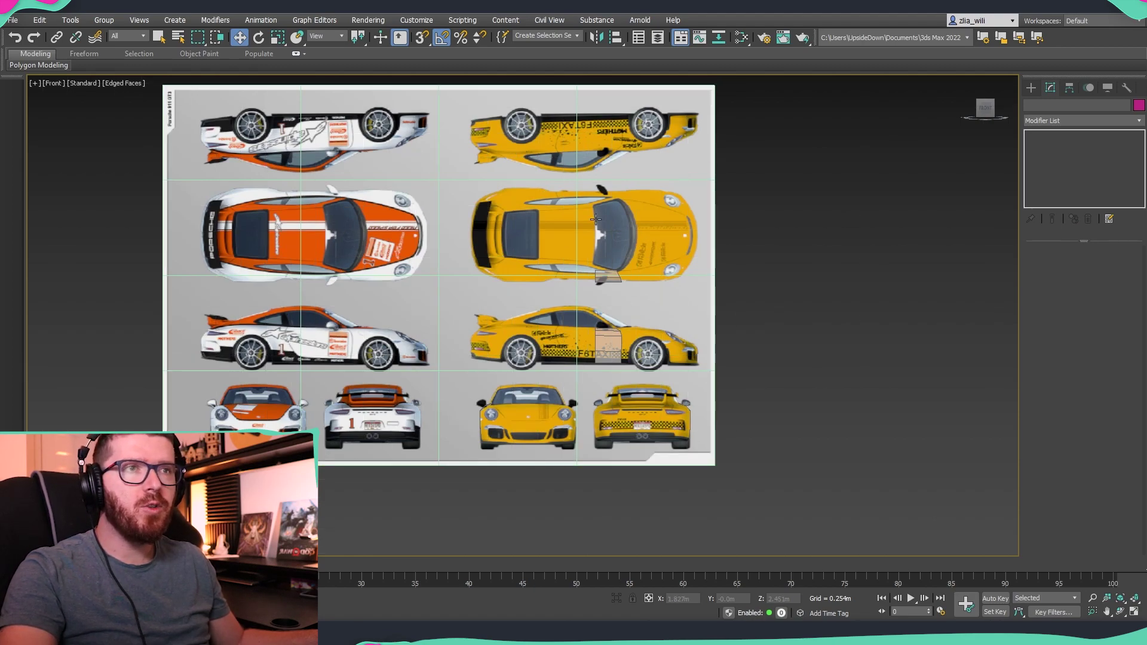
pyautogui.press('g')
pyautogui.press('g')
pyautogui.press('g')
pyautogui.press('g')
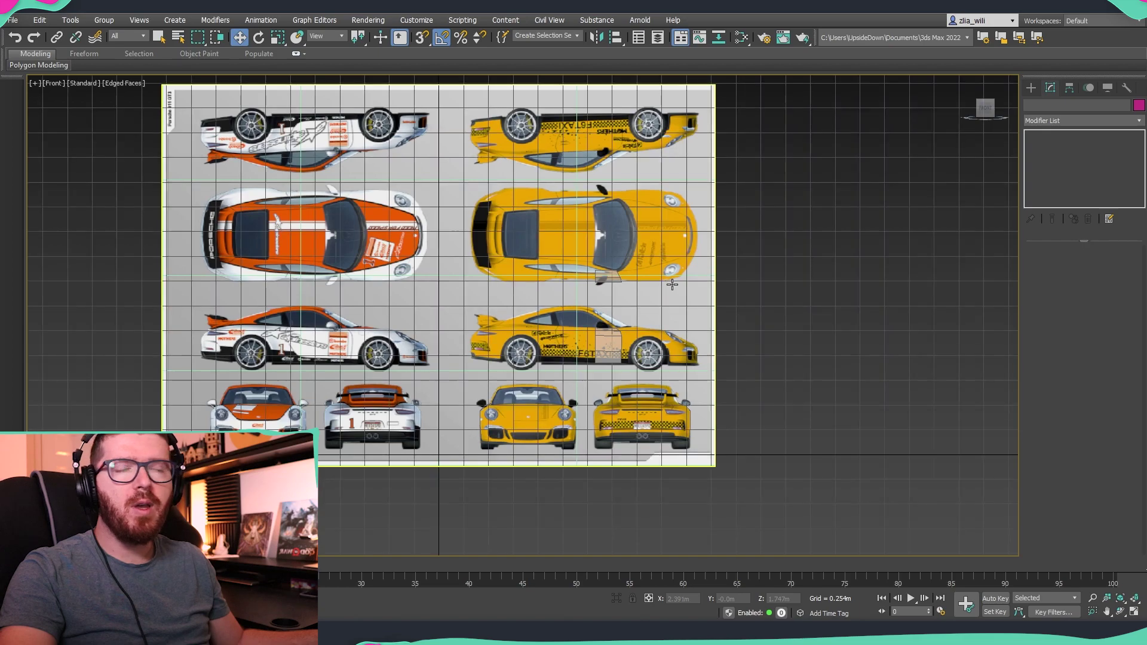
pyautogui.press('g')
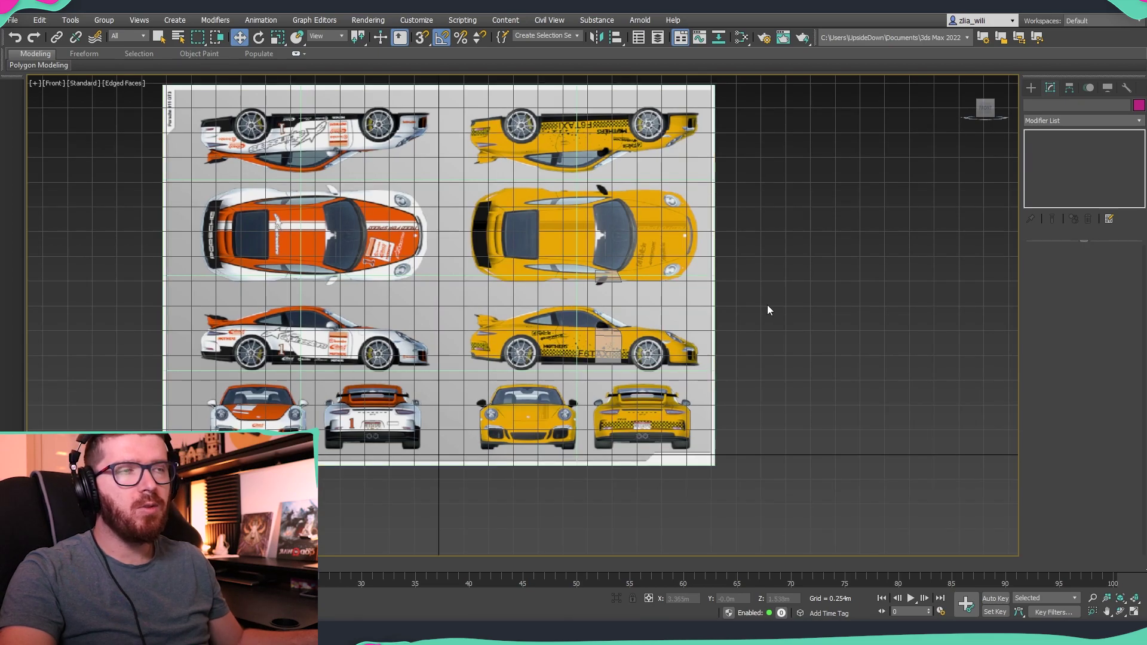
pyautogui.press('p')
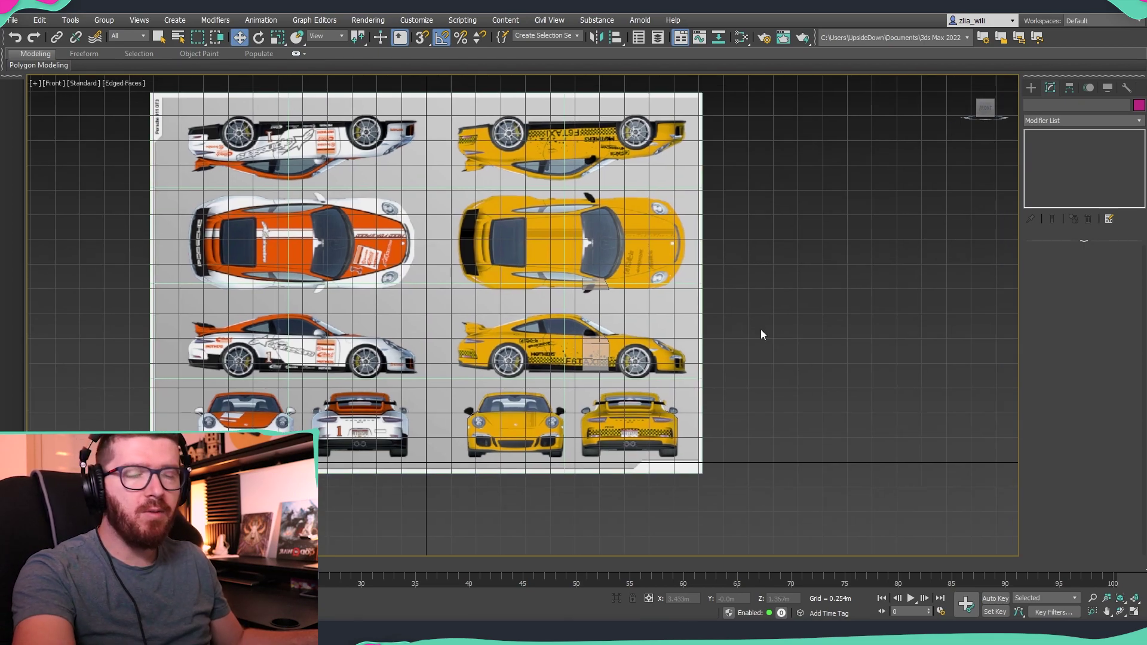
pyautogui.scroll(-3, 729, 307)
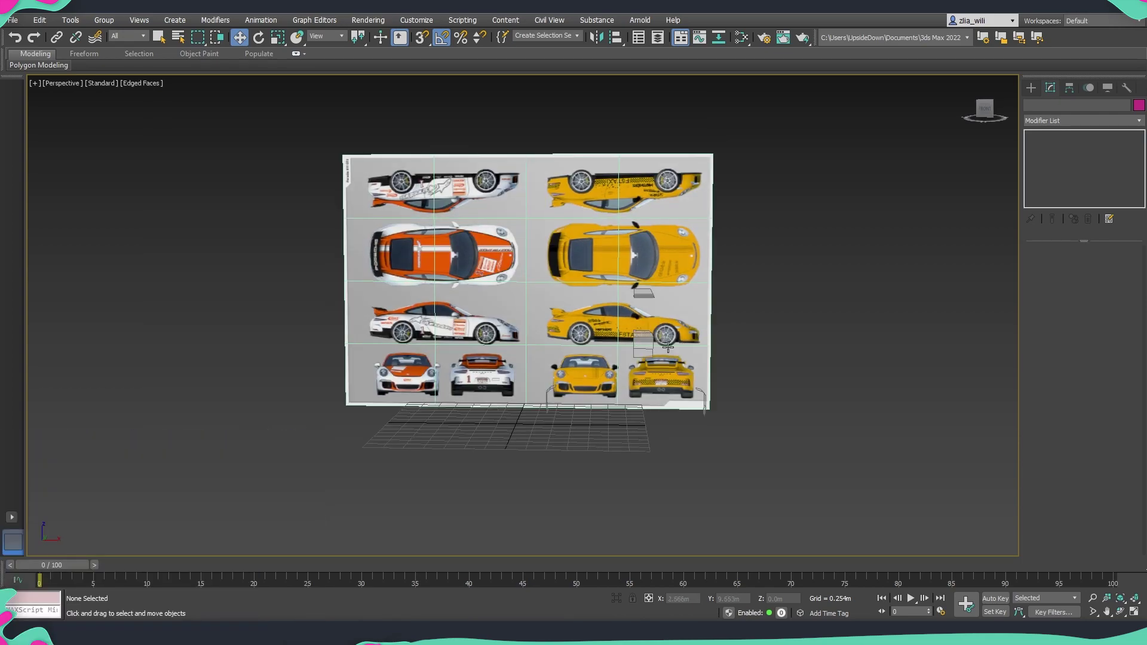
pyautogui.scroll(3, 685, 324)
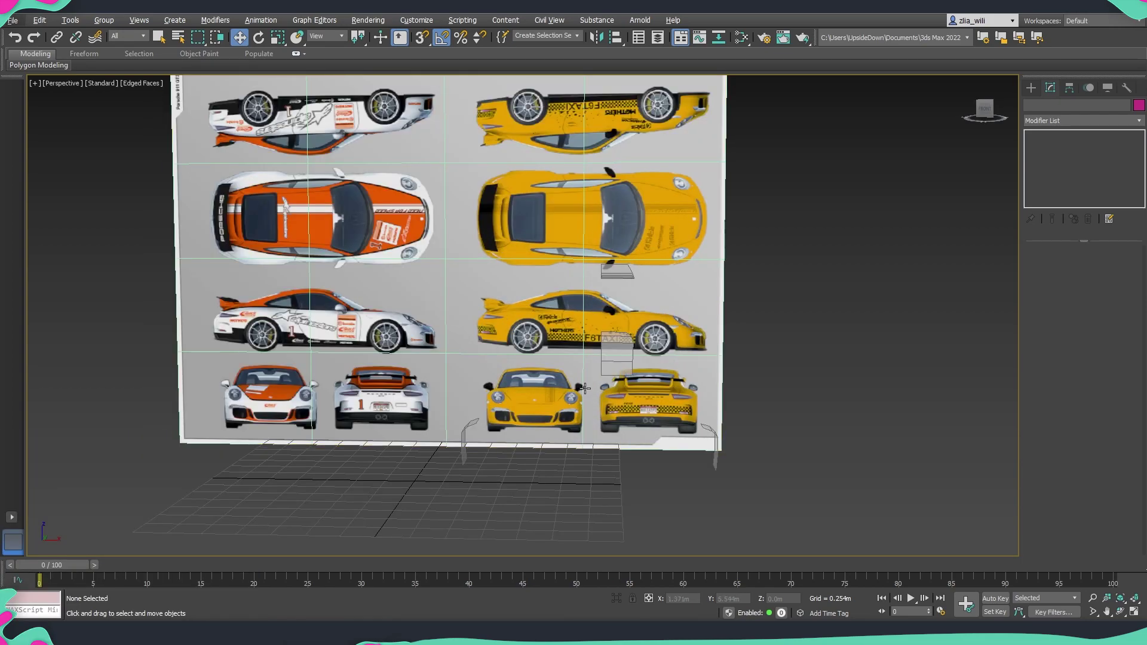
pyautogui.scroll(-3, 669, 361)
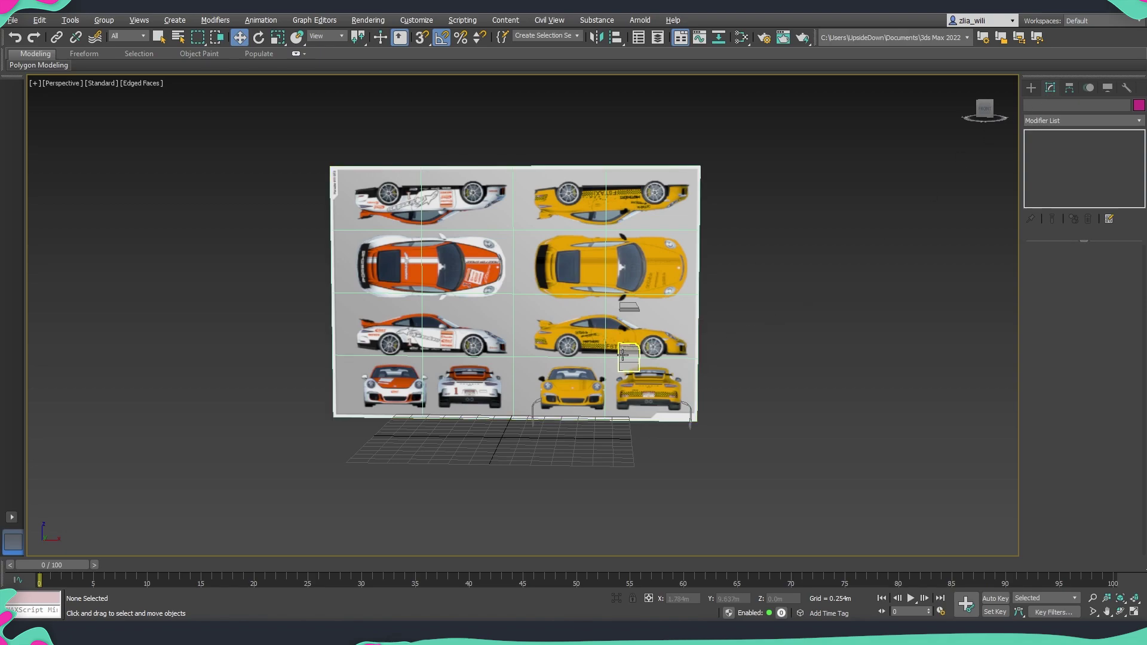
# Step: Clone the middle polygon of the side-view door panel as an element towards the rear wheel, at about 1.4 m in X
pyautogui.click(1030, 89)
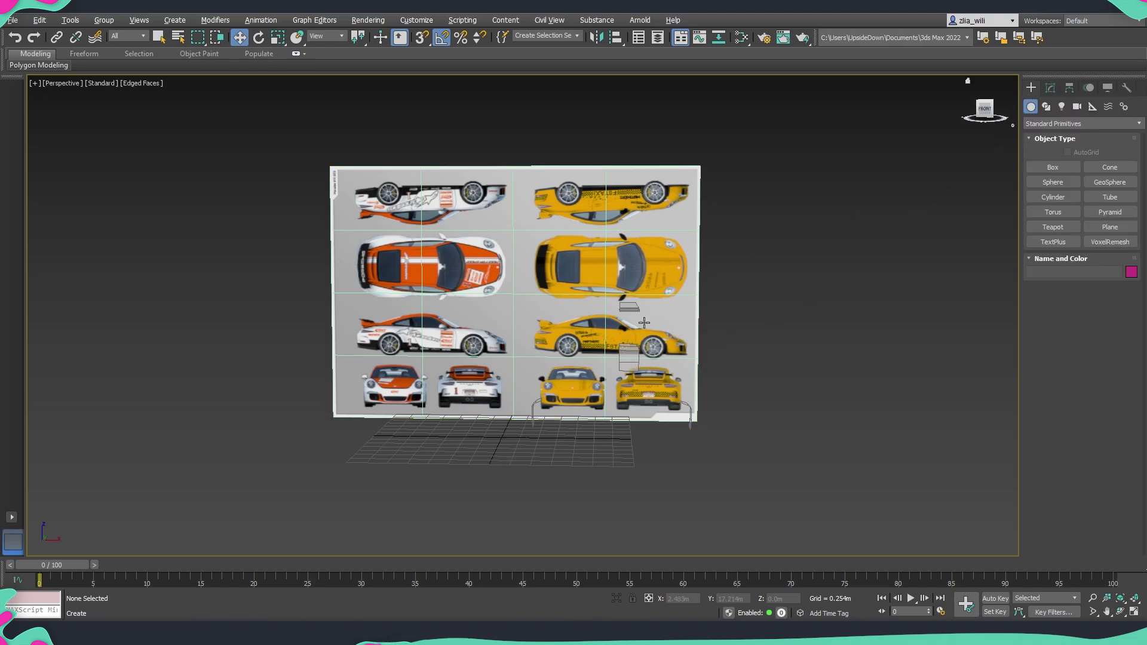
pyautogui.click(630, 360)
pyautogui.scroll(5, 630, 361)
pyautogui.scroll(-5, 627, 354)
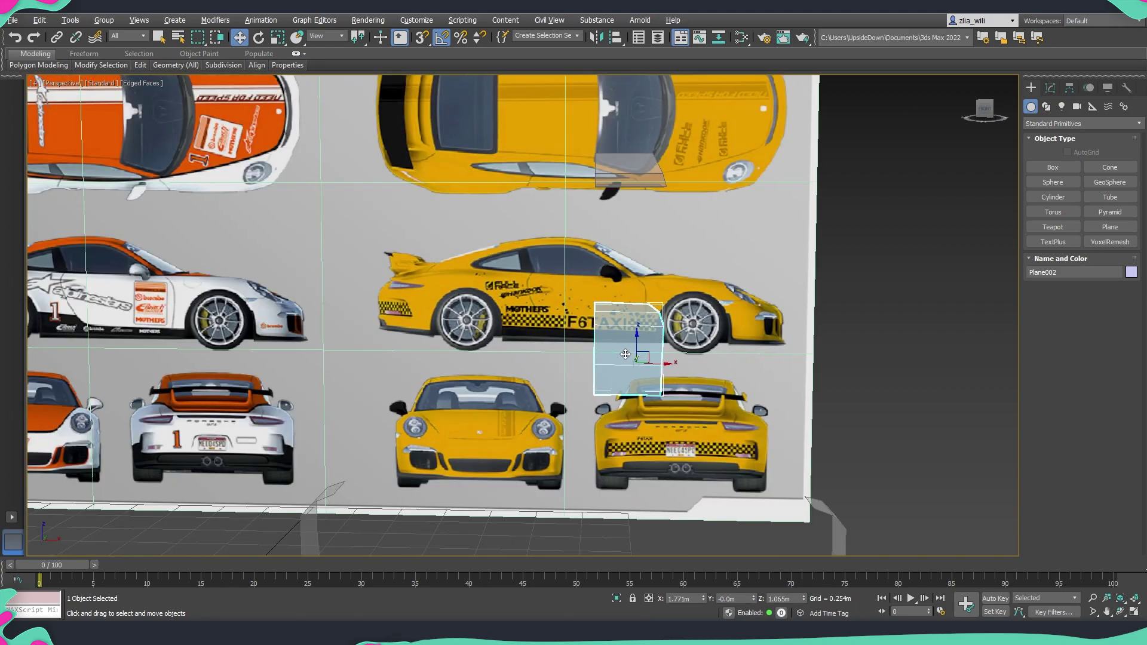
pyautogui.scroll(3, 626, 346)
pyautogui.click(1050, 88)
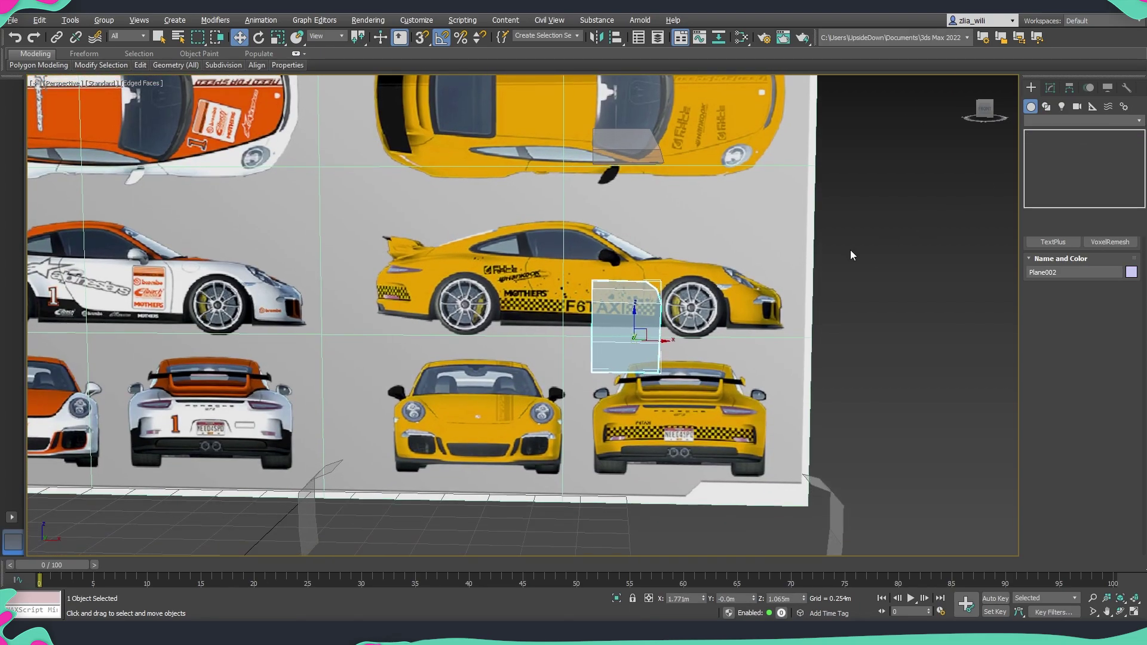
pyautogui.press('4')
pyautogui.click(622, 324)
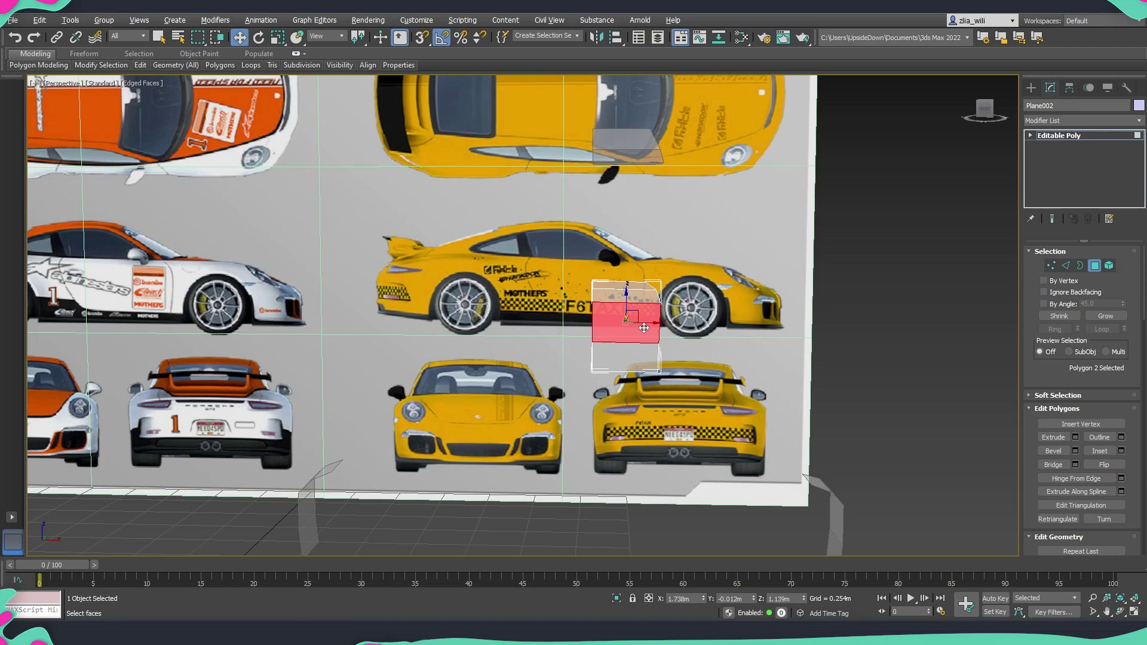
pyautogui.keyDown('shift'); pyautogui.moveTo(625, 323); pyautogui.dragTo(550, 323); pyautogui.keyUp('shift')
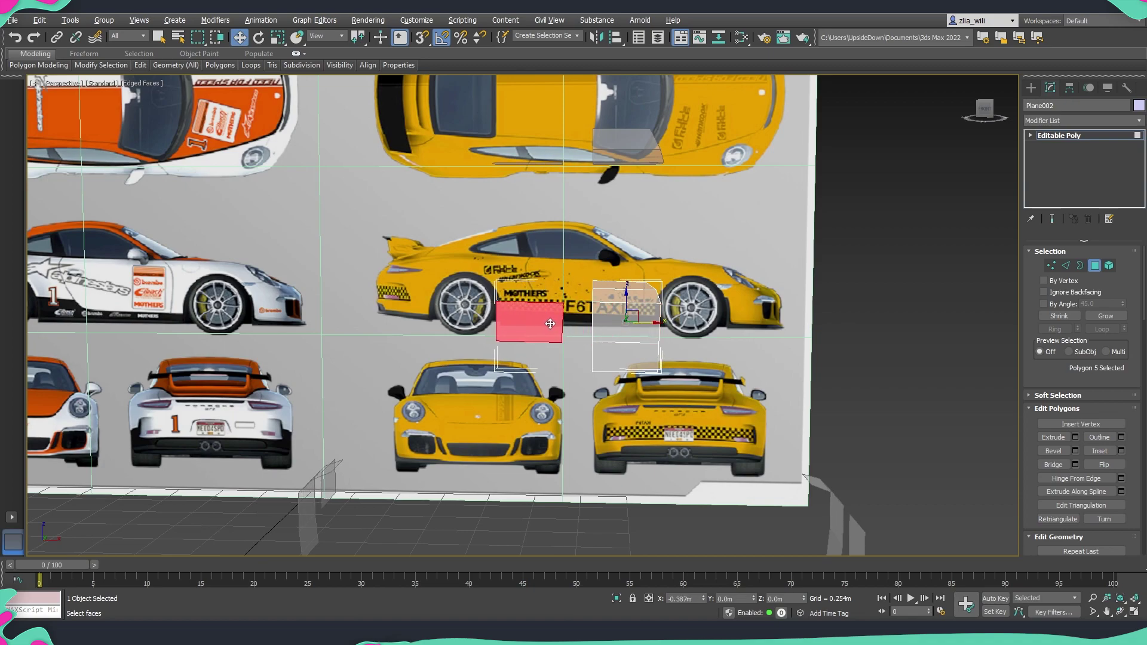
pyautogui.moveTo(550, 323)
pyautogui.keyDown('shift'); pyautogui.mouseDown()
pyautogui.moveTo(572, 324)
pyautogui.moveTo(504, 326)
pyautogui.moveTo(551, 327)
pyautogui.mouseUp(); pyautogui.keyUp('shift')
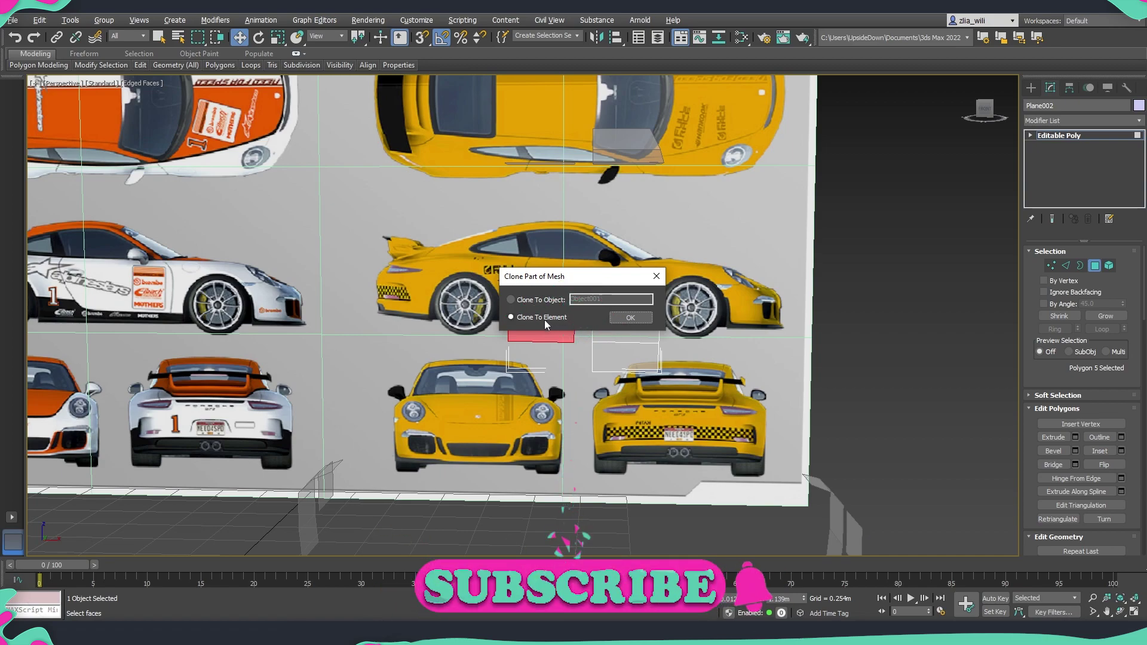
pyautogui.click(630, 318)
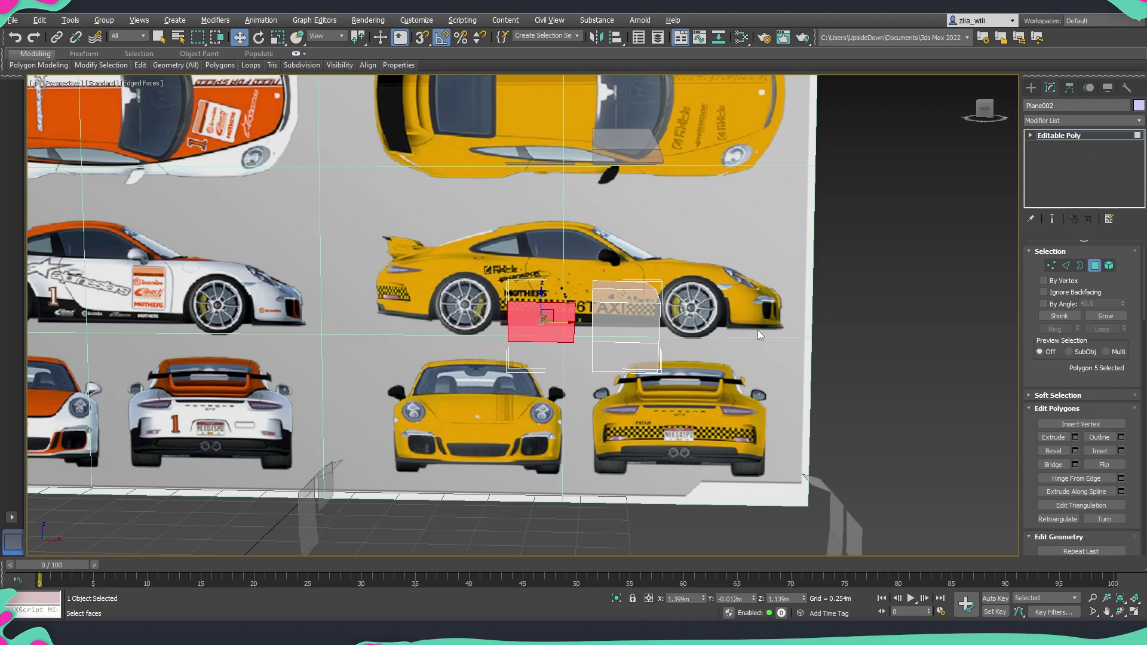
# Step: Create a cylinder of about 0.154 m radius over the yellow car's rear wheel in the front viewport's side-view drawing
pyautogui.click(1031, 90)
pyautogui.click(1106, 227)
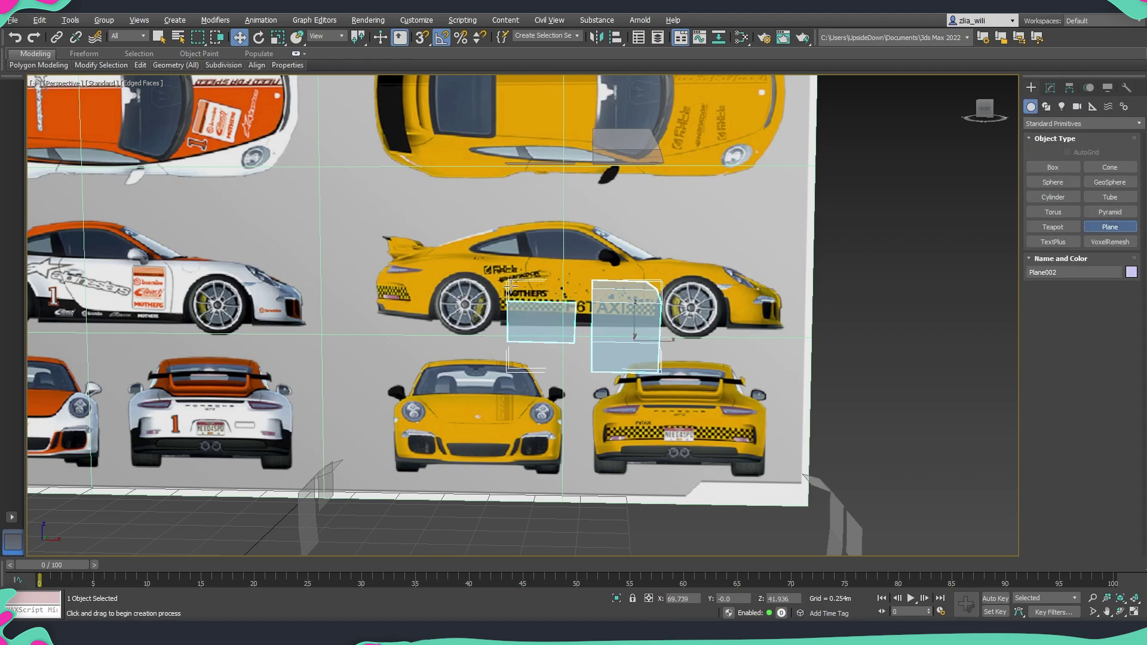
pyautogui.press('f')
pyautogui.scroll(5, 531, 353)
pyautogui.scroll(2, 531, 353)
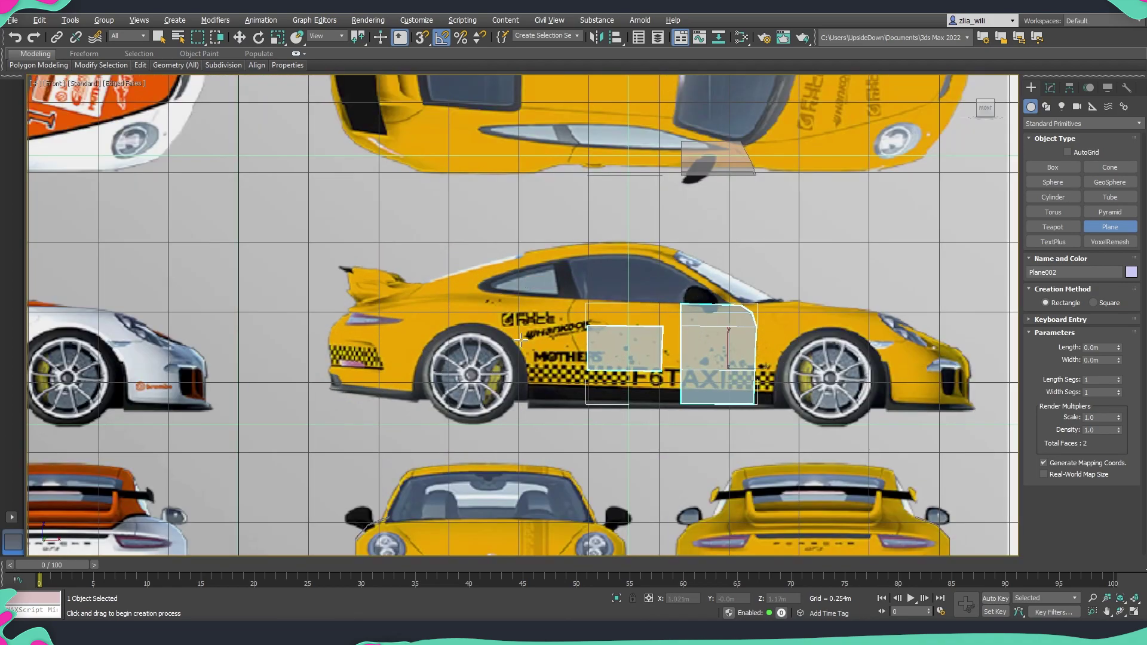
pyautogui.click(1059, 197)
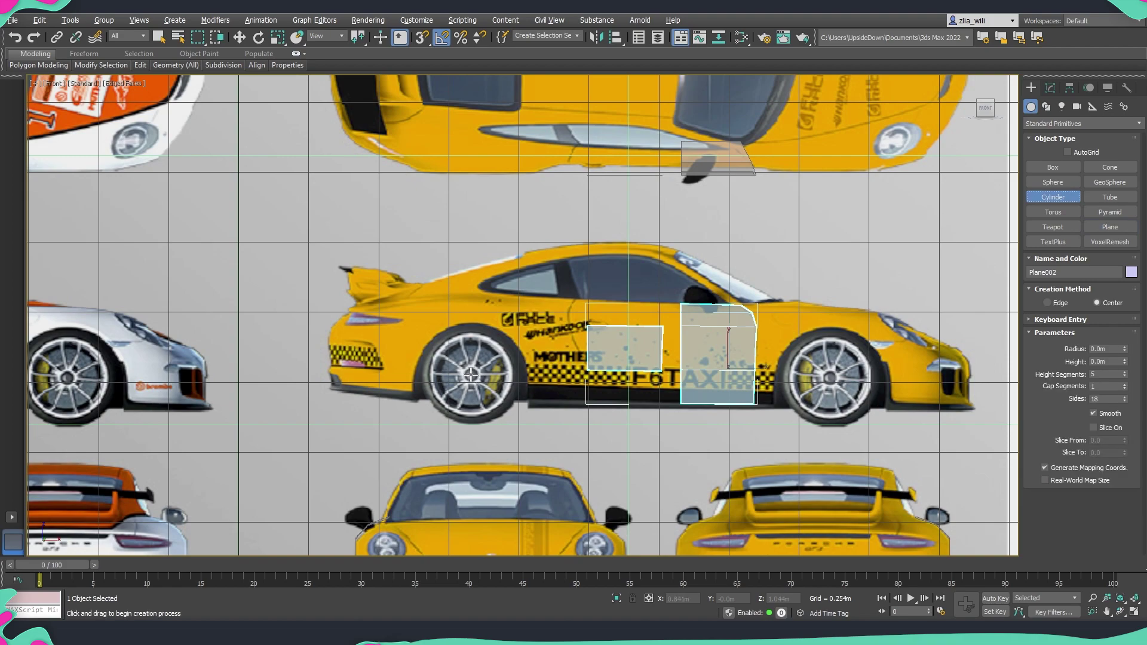
pyautogui.moveTo(471, 375); pyautogui.dragTo(481, 416)
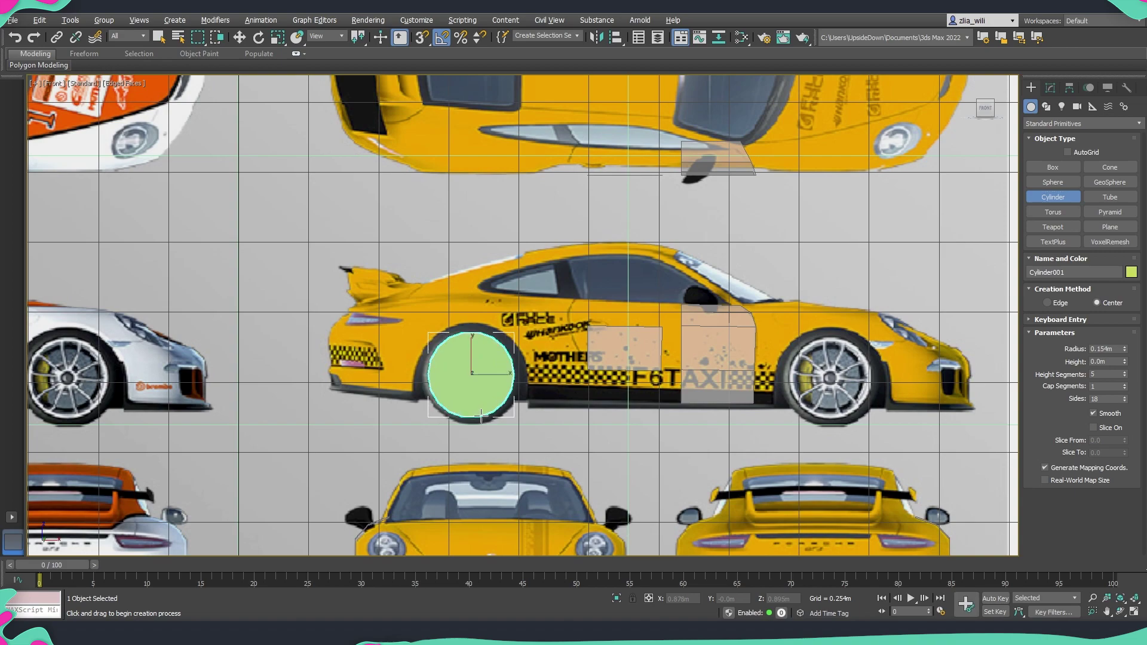
pyautogui.press('w')
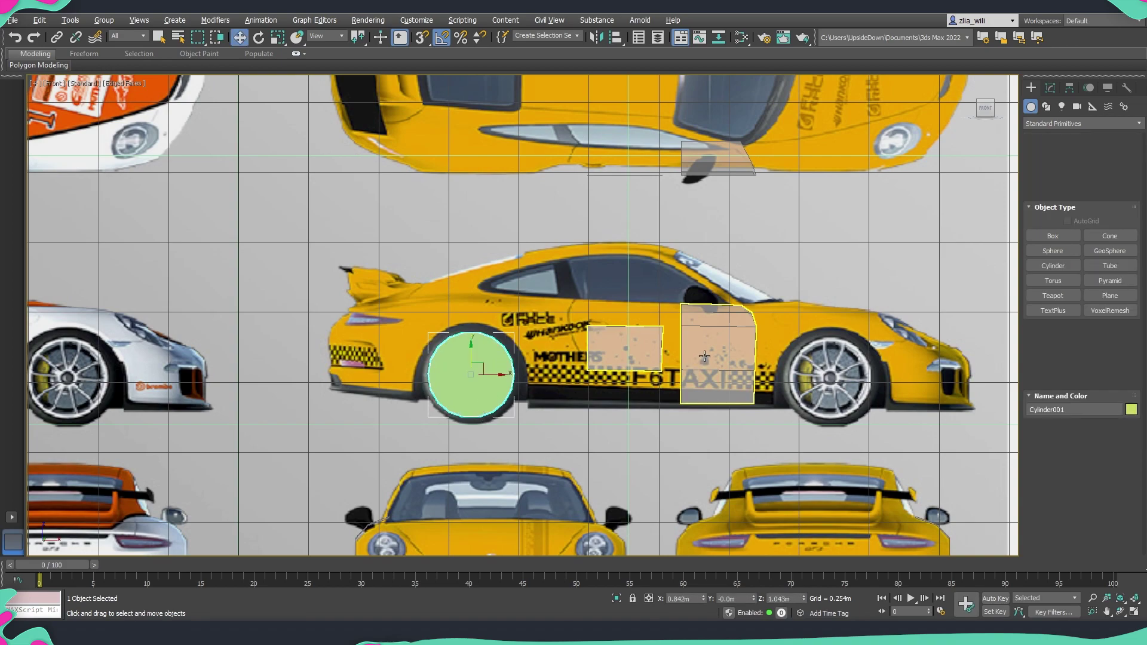
# Step: Attach the wheel cylinder to the side-view door panel's editable poly
pyautogui.rightClick(701, 362)
pyautogui.click(683, 348)
pyautogui.click(703, 343)
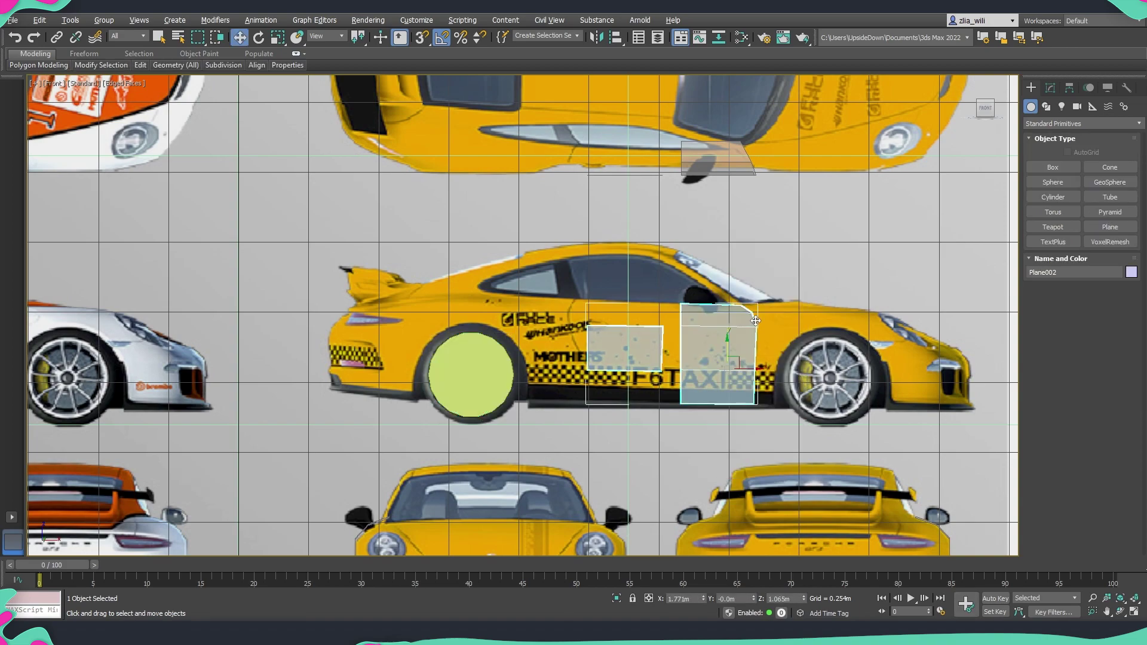
pyautogui.click(1050, 88)
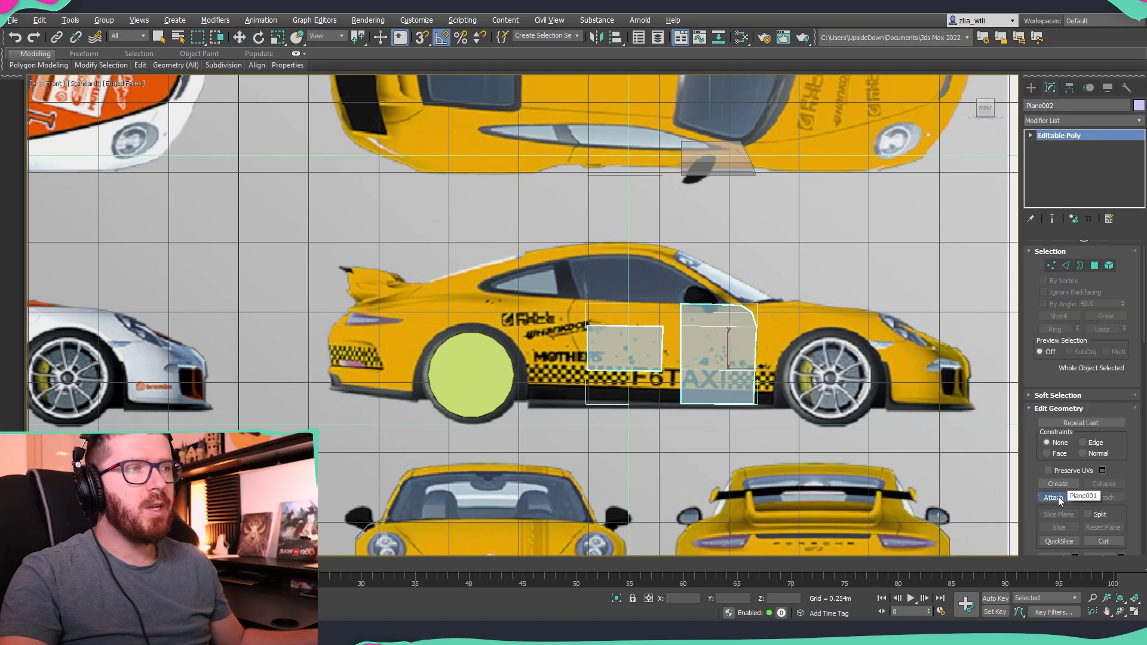
pyautogui.click(1057, 497)
pyautogui.click(478, 381)
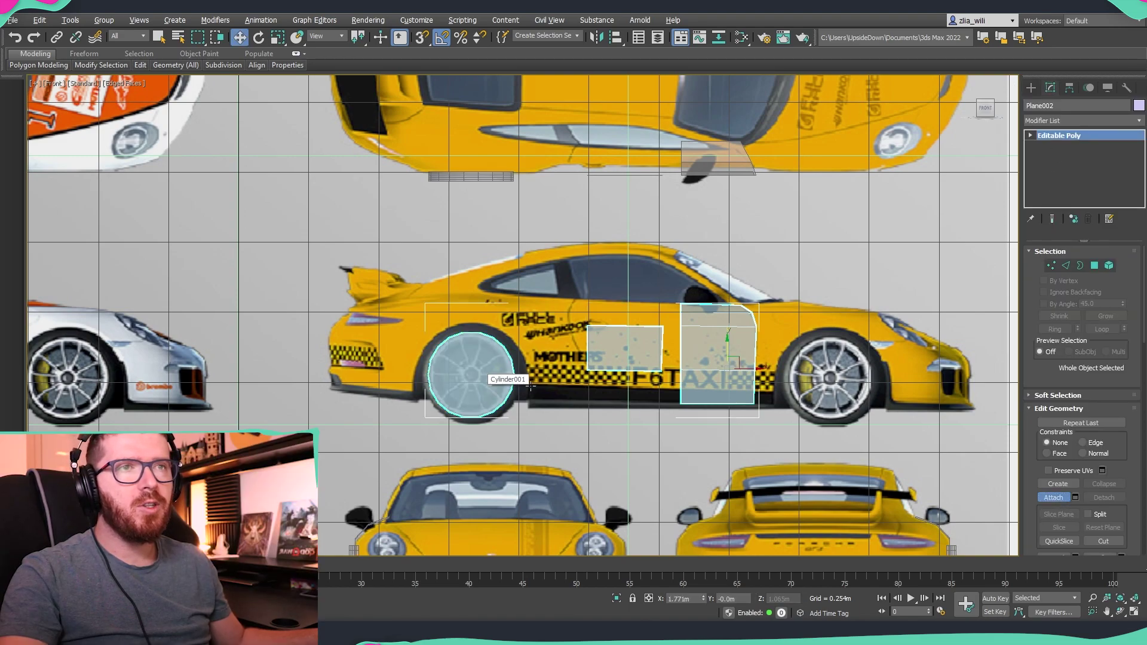
# Step: Inspect from several perspective angles how the attached cylinder and cloned polygon appear on every instanced copy around the blueprint
pyautogui.scroll(-3, 594, 360)
pyautogui.press('p')
pyautogui.keyDown('alt'); pyautogui.moveTo(594, 361); pyautogui.dragTo(565, 385, button='middle'); pyautogui.keyUp('alt')
pyautogui.scroll(-2, 537, 383)
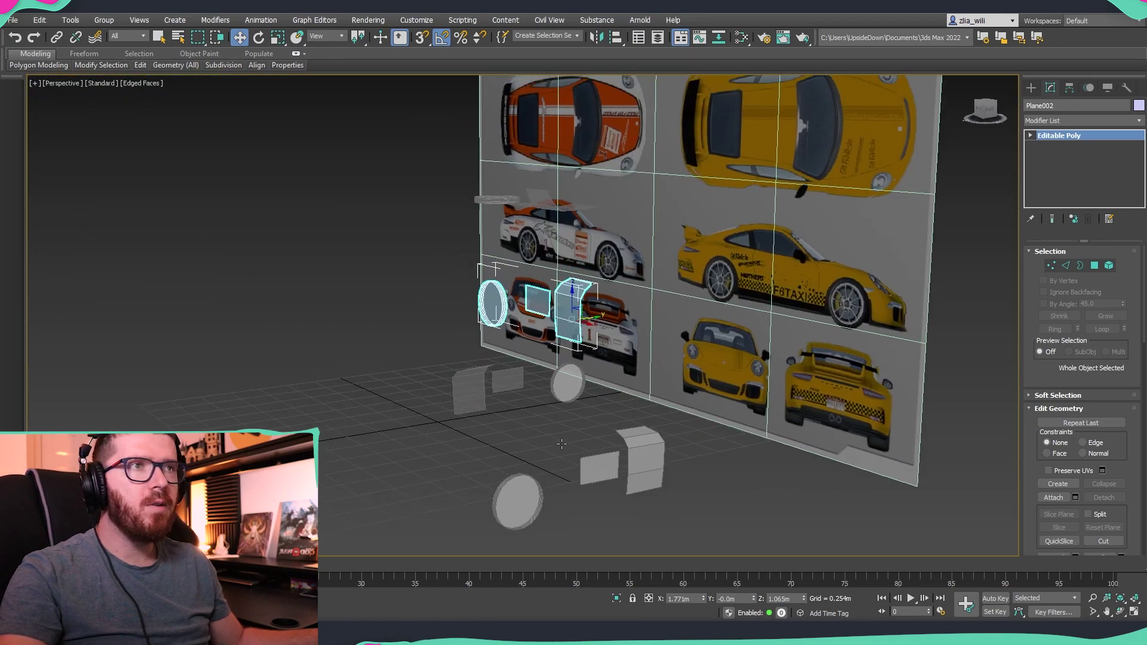
pyautogui.scroll(-5, 633, 300)
pyautogui.keyDown('alt'); pyautogui.moveTo(633, 301); pyautogui.dragTo(705, 282, button='middle'); pyautogui.keyUp('alt')
pyautogui.scroll(4, 665, 223)
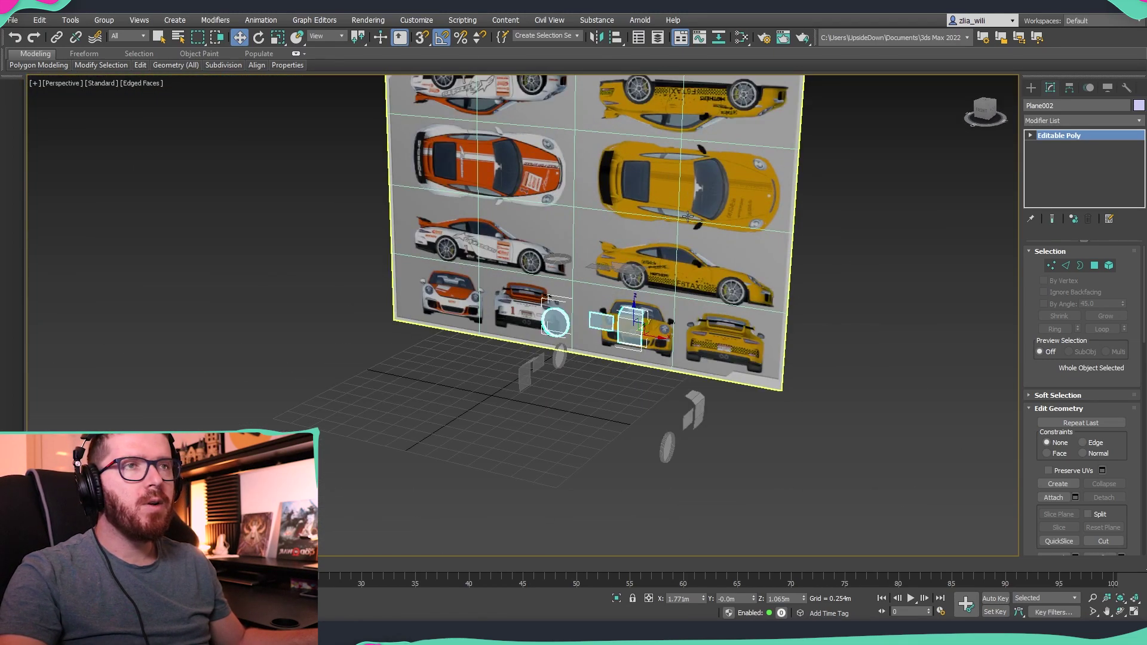
pyautogui.keyDown('alt'); pyautogui.moveTo(471, 286); pyautogui.dragTo(536, 253, button='middle'); pyautogui.keyUp('alt')
pyautogui.scroll(4, 537, 253)
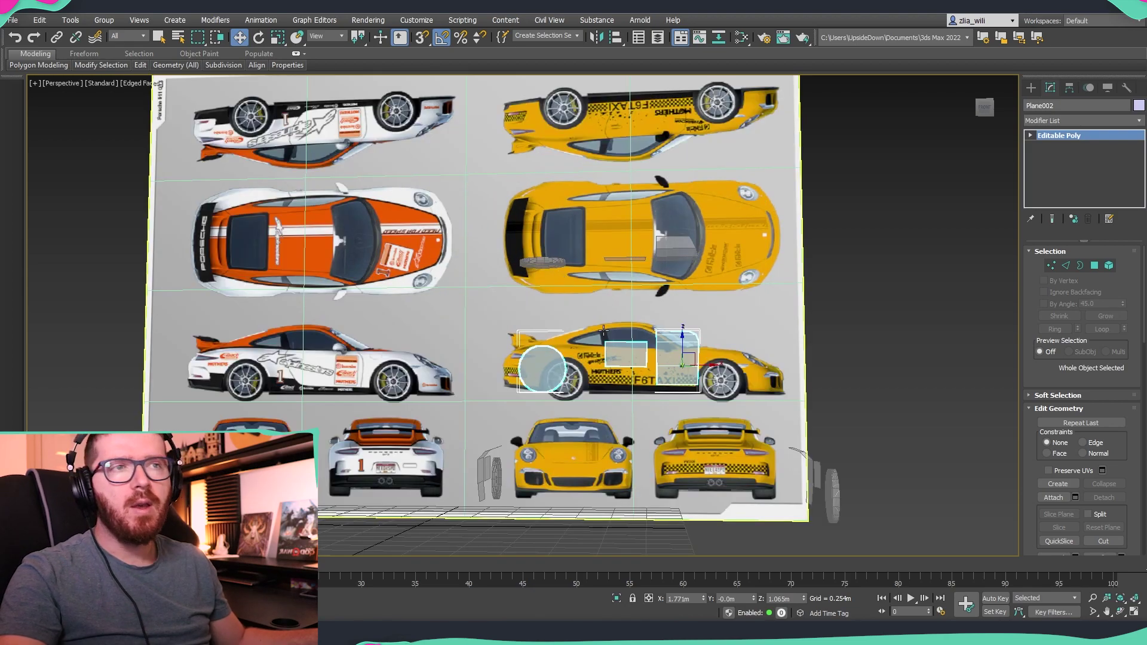
pyautogui.moveTo(582, 383); pyautogui.dragTo(592, 321, button='middle')
pyautogui.scroll(-5, 591, 320)
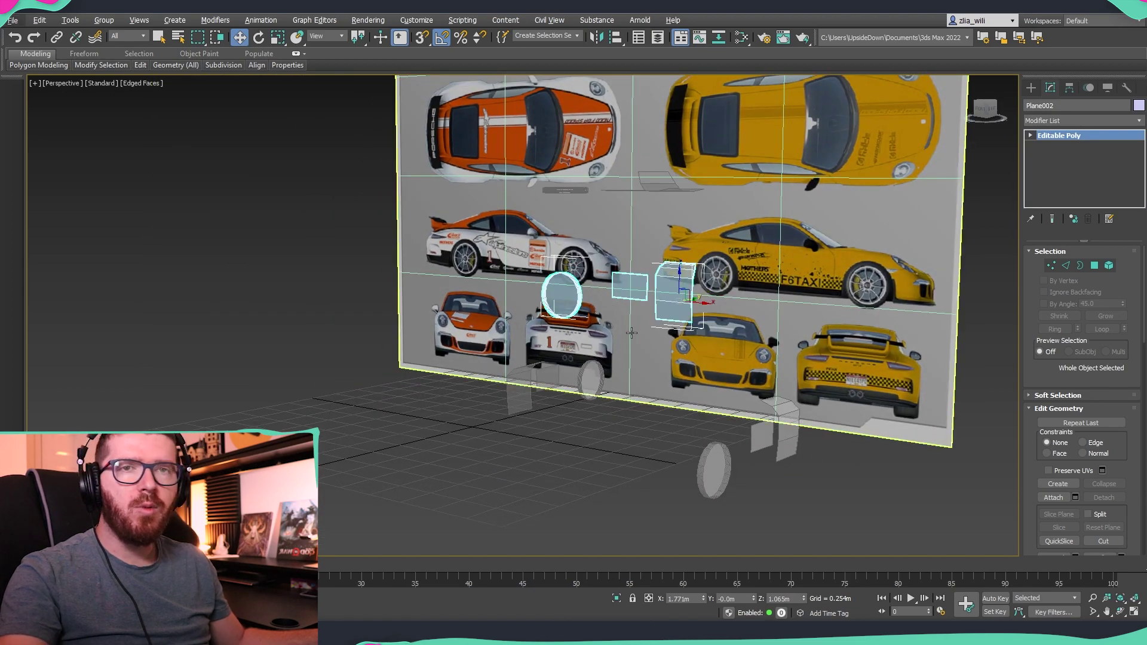